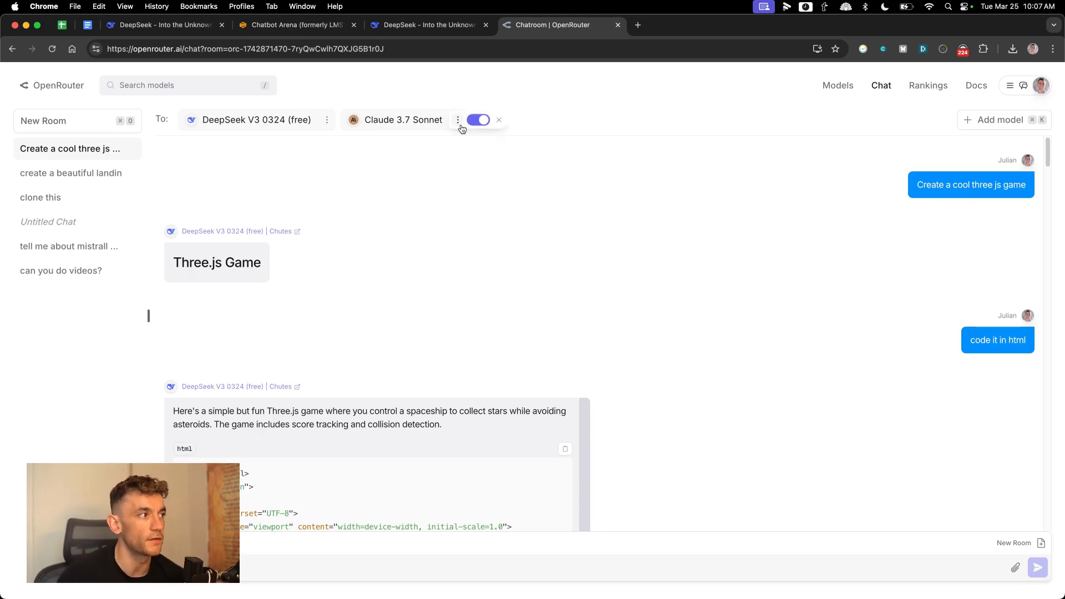
Step: Start a new chat room with DeepSeek V3 0324 (free) and Claude 3.7 Sonnet as its models
left_click(72, 131)
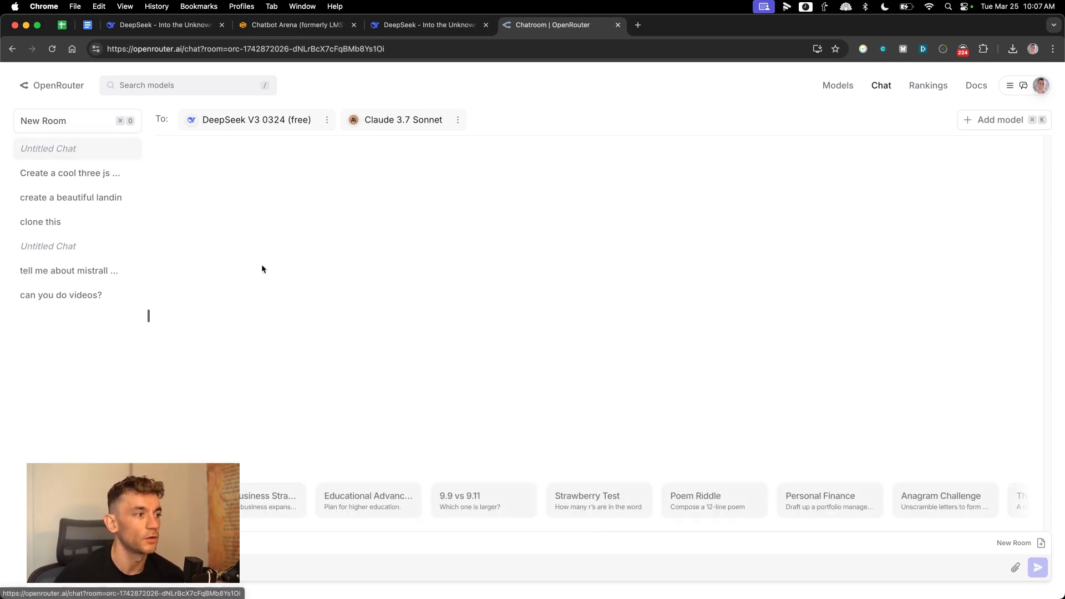
Step: Look over the open DeepSeek chats and Chatbot Arena's direct chat, then return to the OpenRouter room and check its two models
left_click(392, 25)
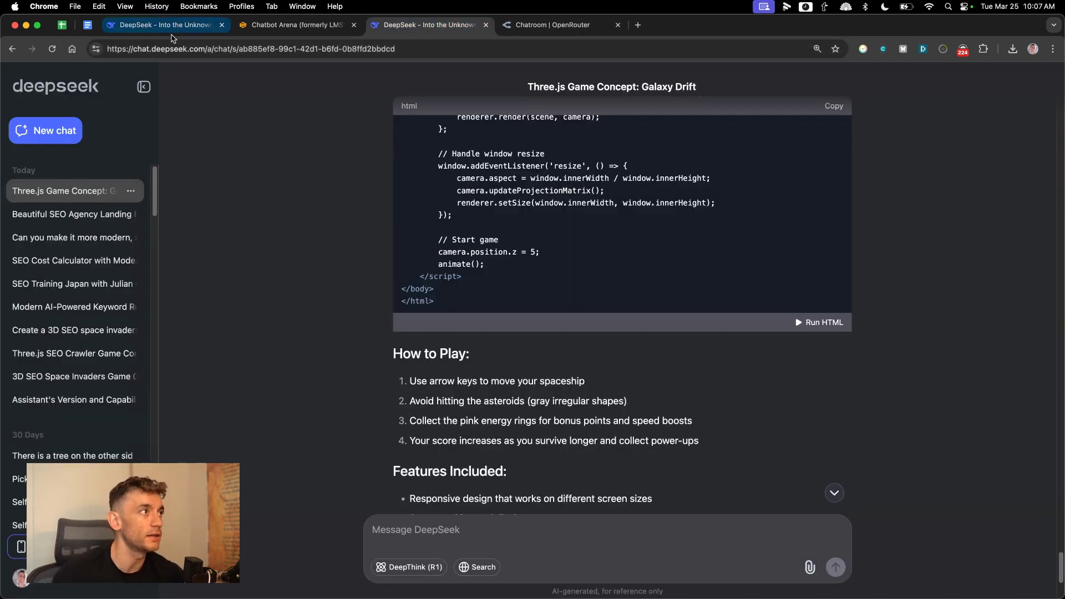
left_click(166, 25)
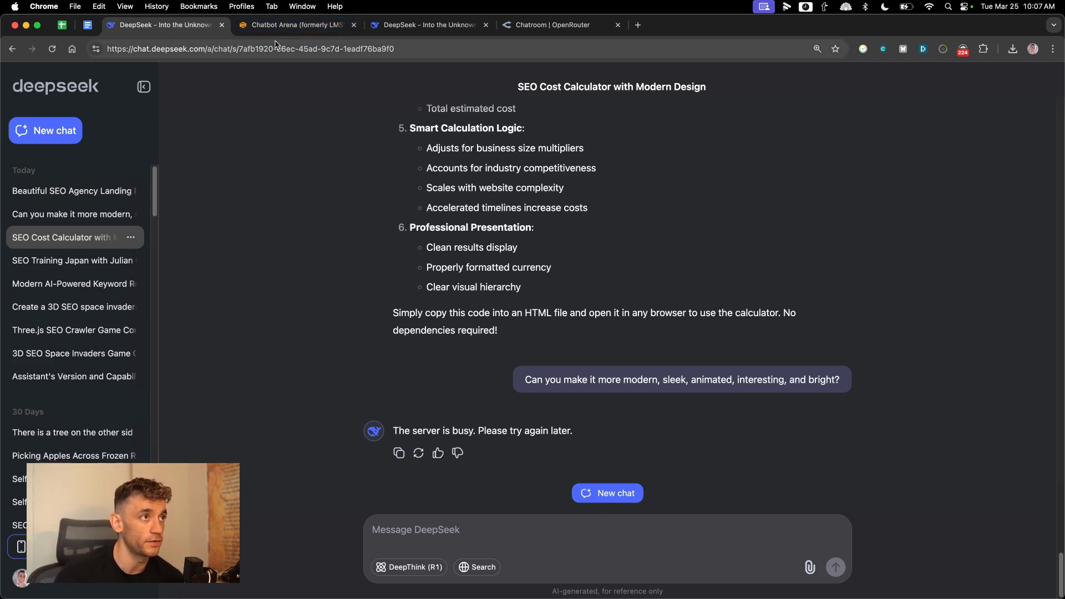
left_click(299, 31)
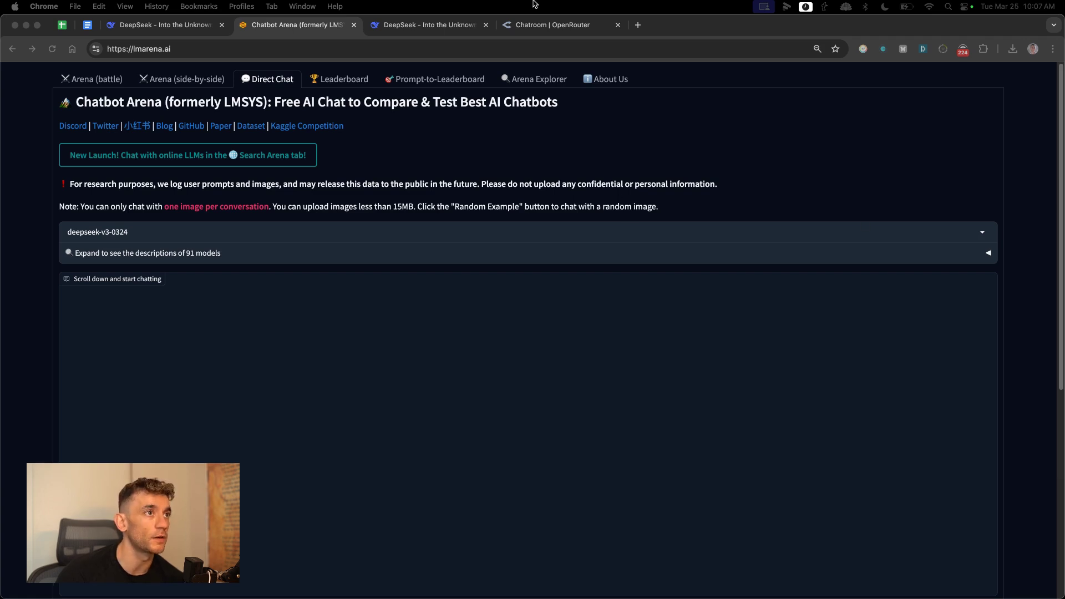
left_click(549, 21)
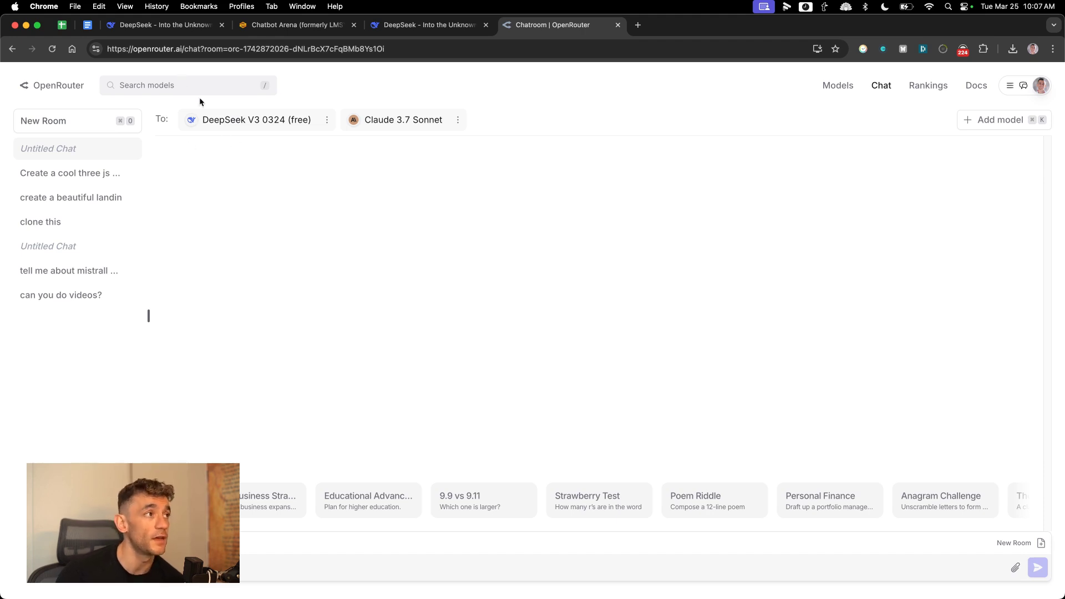
mouse_move(194, 120)
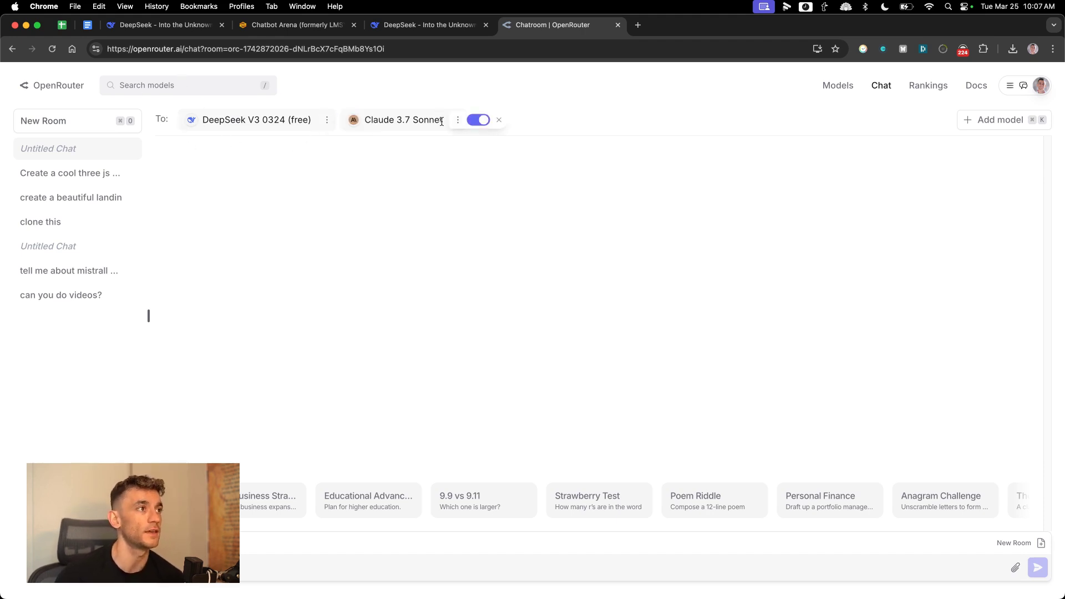
mouse_move(259, 131)
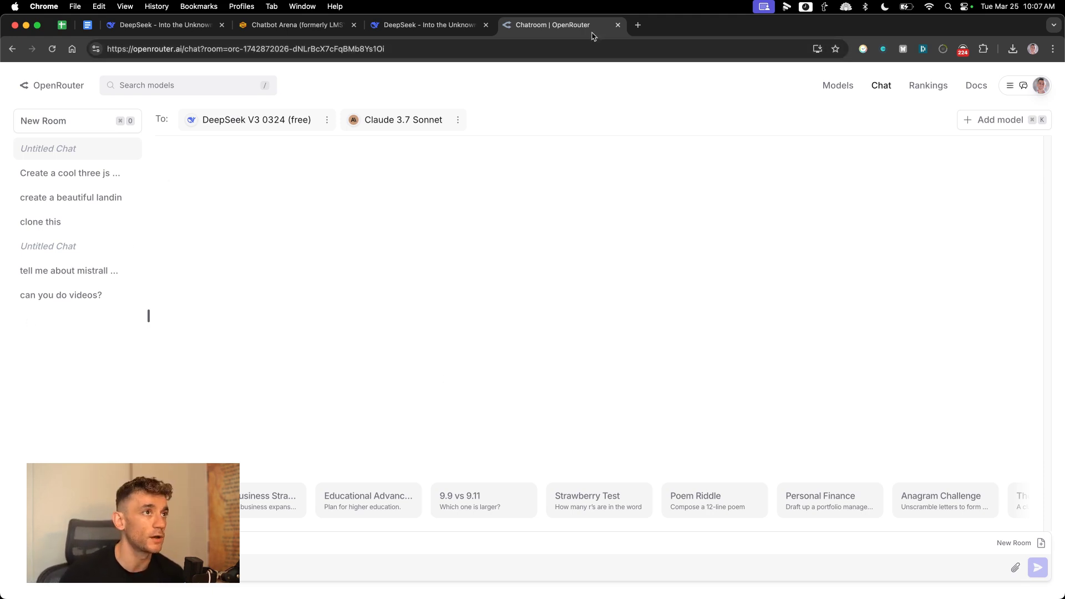
Step: Open the Google Docs document "SOP: How to Rank #1 in 24 Hours with Claude 3.5 Sonnet" alongside the existing pages
left_click(638, 25)
type("rank")
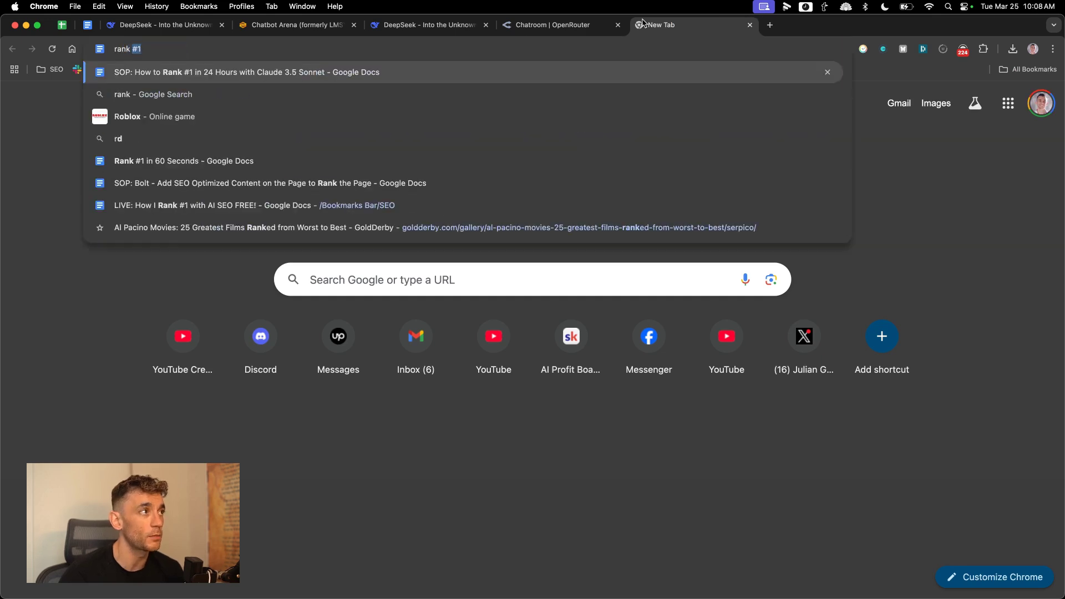
key("Return")
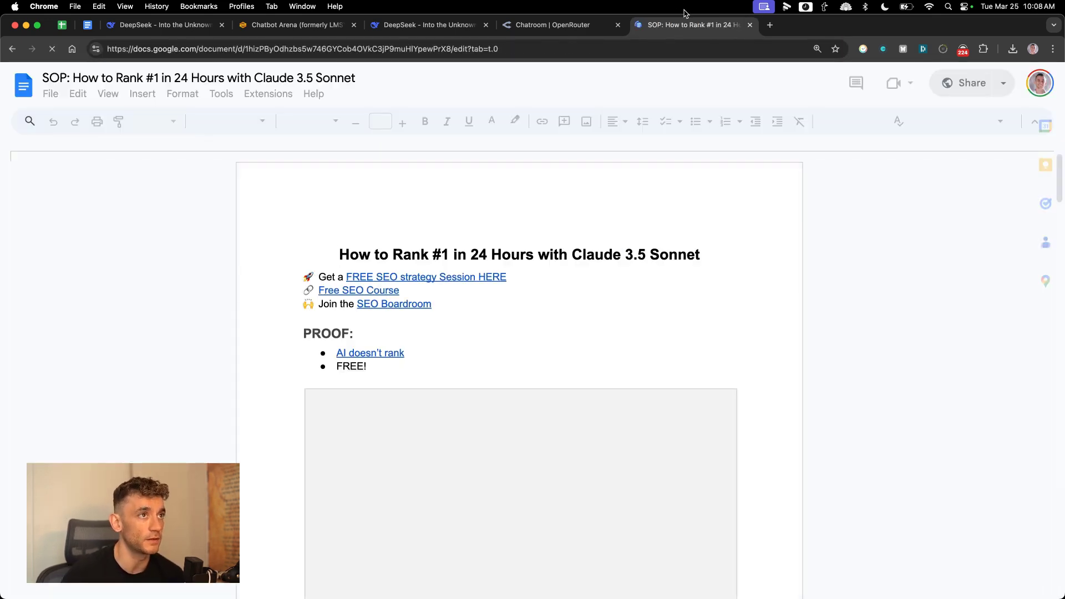
Step: Copy the full article prompt in section "3: CONTENT", from "Create an SEO optimized article for this:" through "Simplify the language a bit more too"
scroll(632, 294, "down", 15)
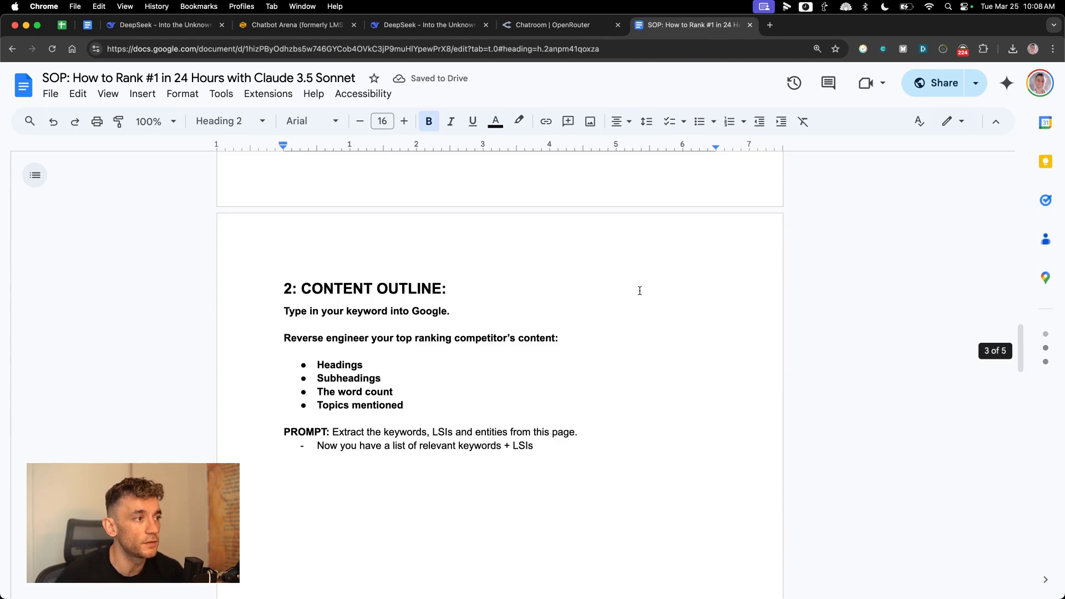
left_click(239, 316)
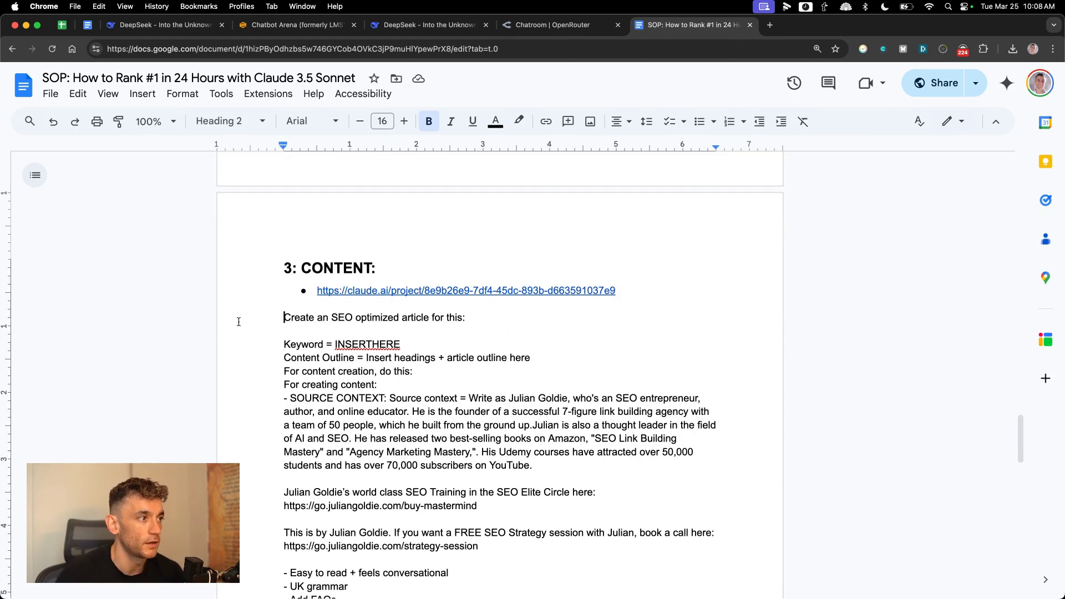
scroll(428, 265, "down", 8)
scroll(427, 266, "down", 5)
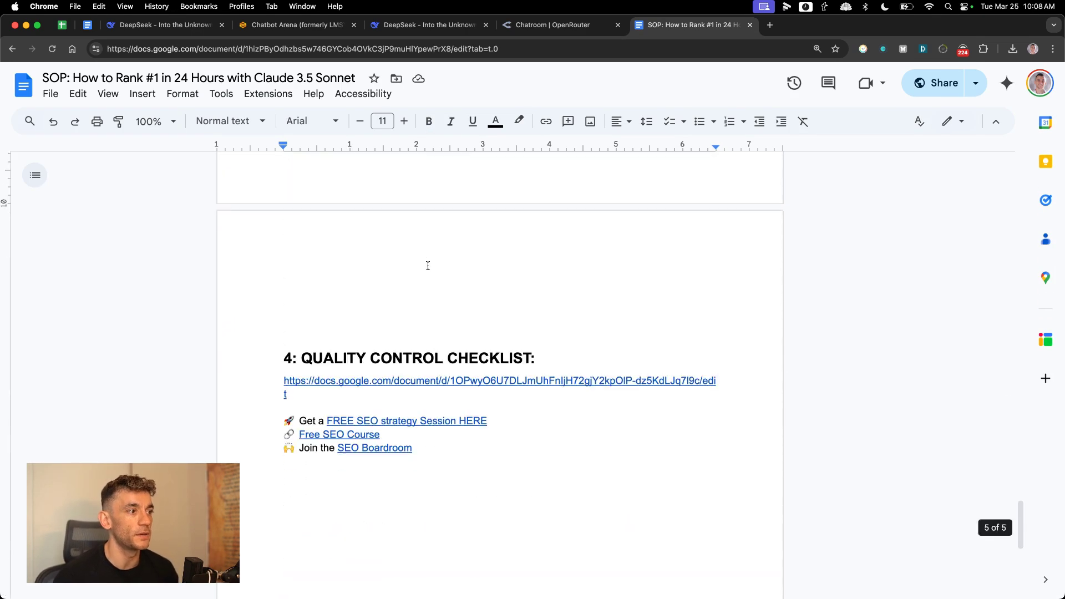
scroll(428, 266, "up", 7)
left_click(517, 505, "shift")
left_click(512, 522, "shift")
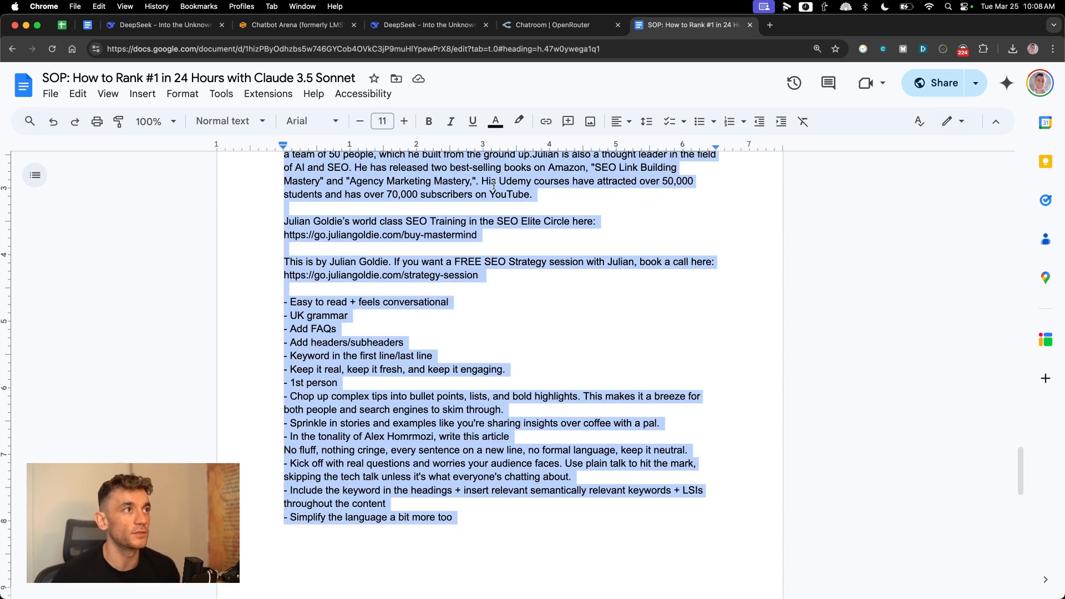
Step: Paste the copied SEO article prompt into the message of the empty OpenRouter chat room
left_click(526, 26)
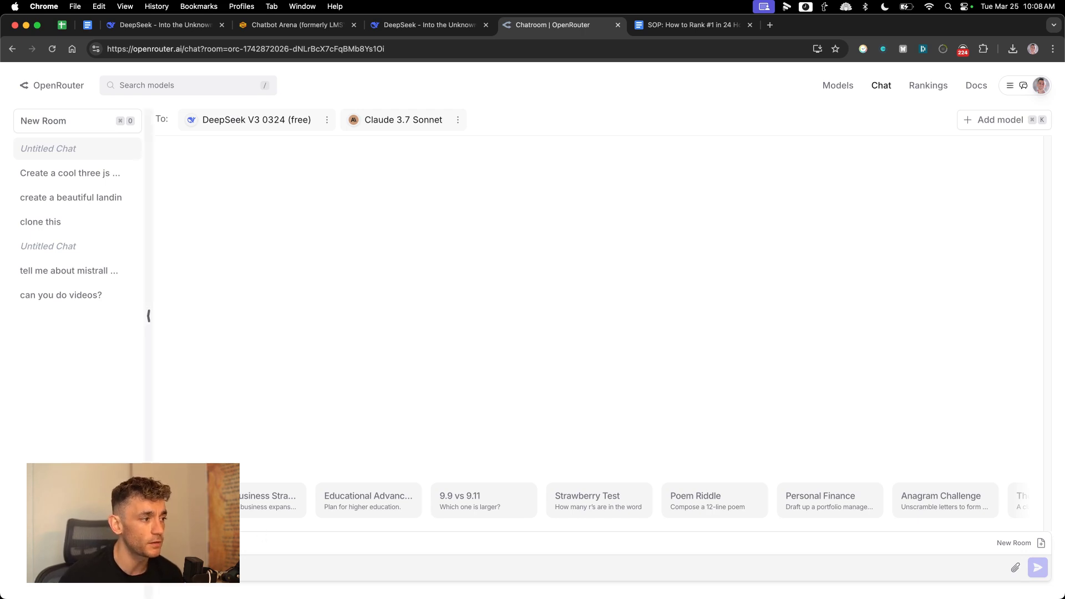
left_click(163, 543)
left_click(442, 176)
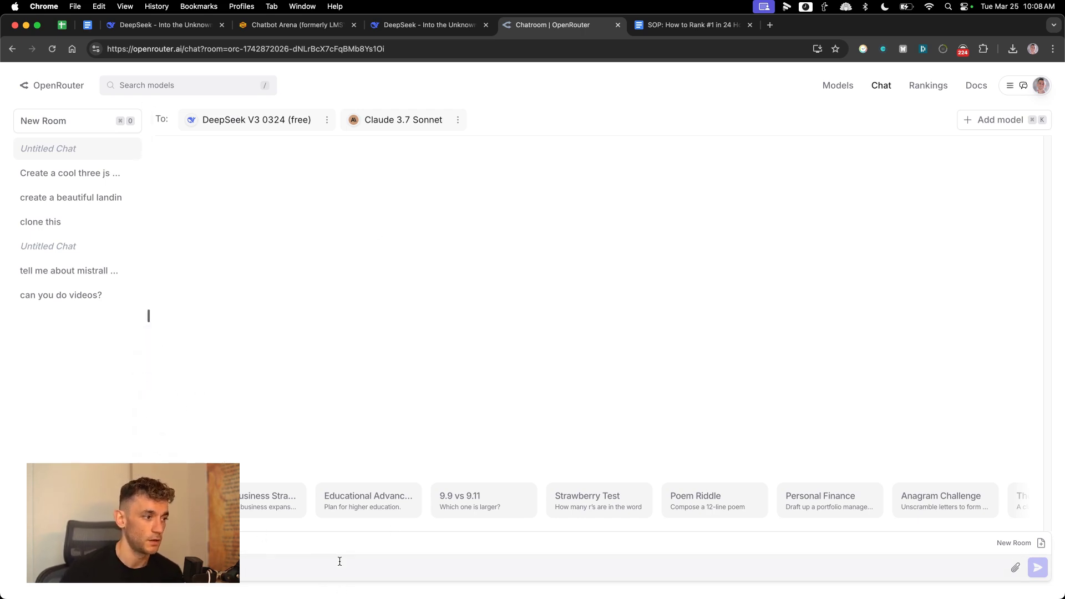
key("super+v")
key("super+a")
key("super+v")
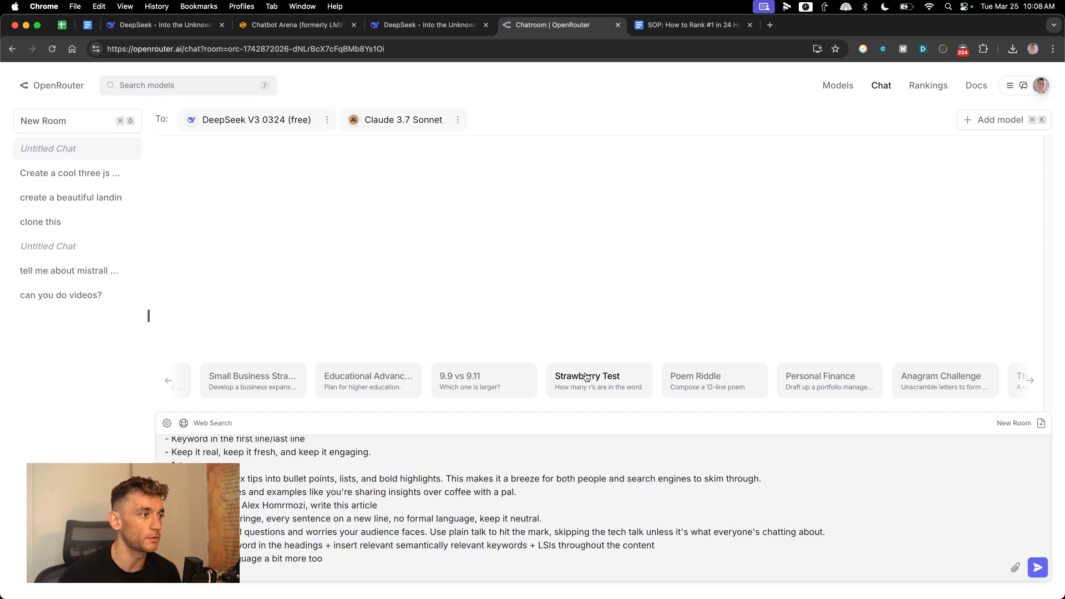
Step: Replace the prompt's INSERTHERE keyword placeholder with "SEO Training Manchester" and send the prompt to both models
key("super+Up")
key("alt+shift+Left")
type("SEO Trainin")
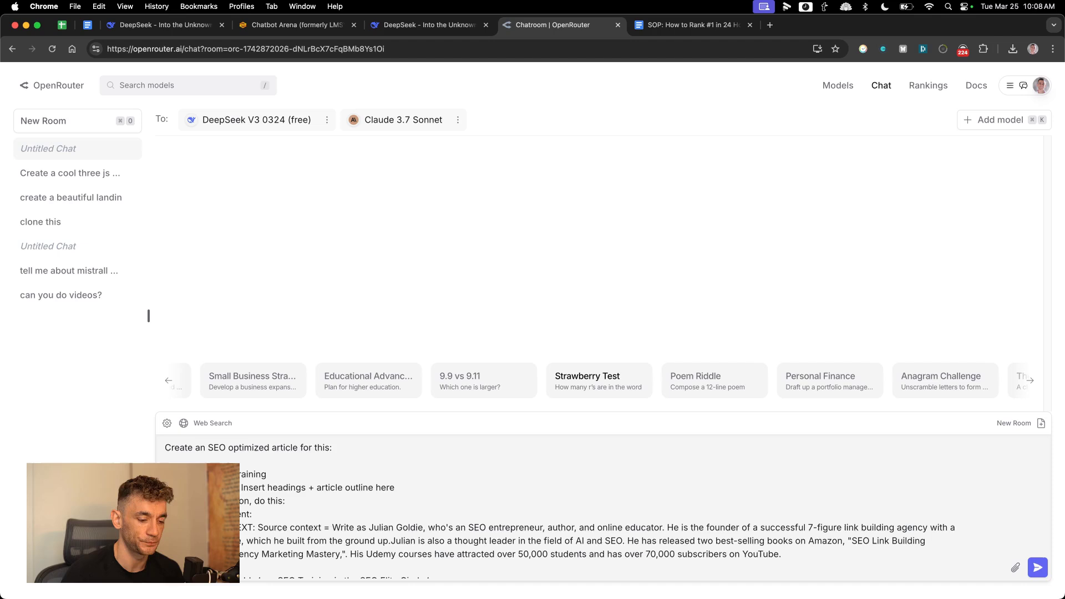
key("Return")
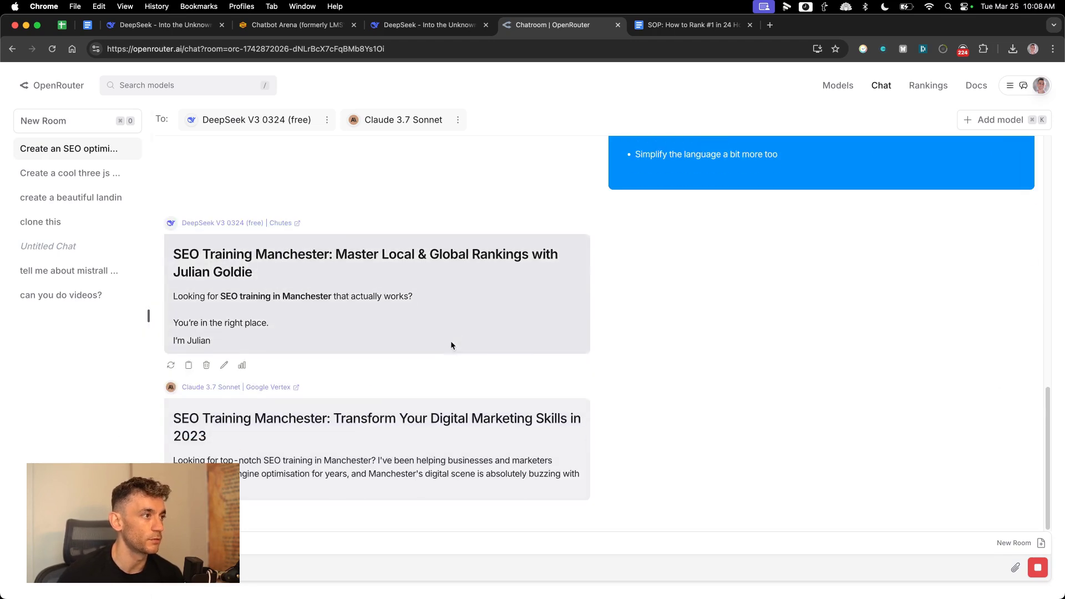
Step: Check DeepSeek V3 0324's cut-off article and regenerate that reply
scroll(450, 345, "up", 2)
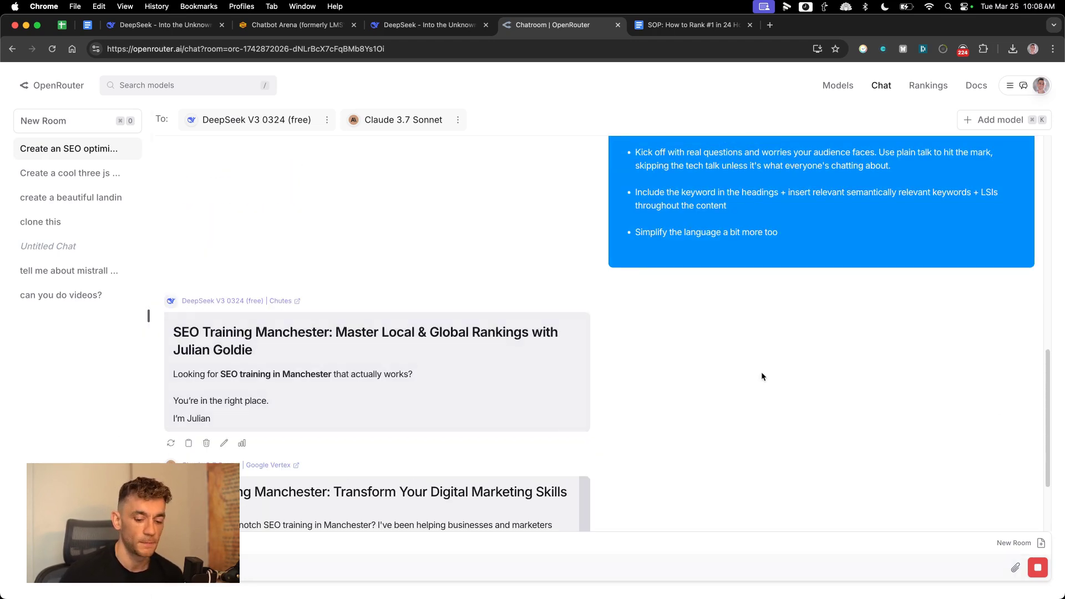
key("super+minus")
key("super+minus")
key("super+minus")
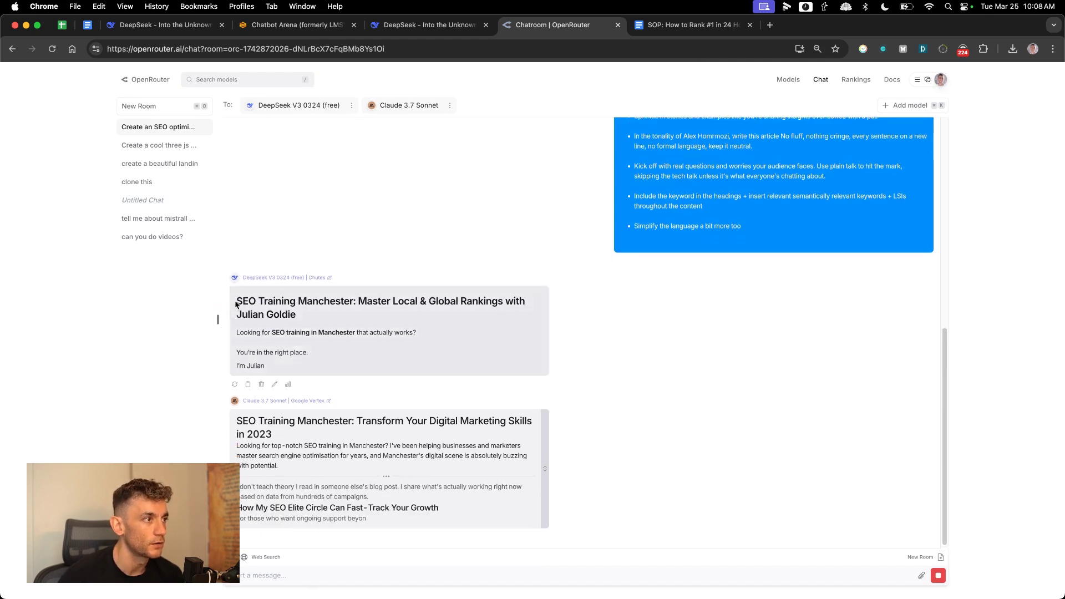
left_click_drag(236, 301, 375, 364)
left_click(290, 305)
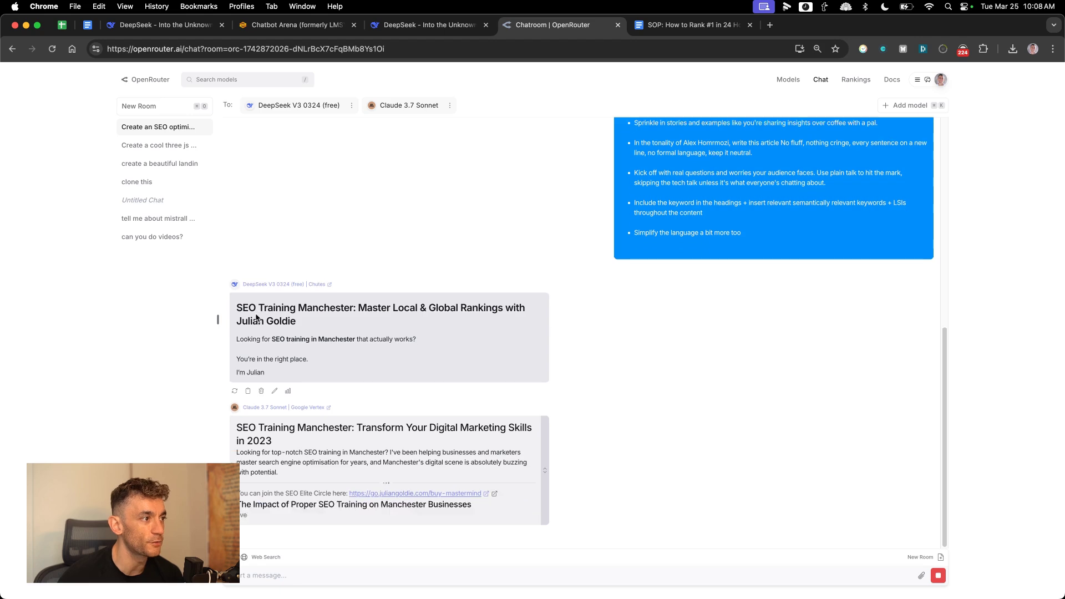
left_click(235, 395)
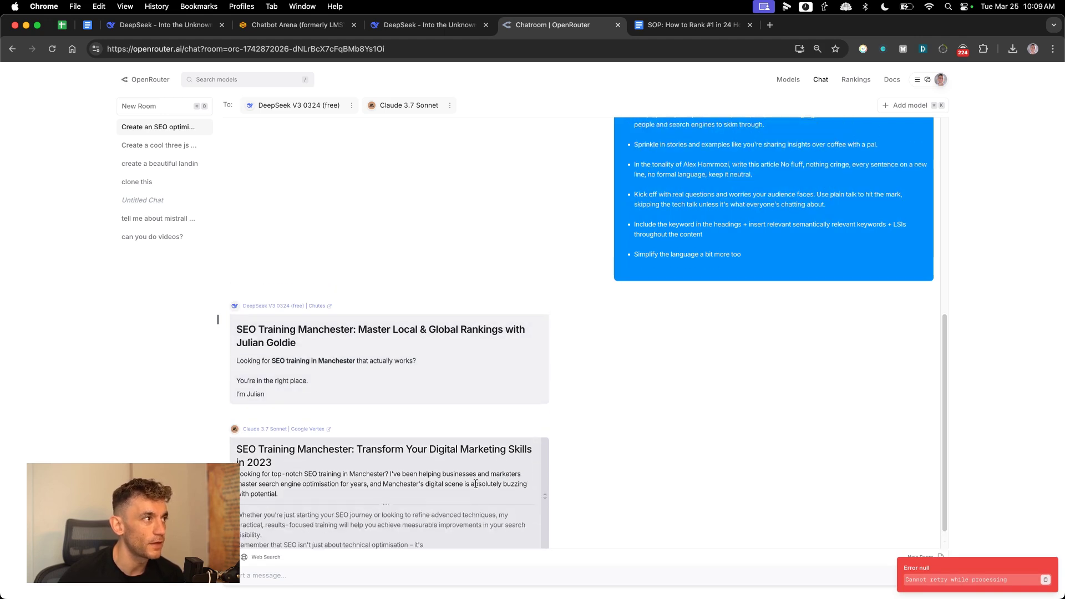
Step: Expand Claude 3.7 Sonnet's collapsed article in full and examine its title, introduction and sections
scroll(438, 476, "up", 4)
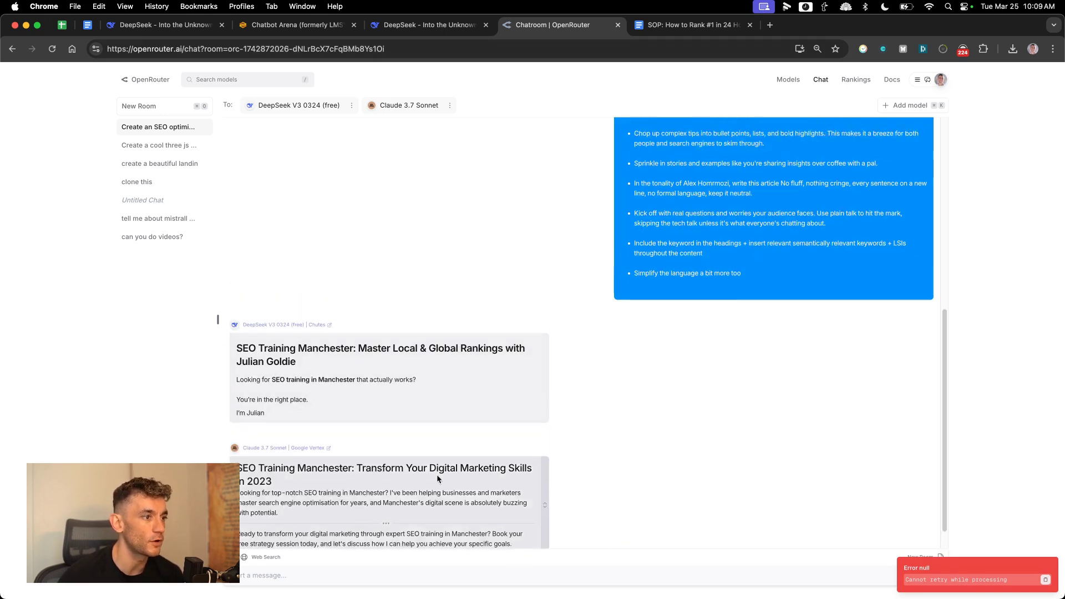
scroll(442, 453, "down", 4)
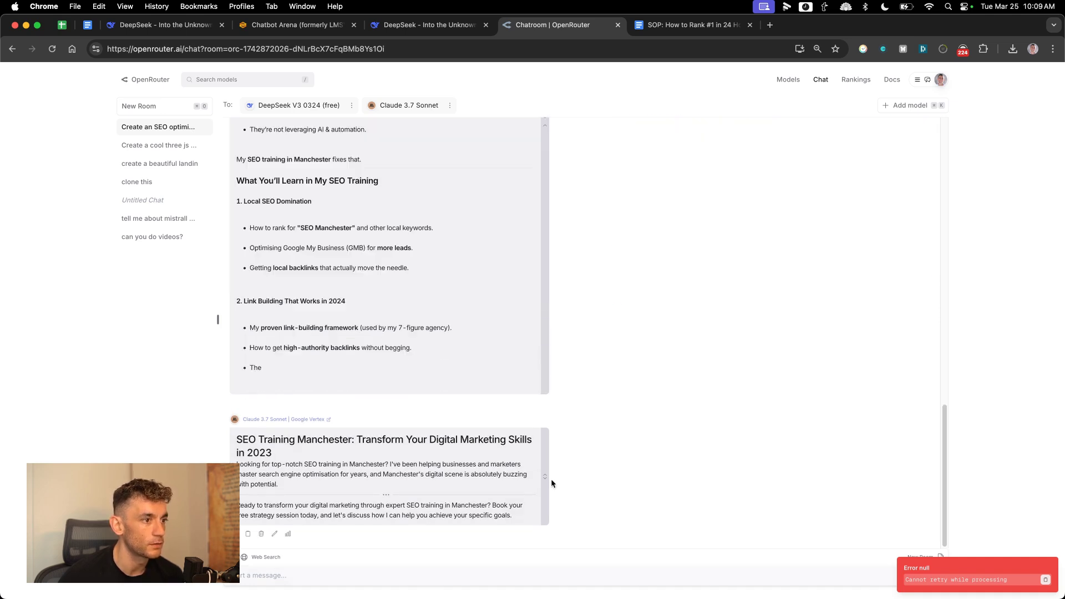
left_click(544, 477)
scroll(576, 368, "up", 15)
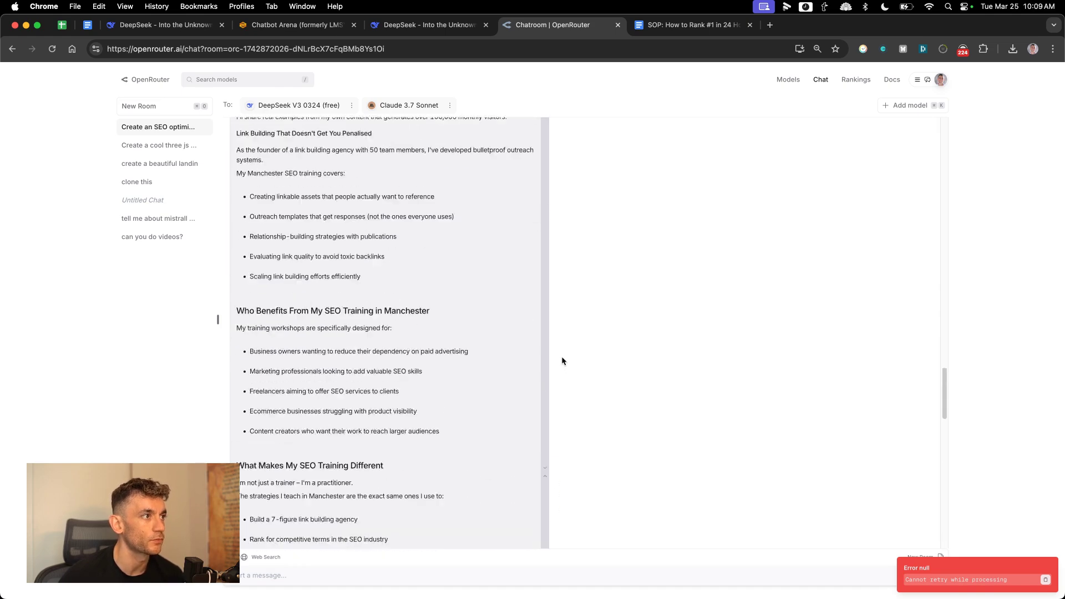
scroll(466, 232, "up", 5)
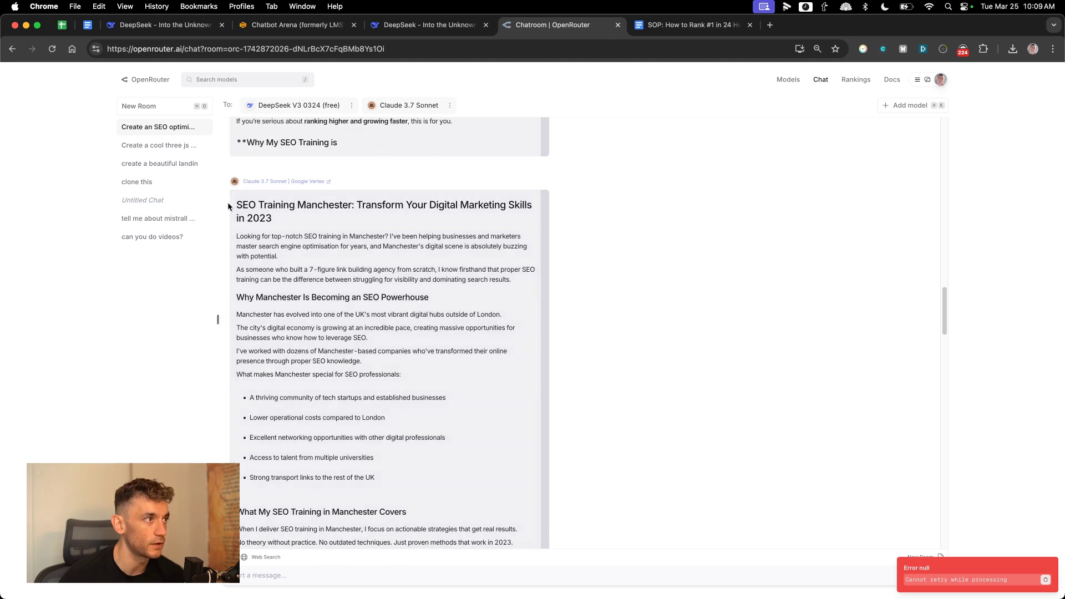
left_click_drag(227, 202, 341, 267)
left_click(339, 334)
key("super+equal")
key("super+equal")
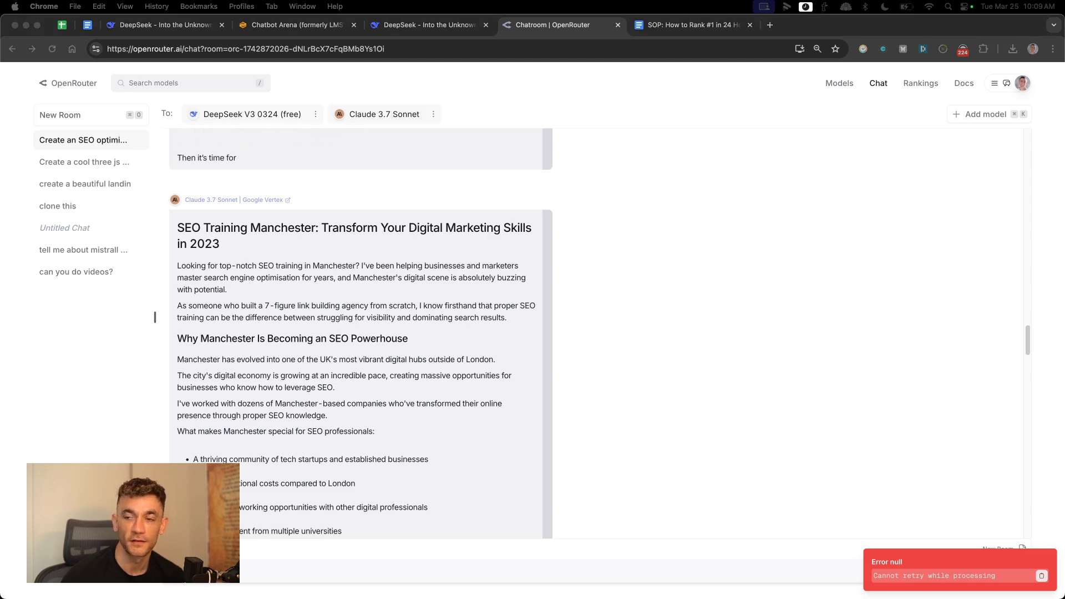
left_click(192, 239)
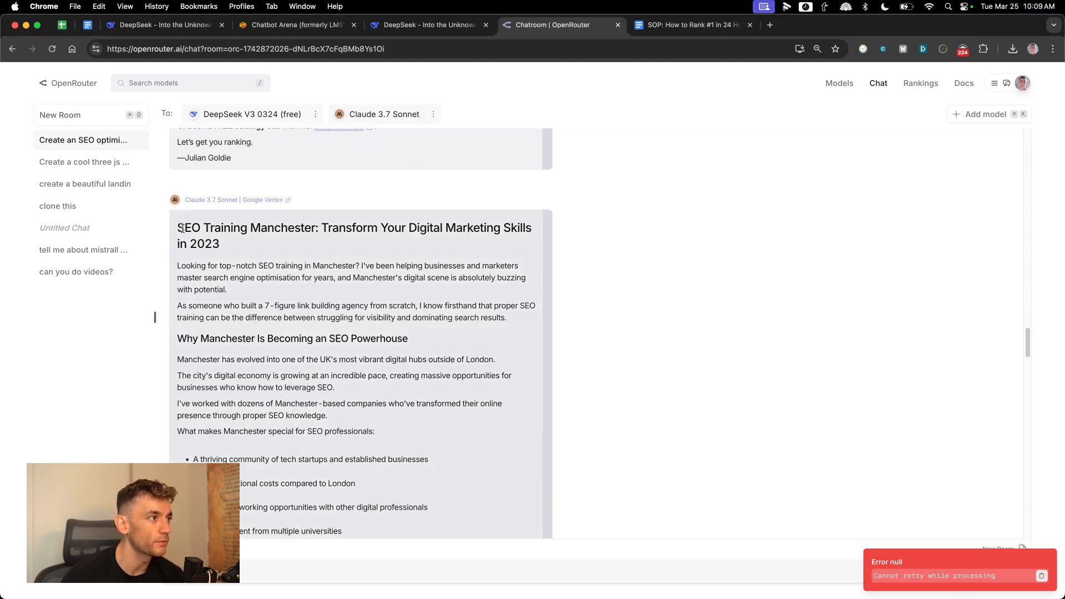
triple_click(289, 244)
Step: Read through DeepSeek's regenerated article and compare its title and opening line with those of Claude's article
scroll(378, 336, "up", 15)
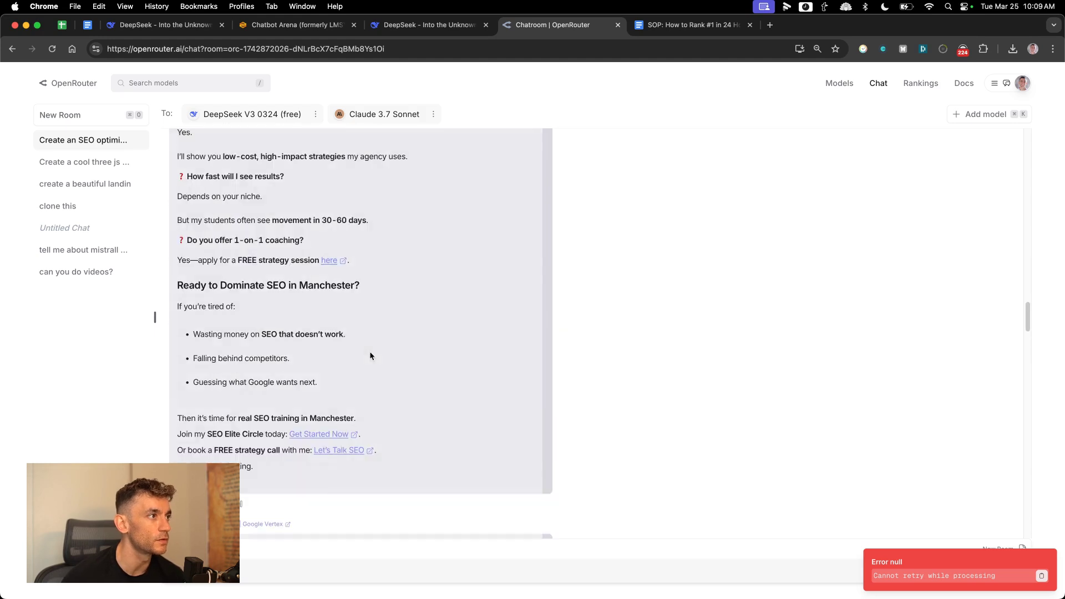
scroll(361, 344, "up", 10)
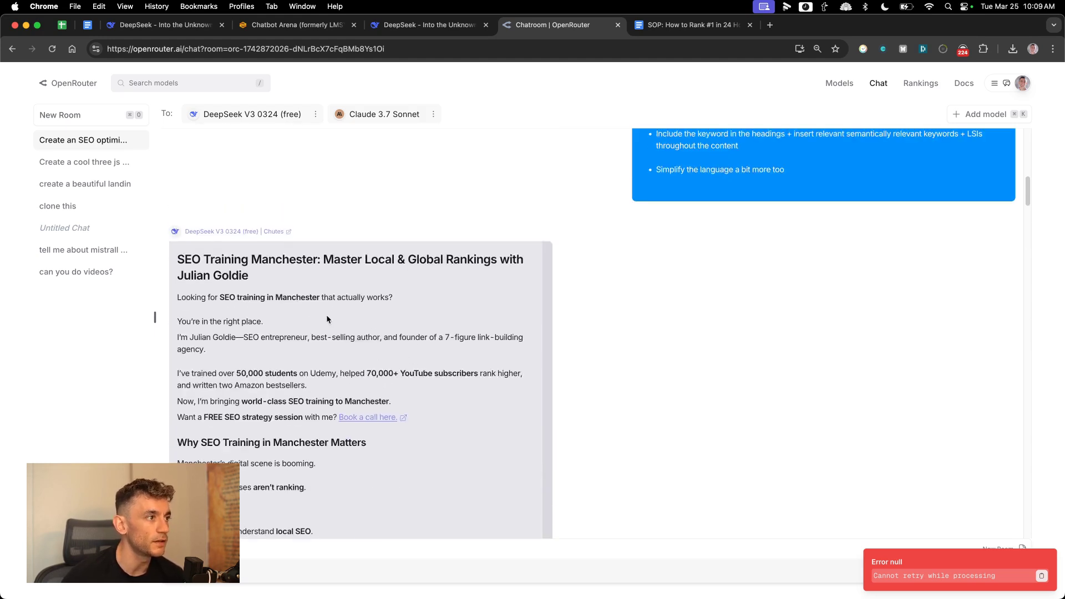
scroll(326, 315, "down", 1)
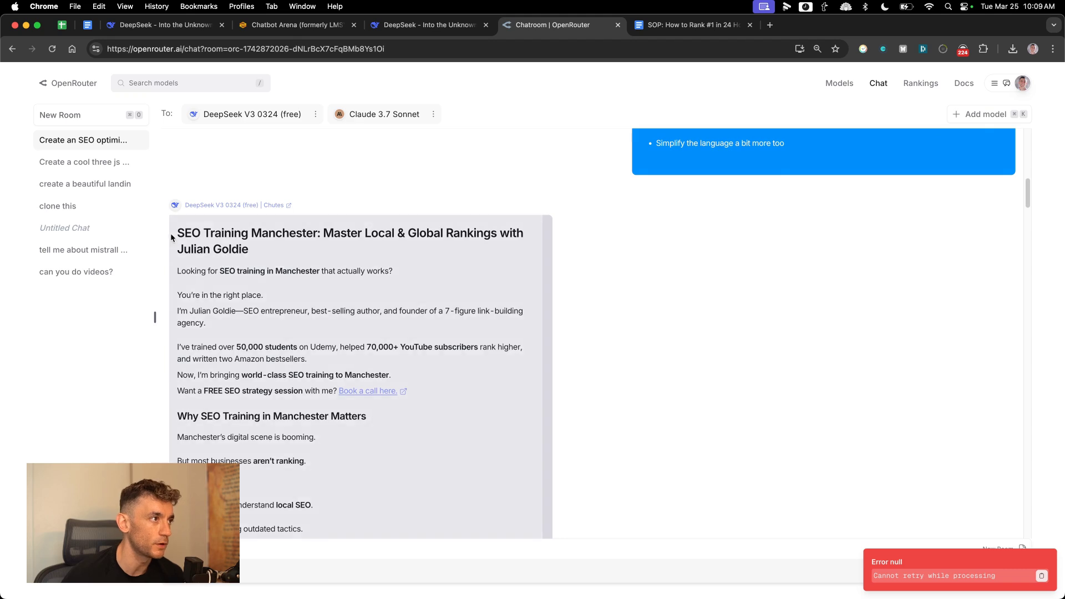
left_click_drag(171, 234, 334, 235)
left_click(263, 269)
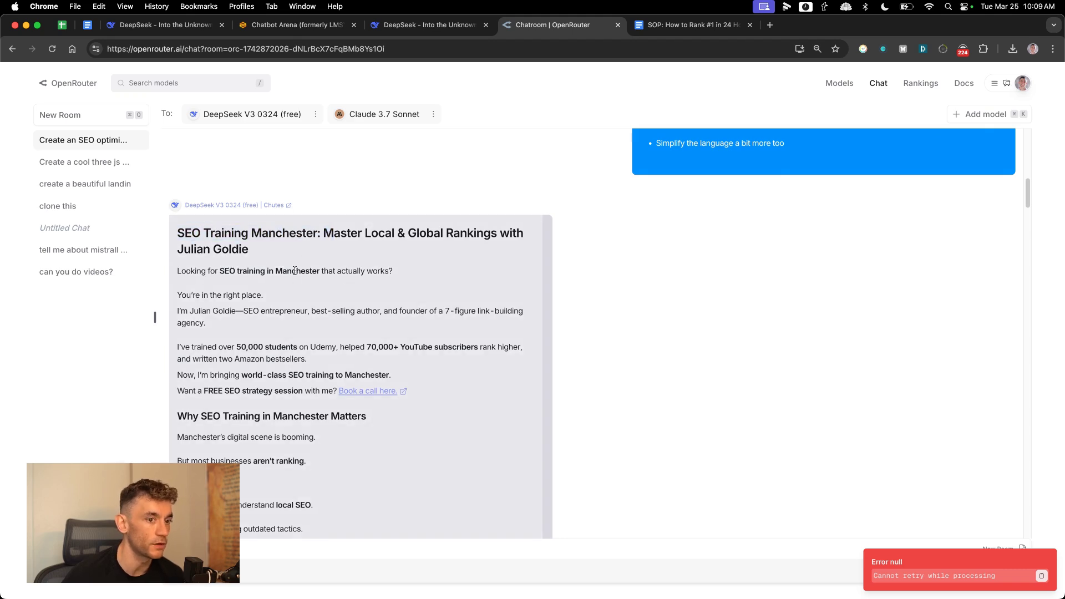
left_click_drag(294, 270, 228, 269)
scroll(328, 331, "down", 20)
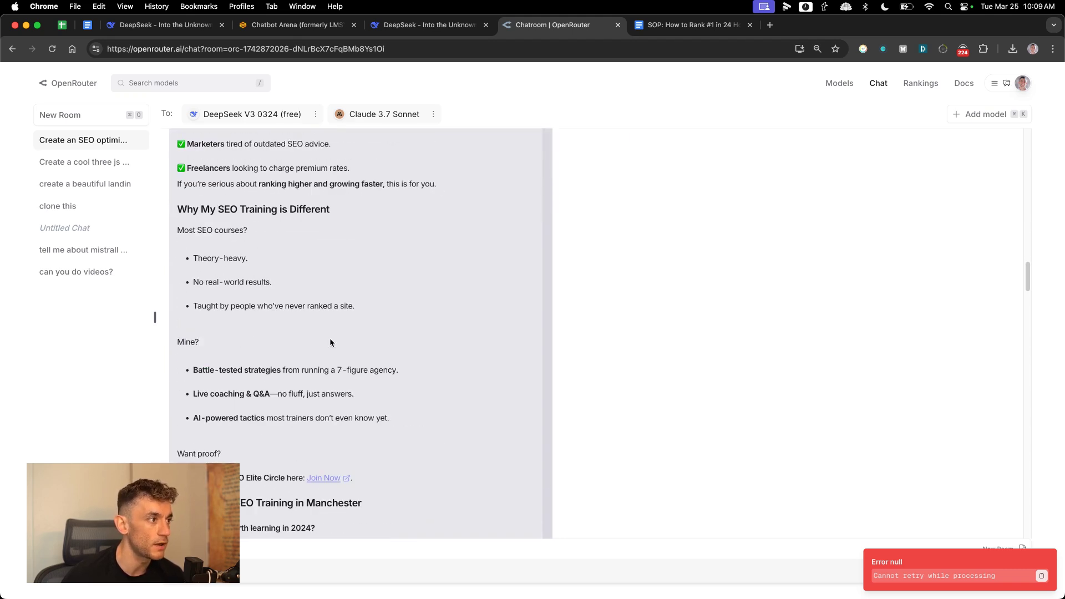
scroll(319, 344, "up", 3)
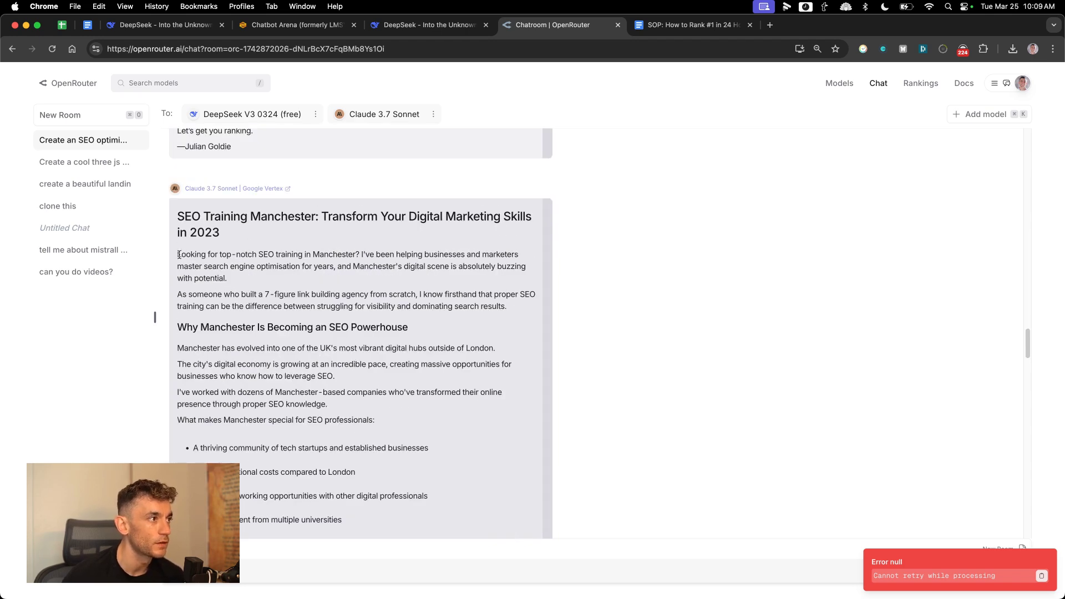
left_click_drag(175, 254, 348, 257)
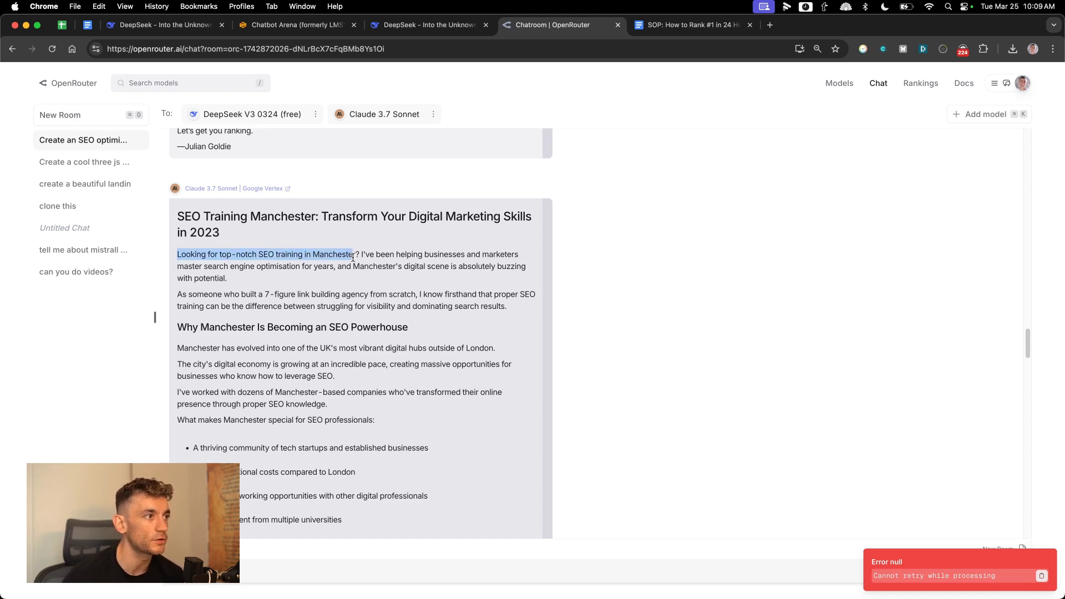
Step: Examine the year in the title and the "top-notch" wording in the opening line of Claude's article
left_click(331, 268)
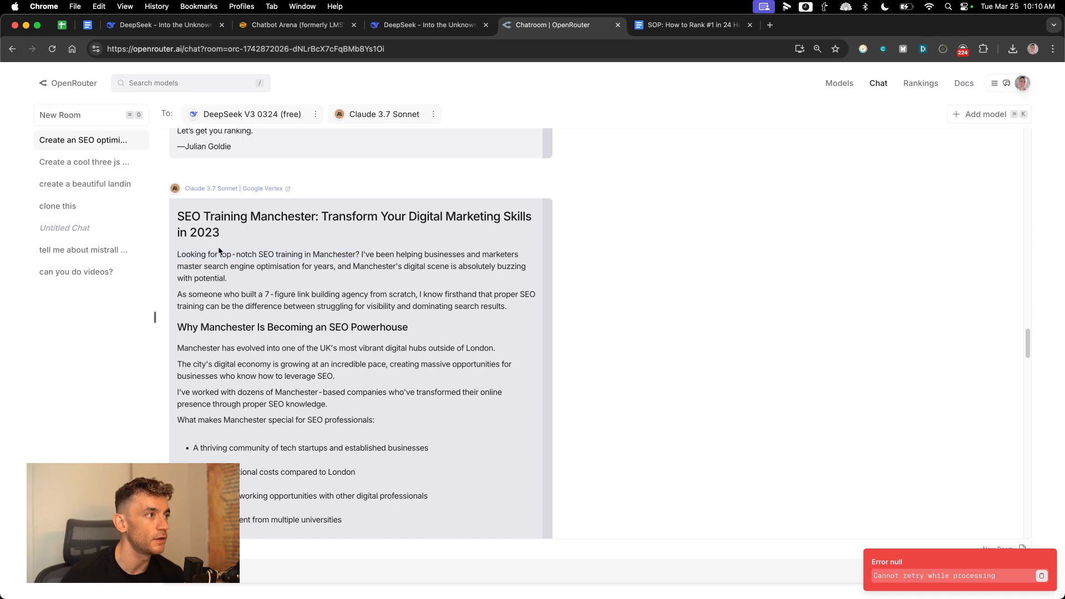
left_click_drag(257, 255, 217, 255)
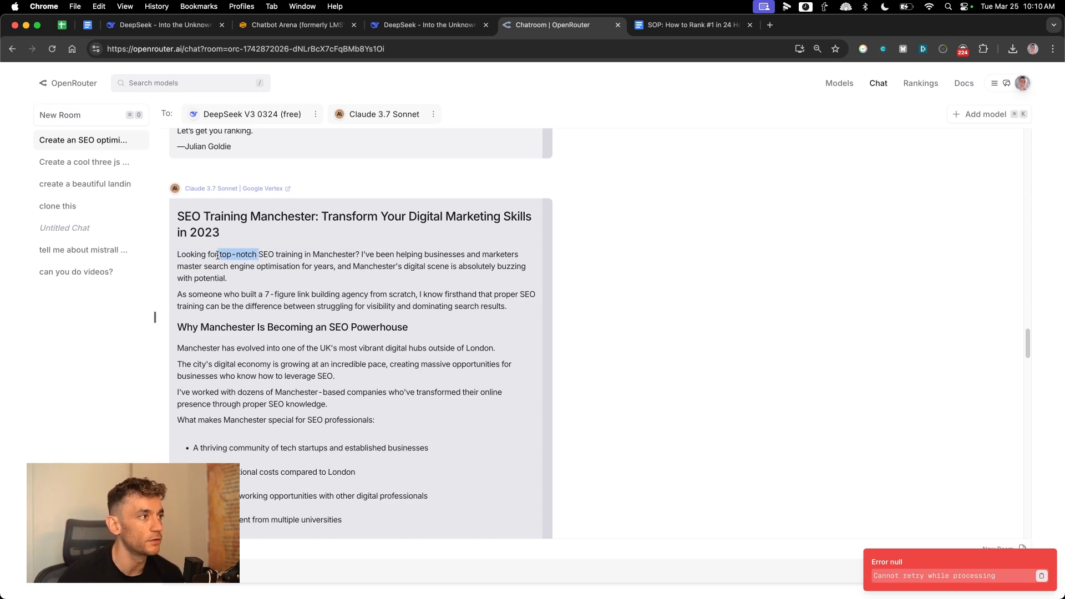
left_click(217, 256)
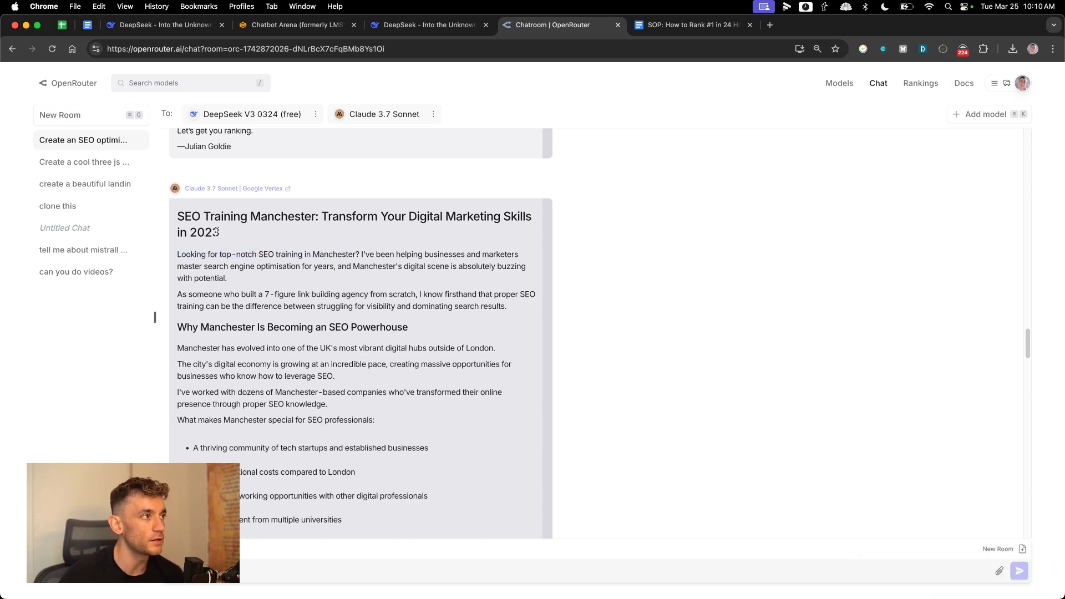
left_click_drag(220, 234, 189, 235)
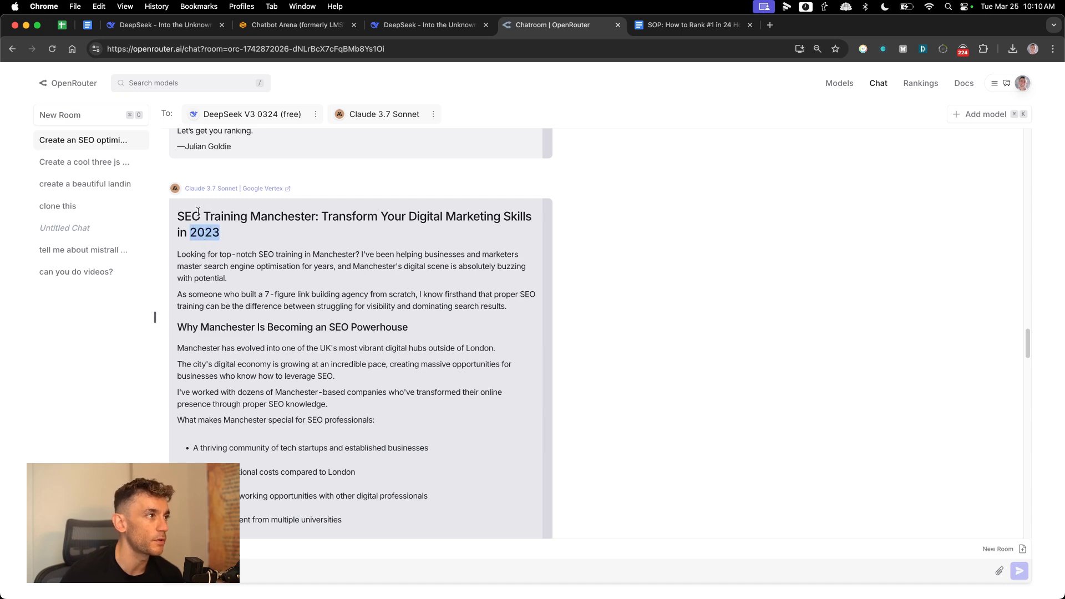
triple_click(202, 236)
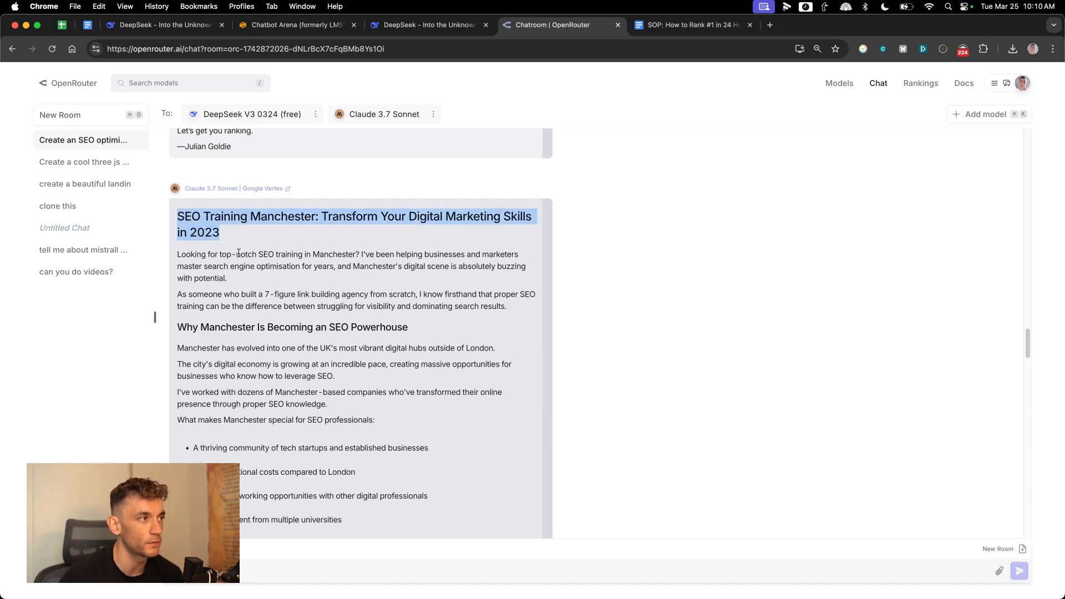
left_click(218, 259)
left_click_drag(220, 254, 251, 254)
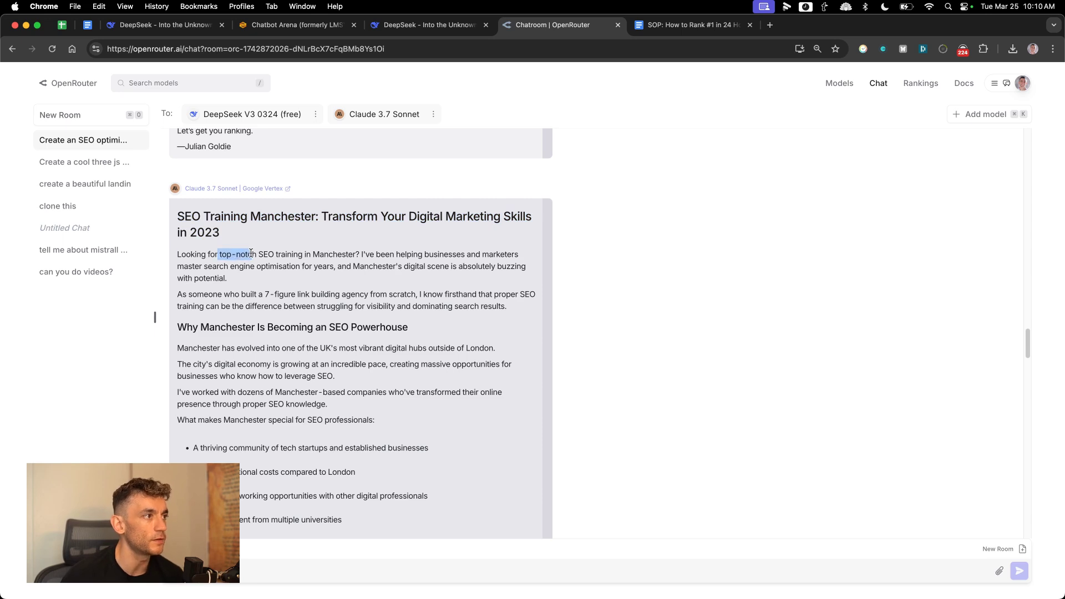
Step: Check the title and opening line of DeepSeek's article and open its "Book a call here" link in a background tab
scroll(325, 271, "up", 15)
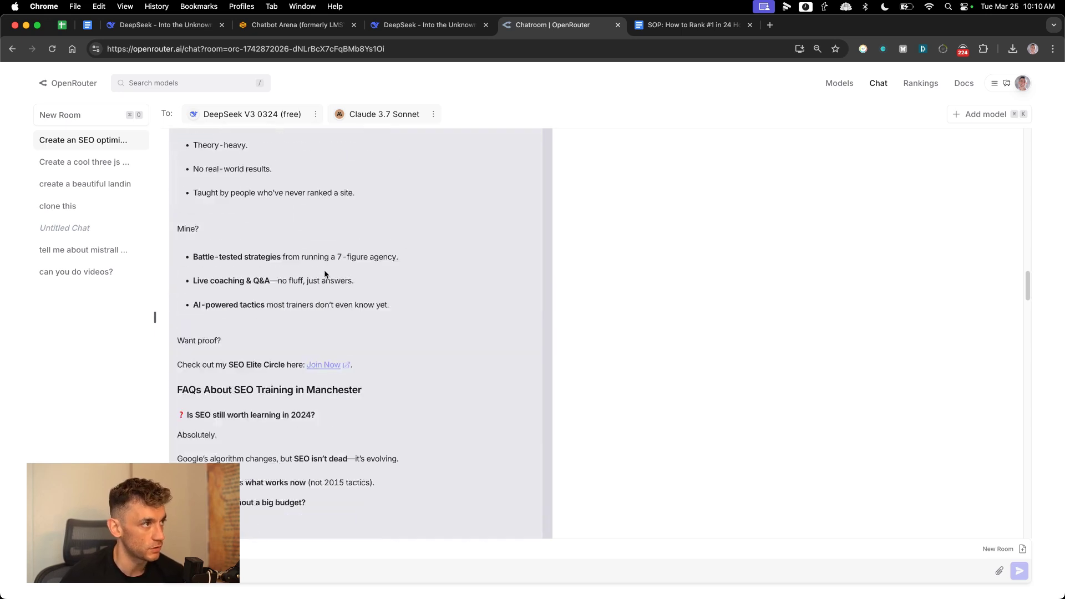
scroll(348, 280, "up", 3)
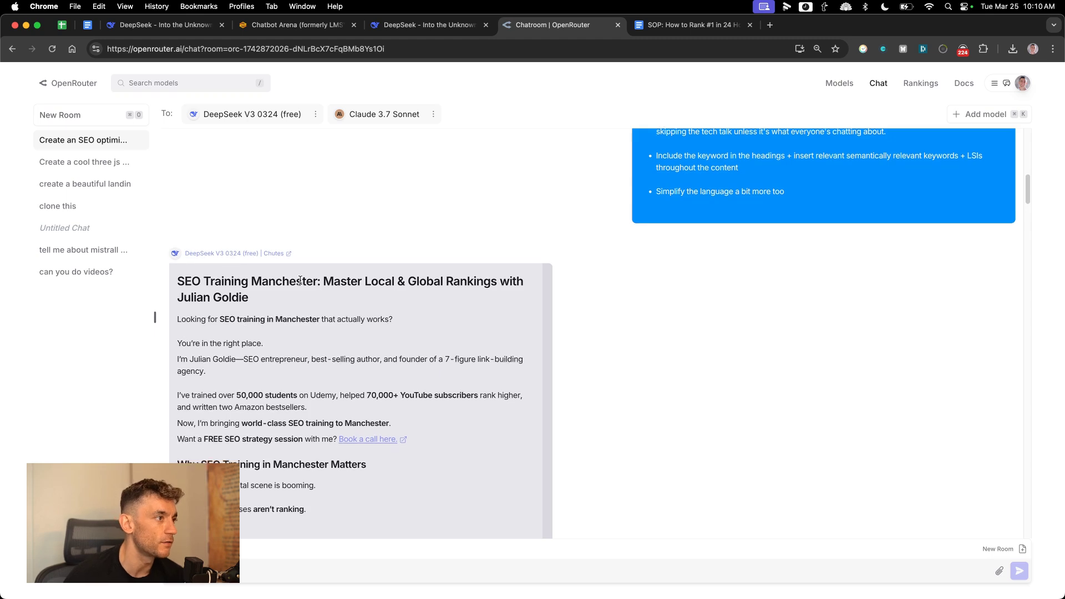
scroll(303, 277, "down", 2)
left_click_drag(173, 230, 444, 267)
left_click(190, 281)
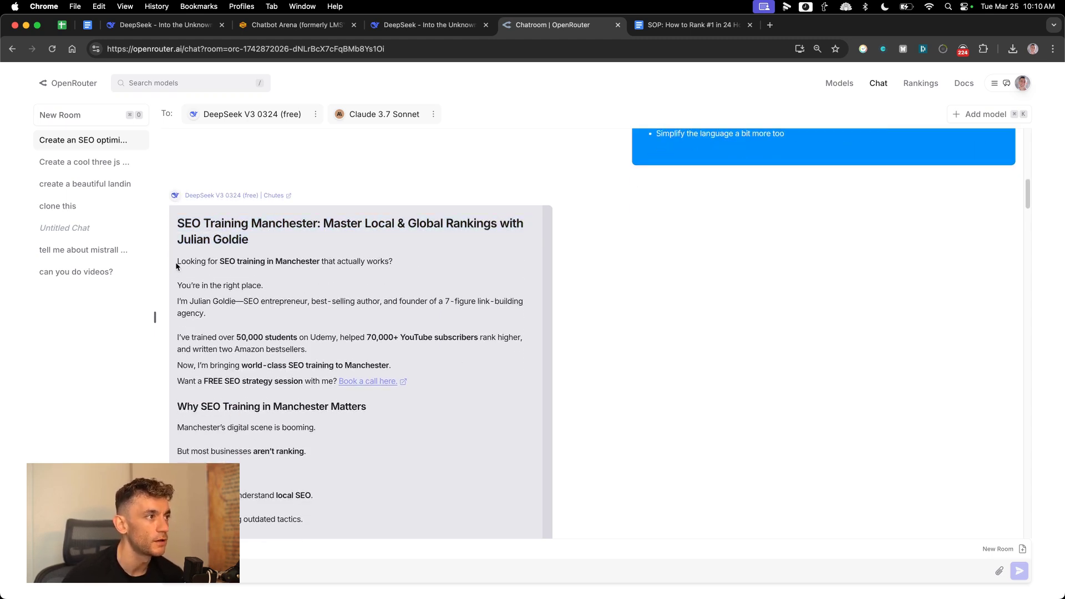
left_click_drag(175, 263, 332, 265)
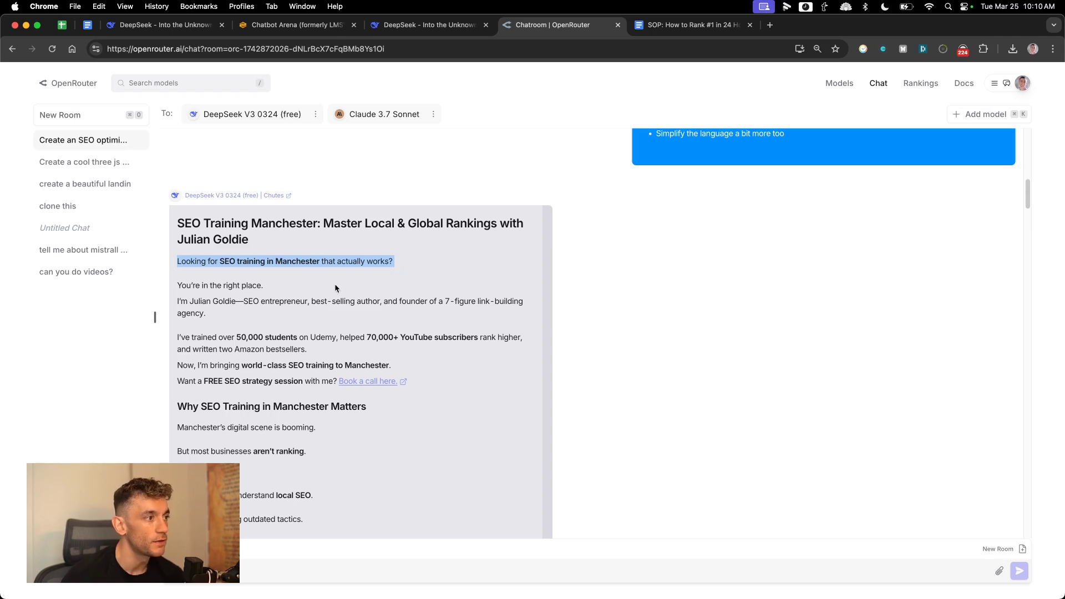
left_click(370, 386)
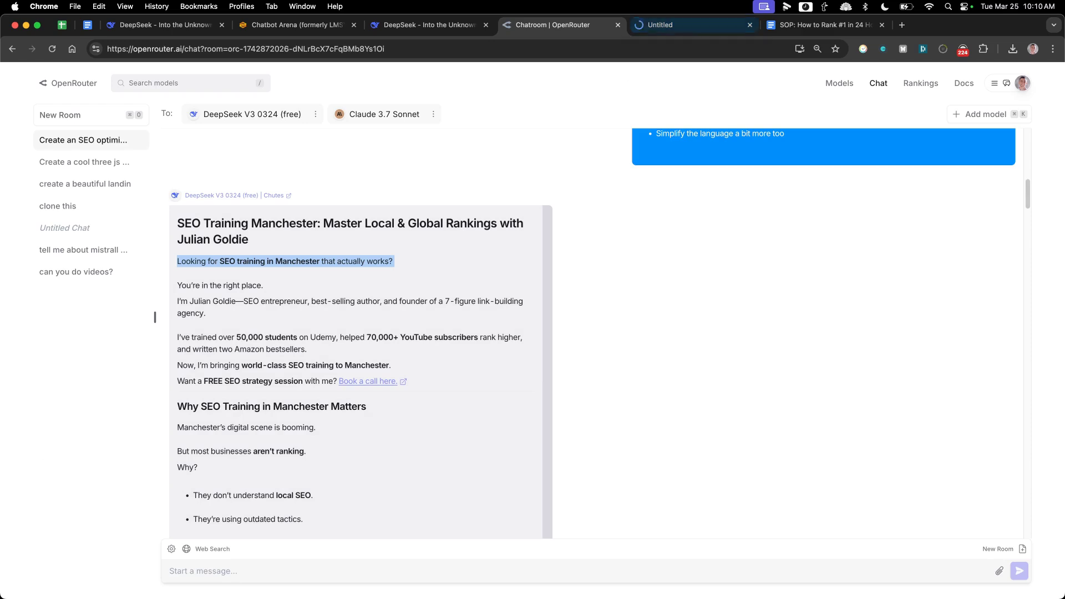
Step: Read through DeepSeek's introduction, the reasons SEO training matters and the sections on what the training covers
scroll(682, 399, "down", 4)
scroll(659, 417, "down", 12)
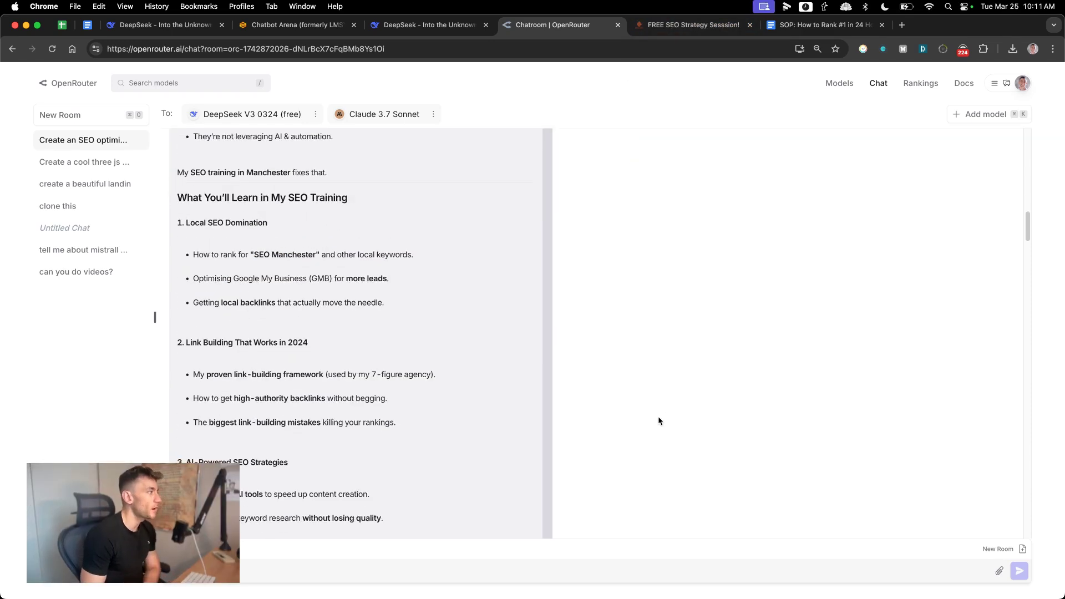
scroll(652, 410, "up", 20)
scroll(577, 405, "down", 14)
scroll(468, 335, "up", 8)
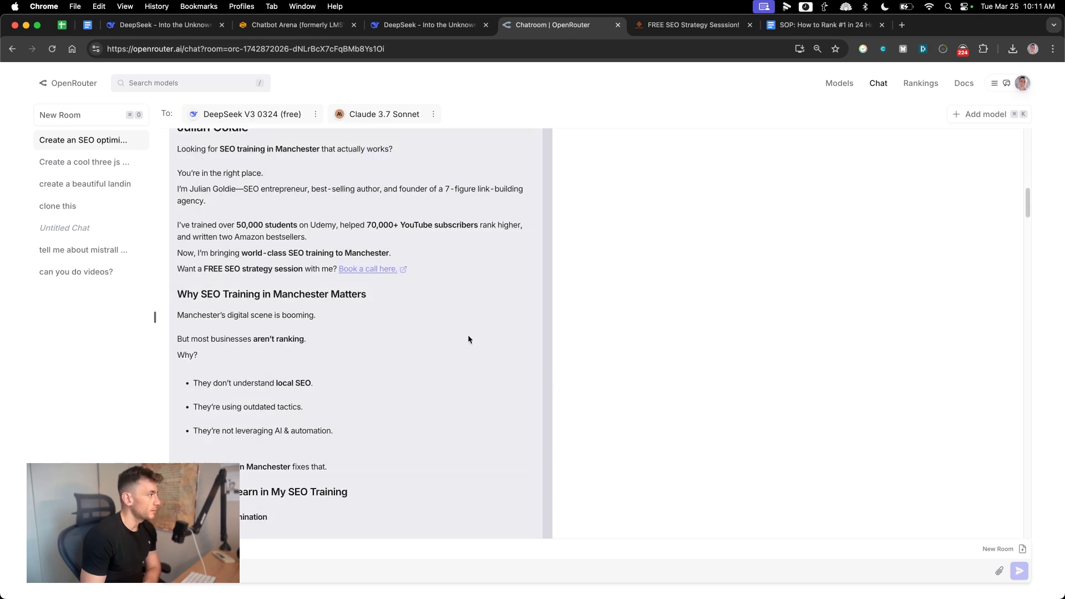
triple_click(193, 336)
scroll(434, 404, "down", 20)
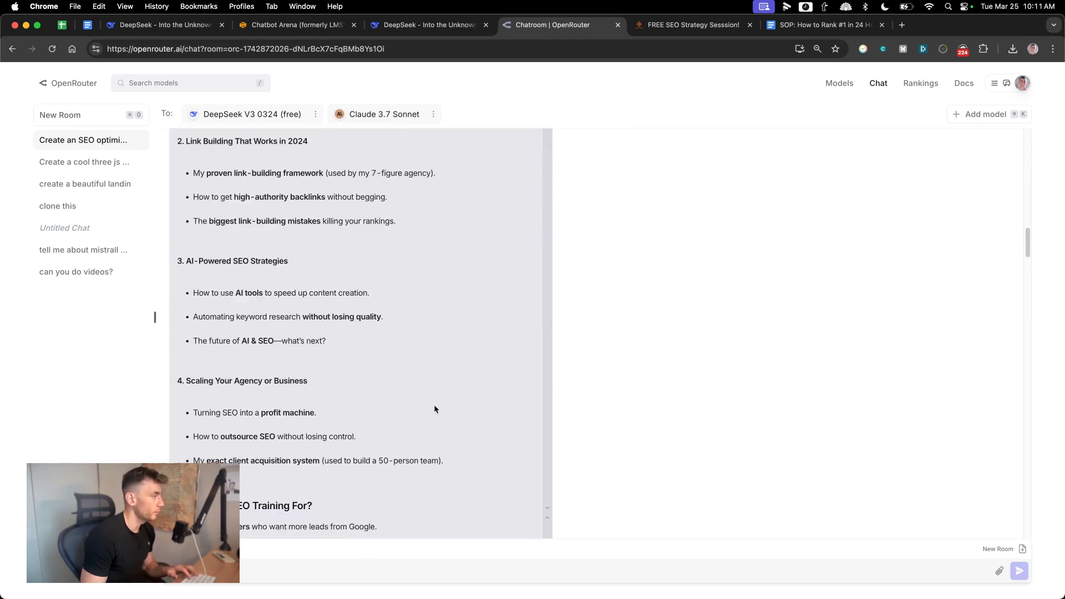
Step: Count the words and characters of DeepSeek's complete article
scroll(292, 135, "up", 4)
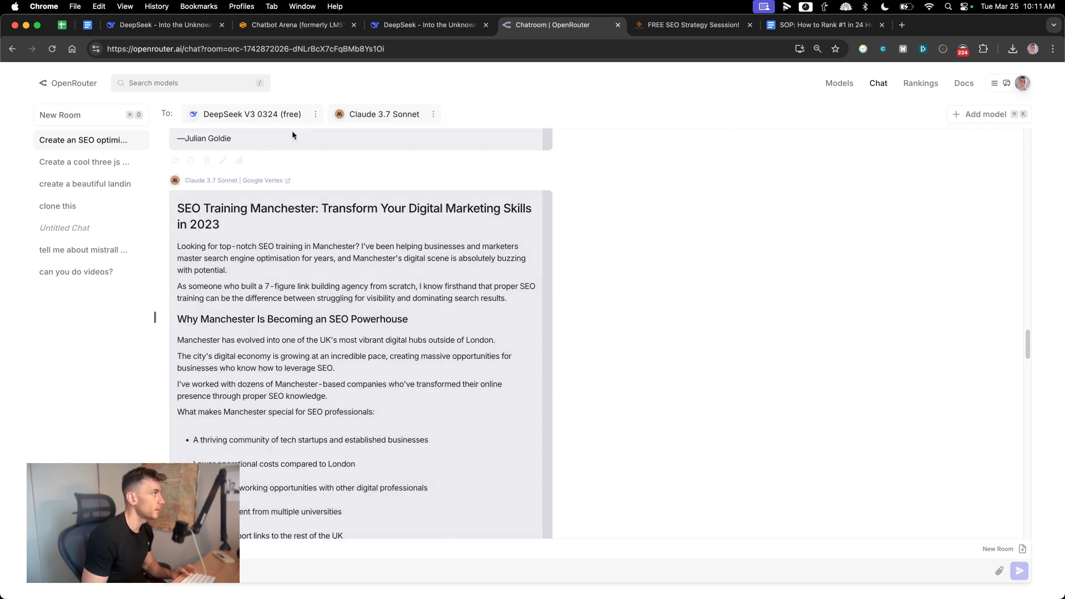
right_click(239, 194)
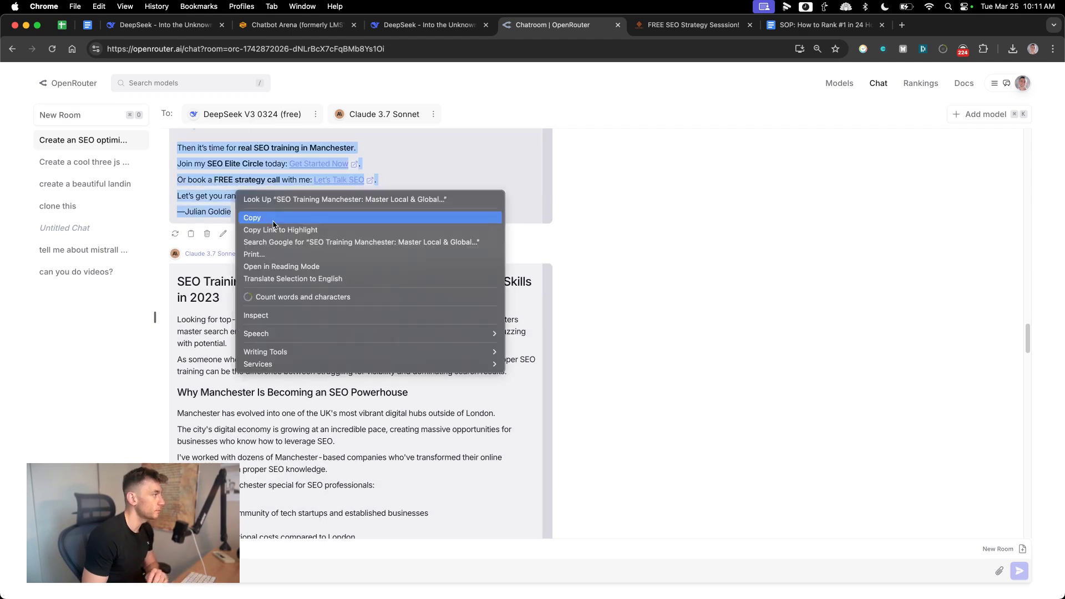
left_click(333, 298)
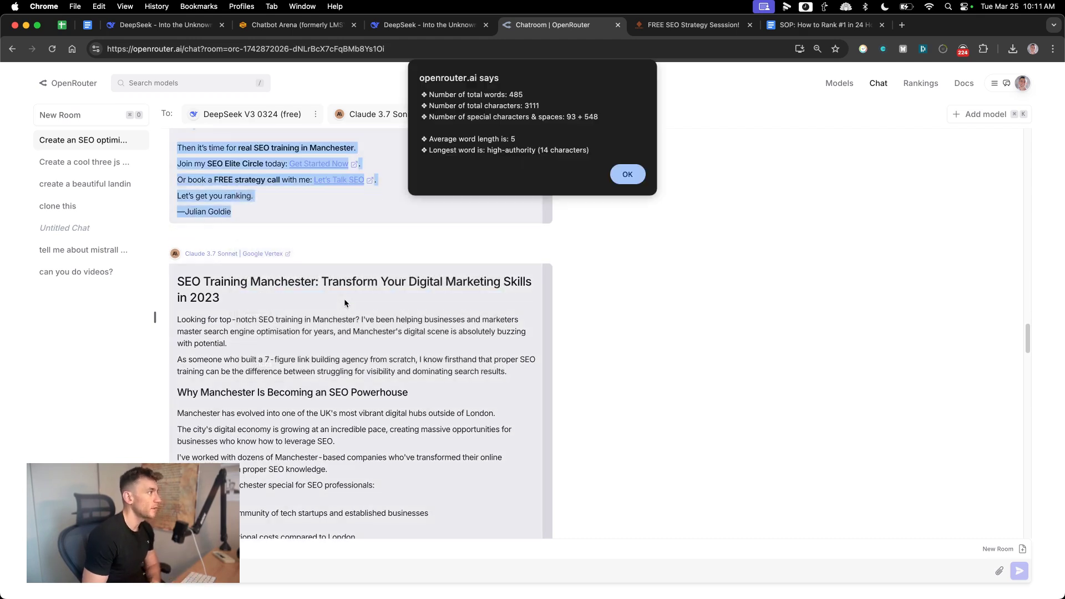
left_click(626, 174)
Step: Count the words and characters of Claude's complete article, from its title to the closing paragraph
left_click(182, 279)
scroll(399, 497, "down", 20)
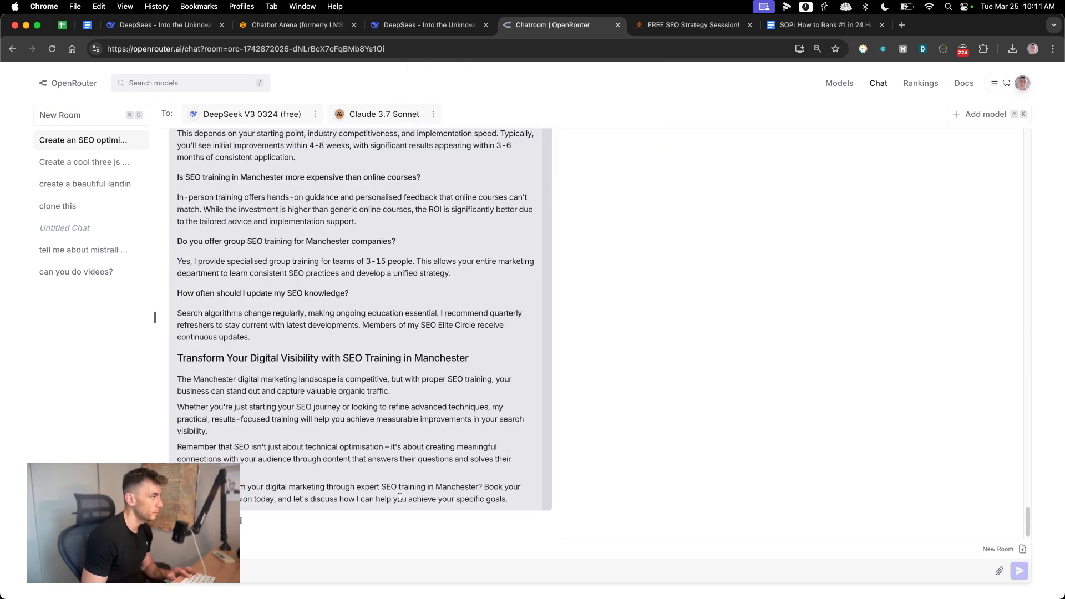
left_click(524, 504, "shift")
right_click(524, 505)
left_click(487, 521)
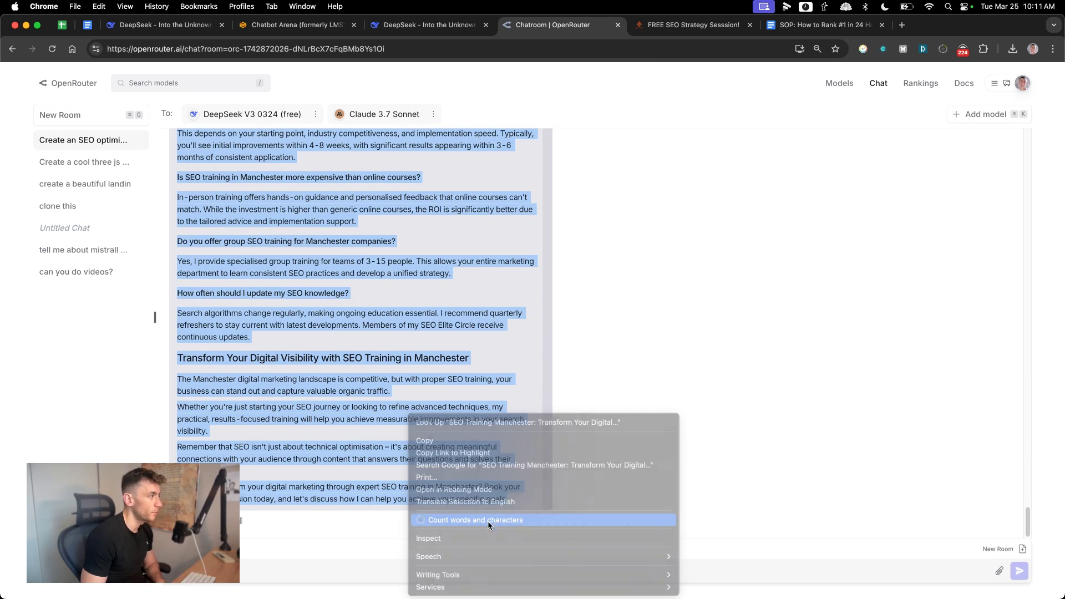
left_click(627, 185)
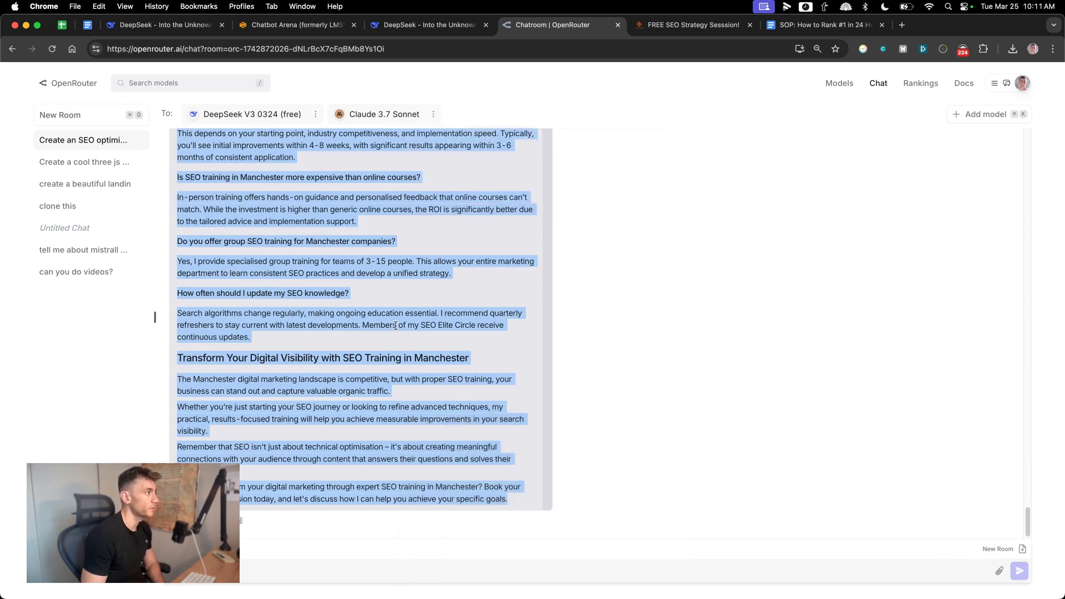
left_click(396, 325)
Step: Open the ZeroGPT site in a new browser tab and place that tab directly after the OpenRouter one
scroll(411, 321, "up", 15)
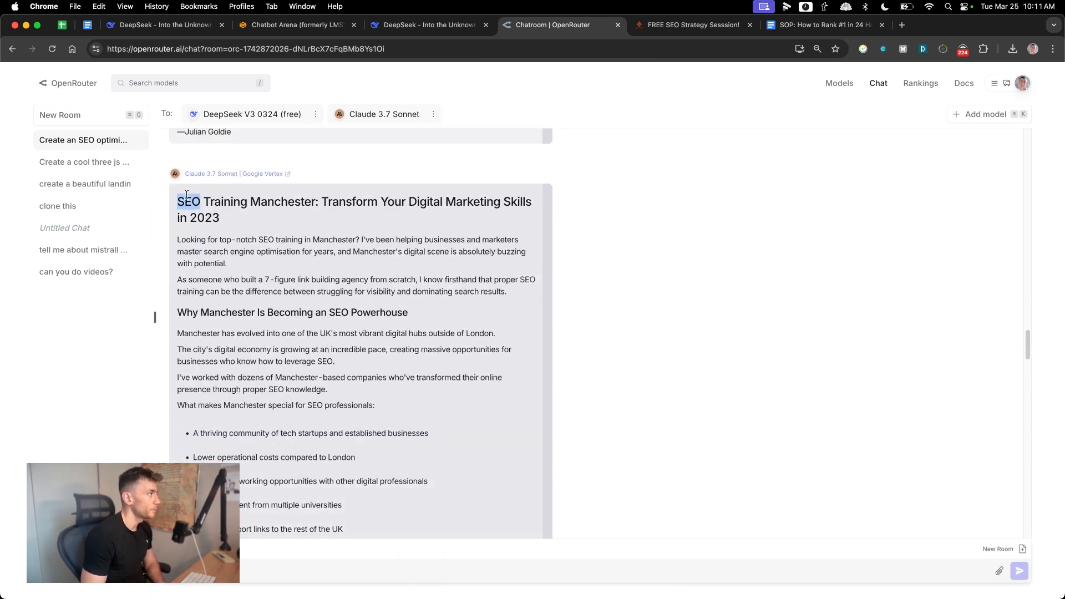
scroll(345, 409, "down", 10)
scroll(334, 408, "down", 5)
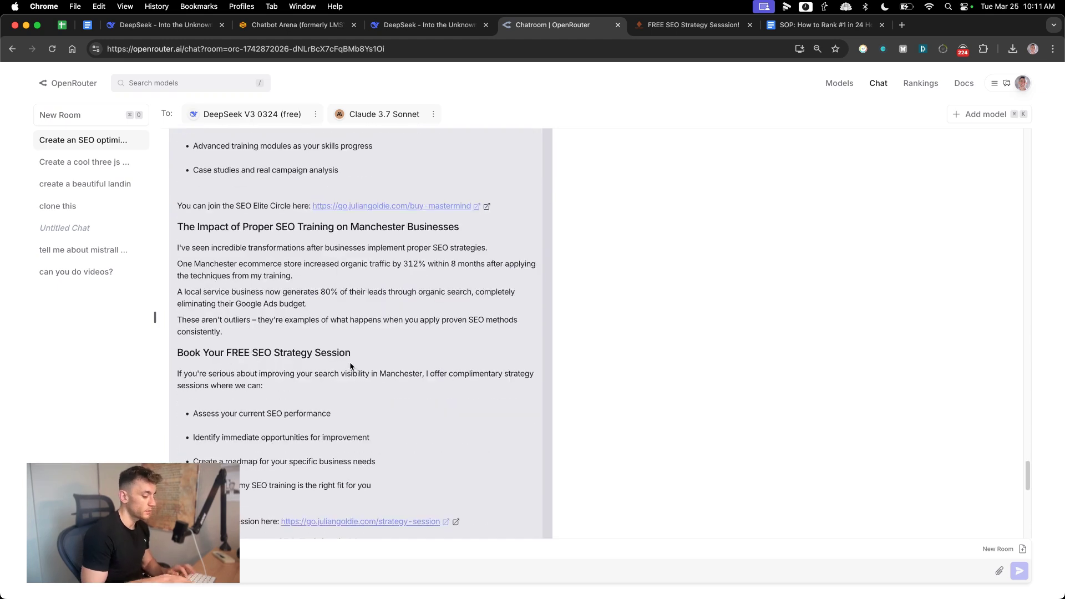
key("cmd+t")
type("zerogpt")
key("Return")
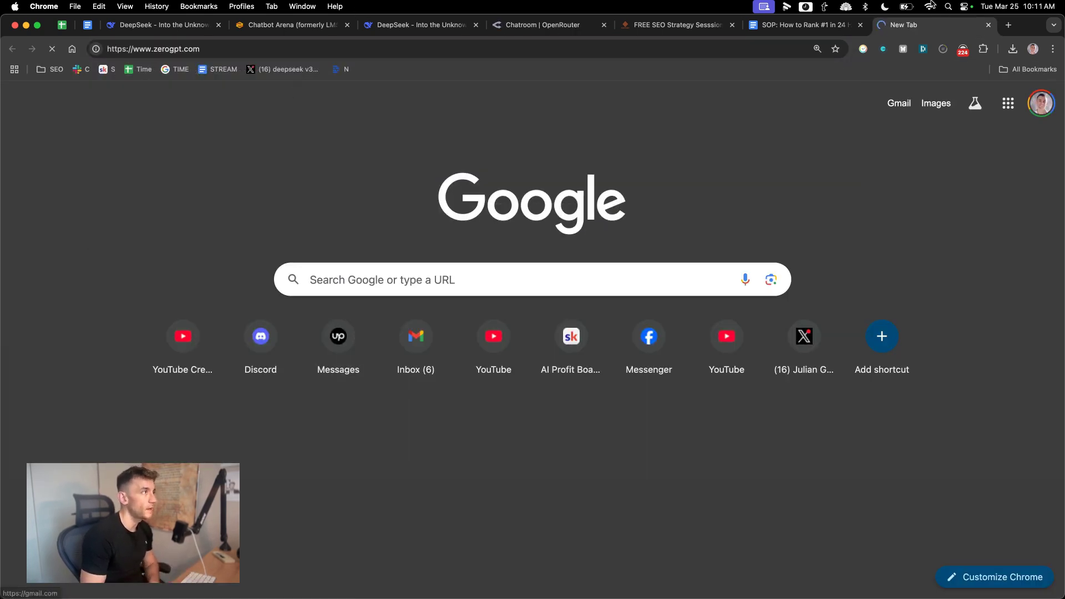
left_click_drag(908, 27, 657, 29)
Step: Return to the OpenRouter chat, enlarge the page to 110% and copy DeepSeek's full article from title to sign-off
left_click(531, 27)
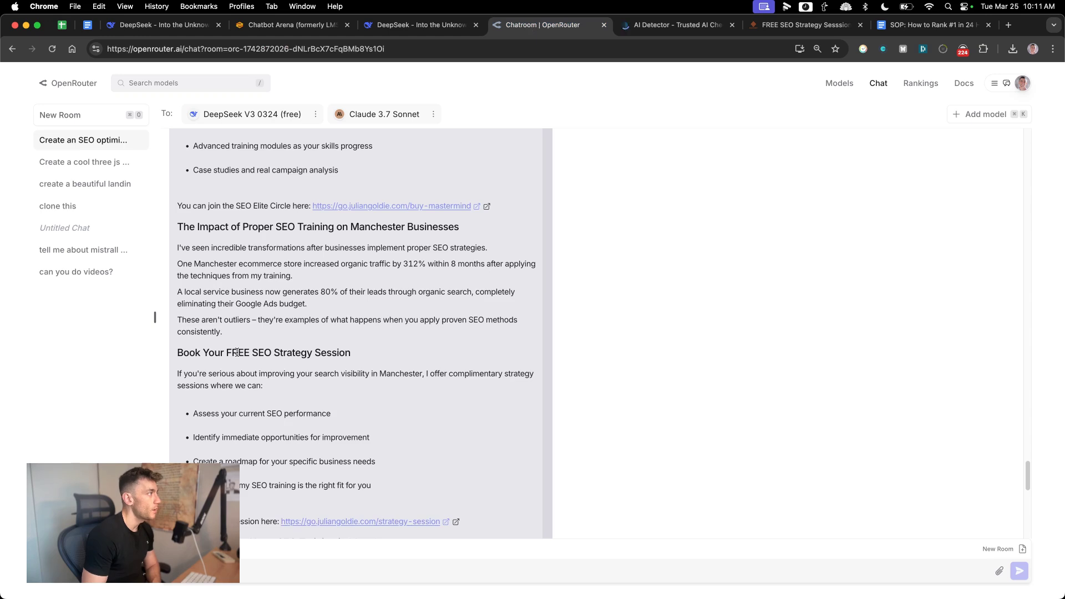
scroll(275, 254, "up", 15)
scroll(292, 350, "down", 20)
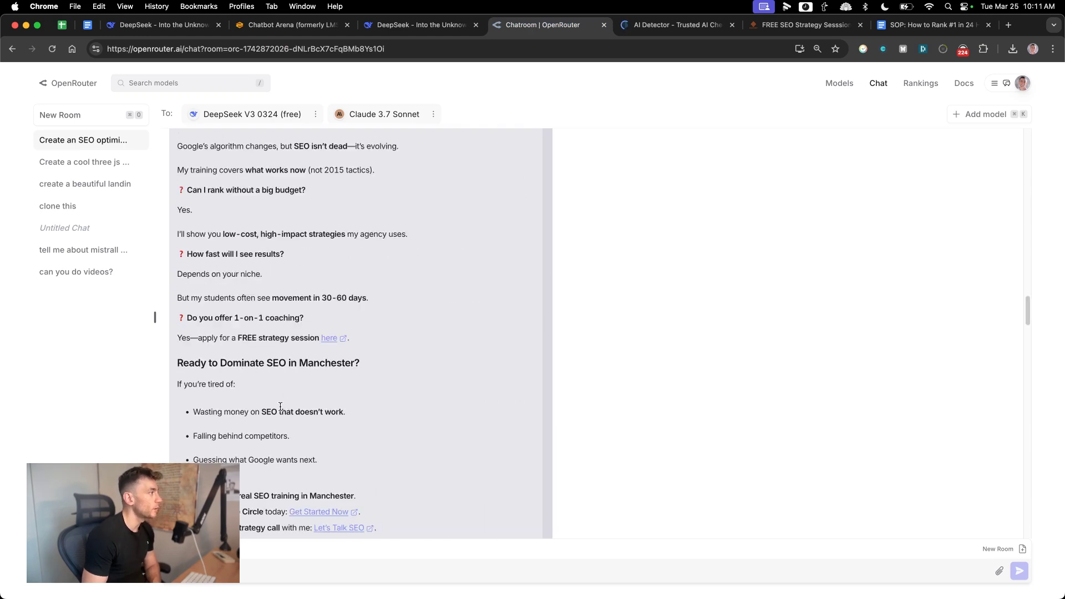
scroll(261, 417, "up", 10)
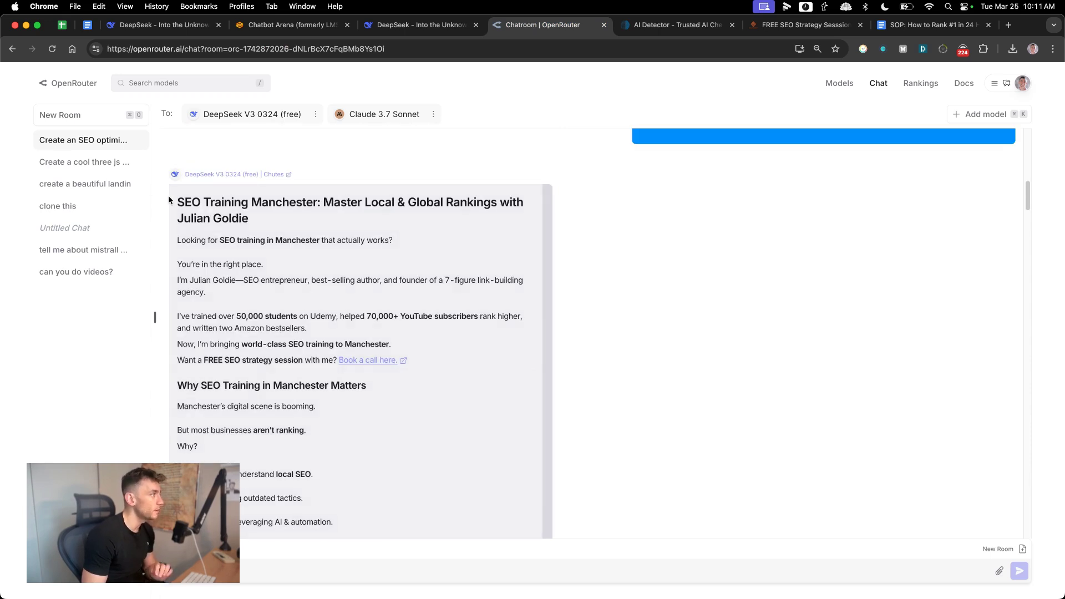
key("super+equal")
key("super+equal")
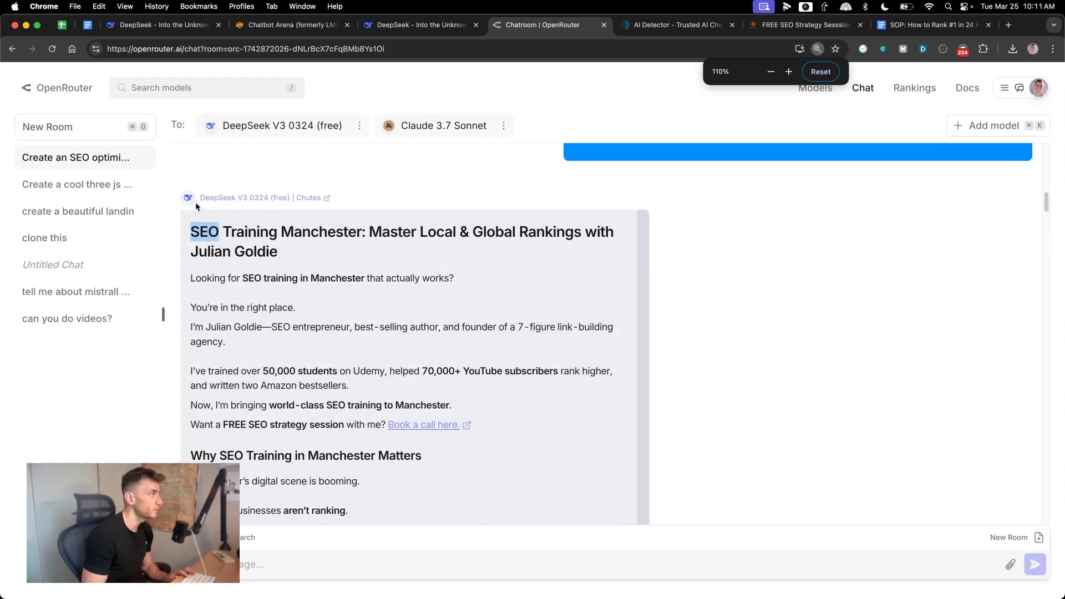
scroll(417, 366, "down", 10)
scroll(418, 366, "down", 15)
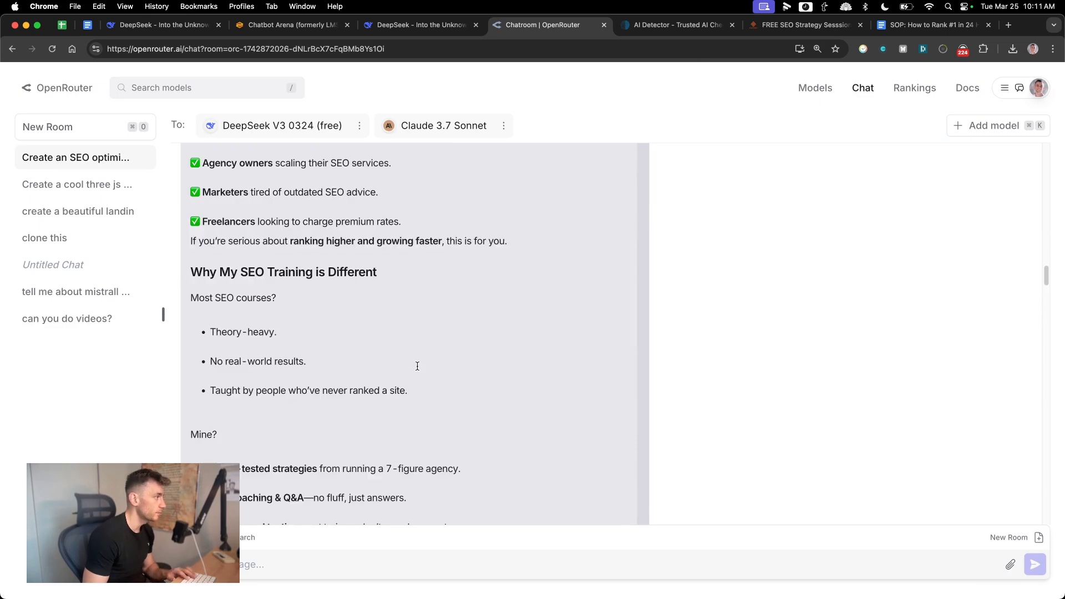
scroll(392, 373, "down", 6)
left_click(408, 280, "shift")
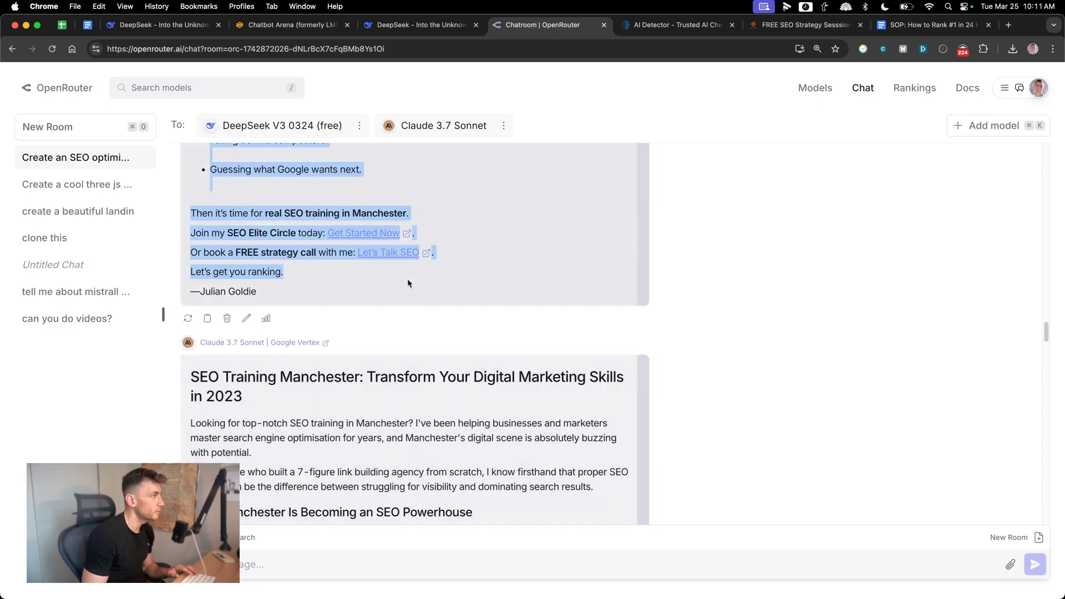
left_click(394, 305, "shift")
Step: Switch to ZeroGPT, paste DeepSeek's article, run the AI text detection and examine the verdict and AI percentage
left_click(627, 30)
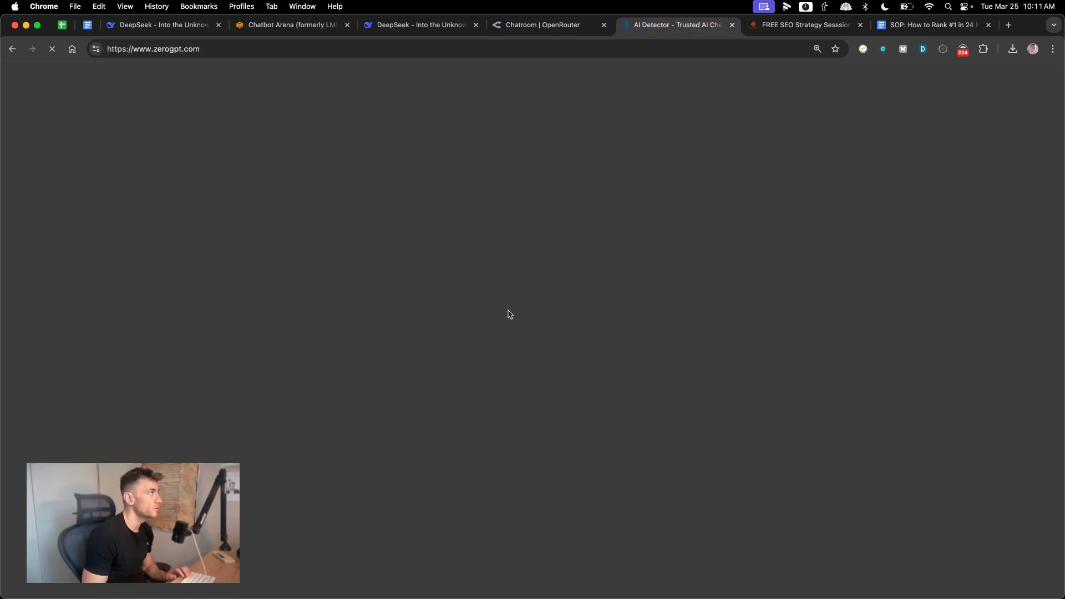
key("super+v")
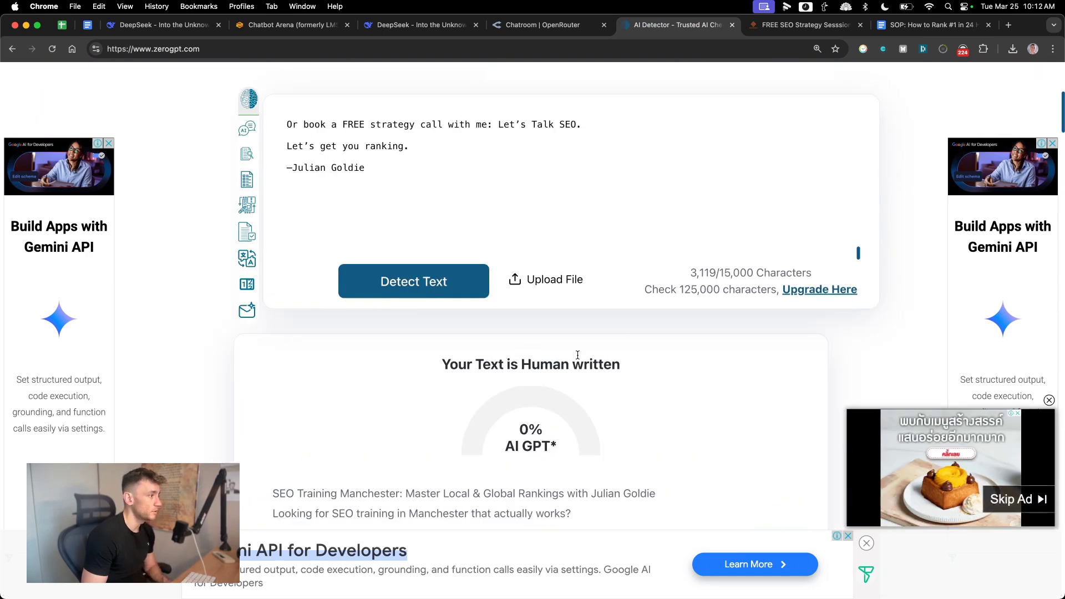
scroll(457, 372, "down", 5)
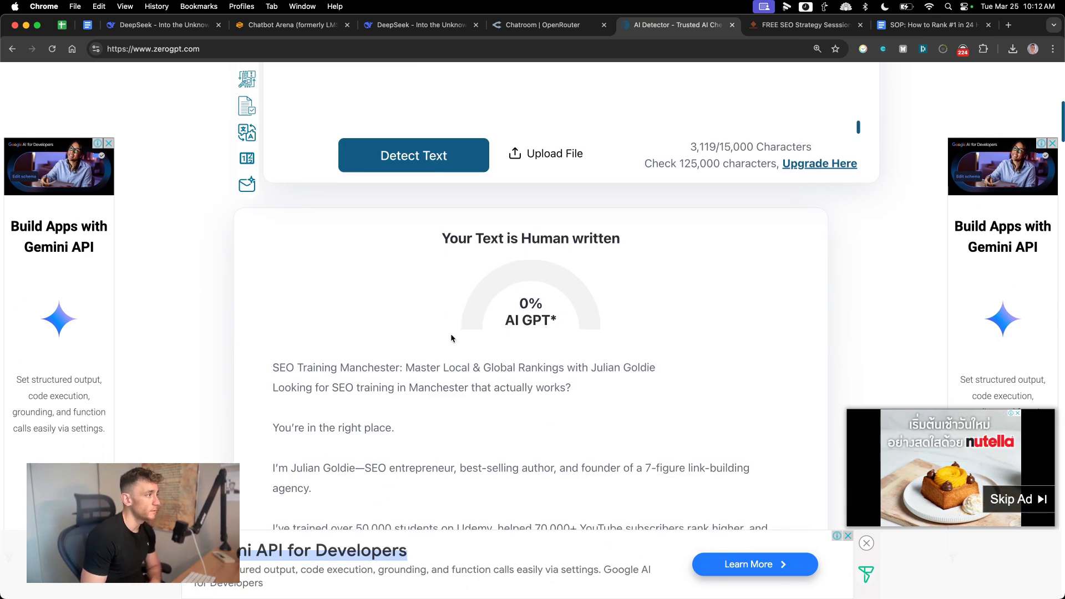
scroll(452, 338, "down", 5)
left_click_drag(413, 112, 628, 123)
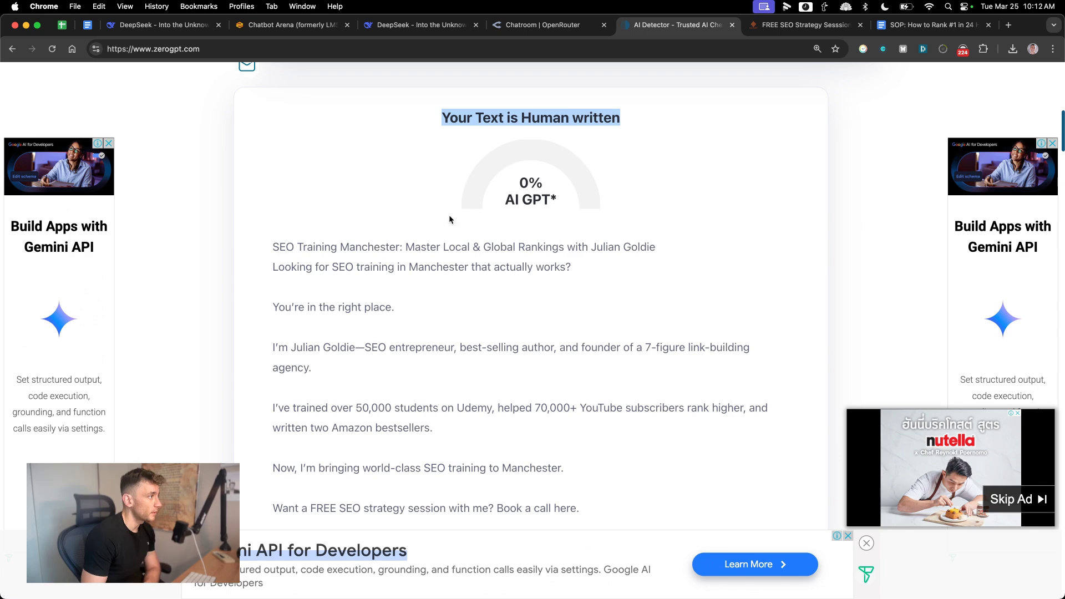
left_click_drag(478, 183, 592, 104)
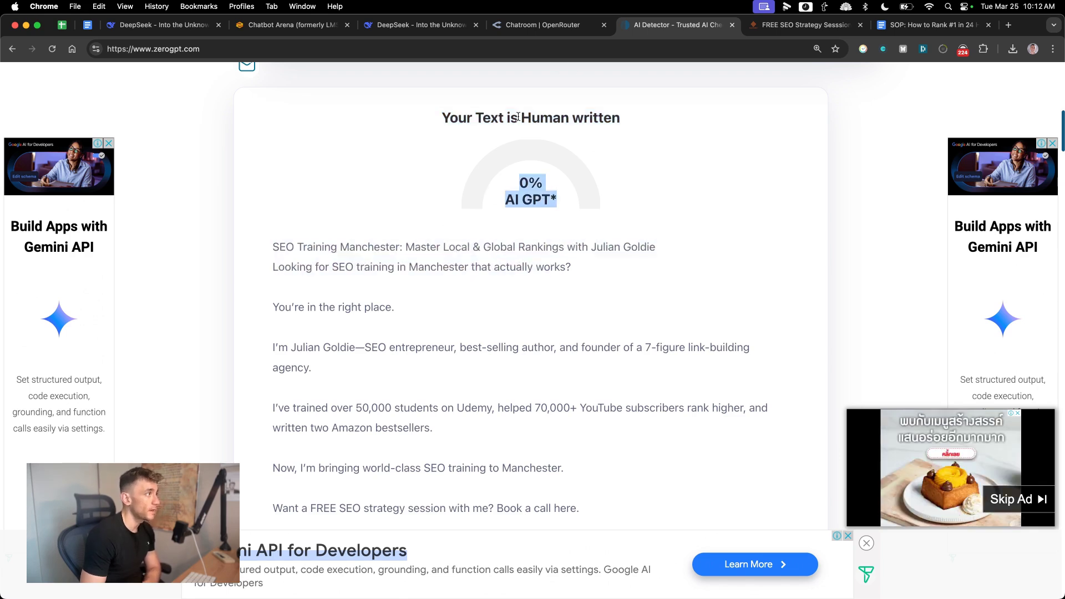
left_click_drag(435, 119, 655, 123)
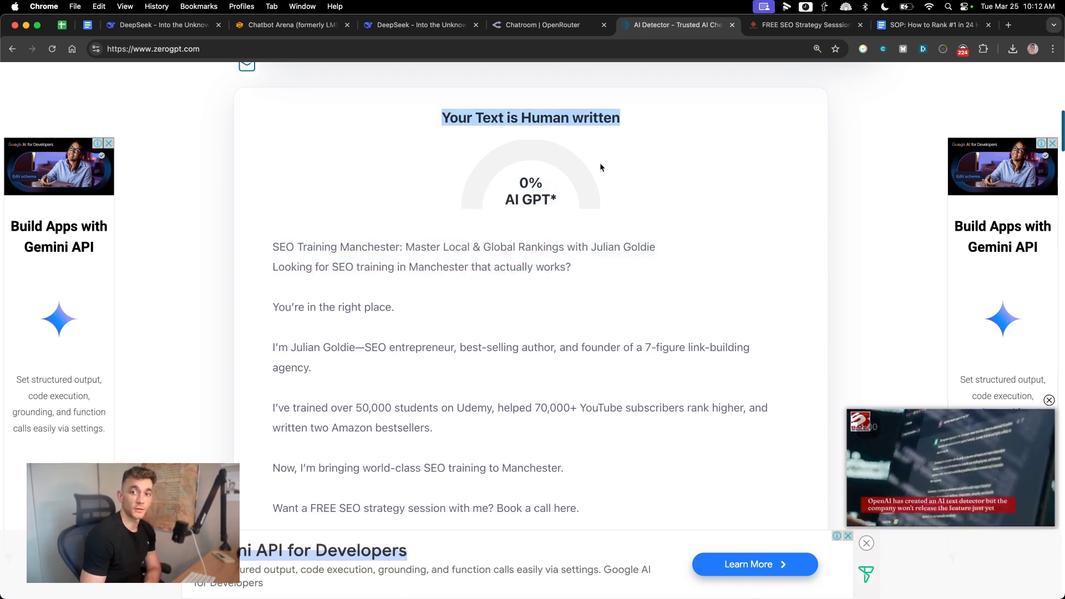
Step: Return to the OpenRouter chat and copy Claude 3.7 Sonnet's full article from its title to the closing paragraph
left_click(375, 335)
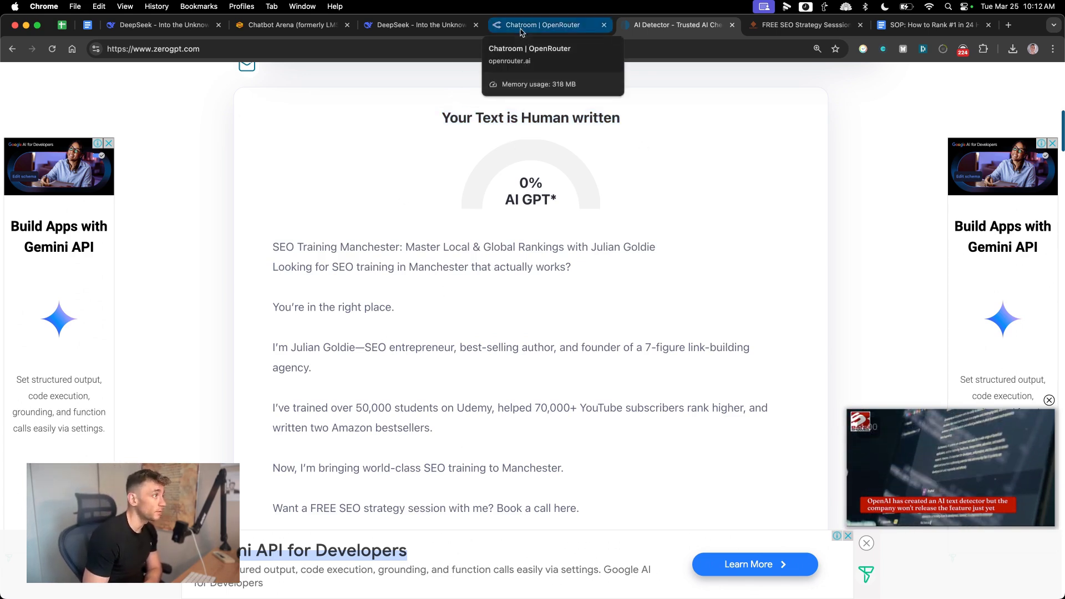
left_click(413, 28)
left_click(515, 23)
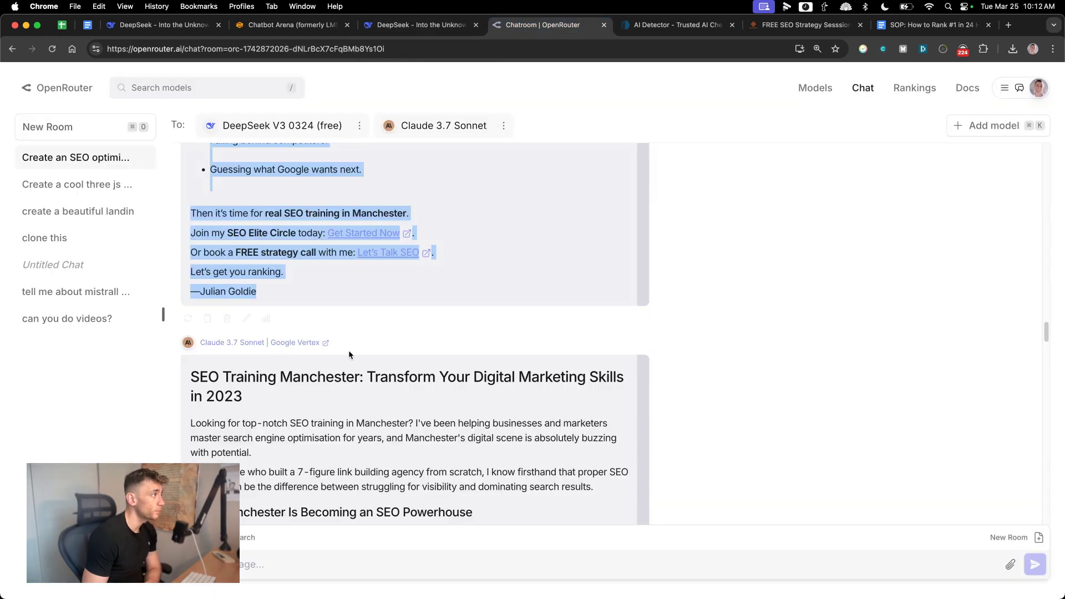
left_click_drag(219, 384, 644, 585)
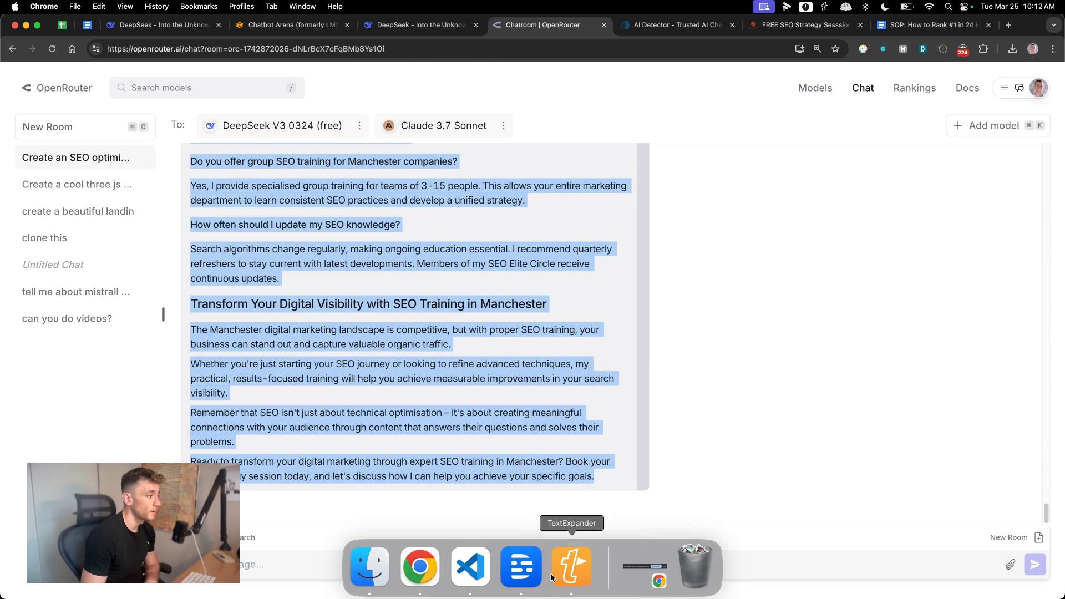
right_click(470, 565)
left_click(477, 519)
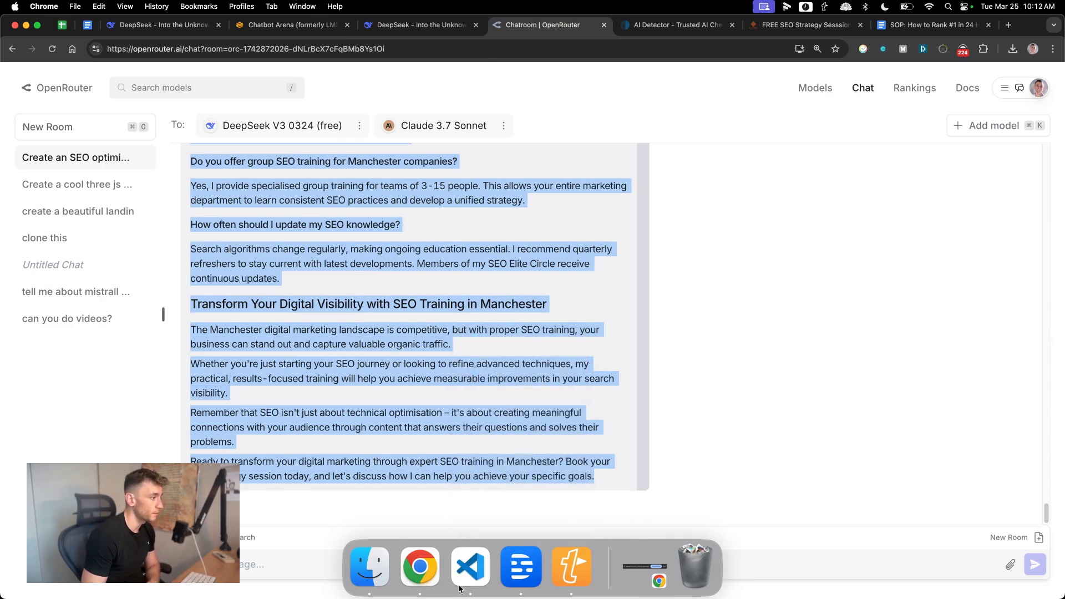
Step: Switch to ZeroGPT, dismiss the ad, replace DeepSeek's article with Claude's and run the AI text detection on it
key("ctrl+Tab")
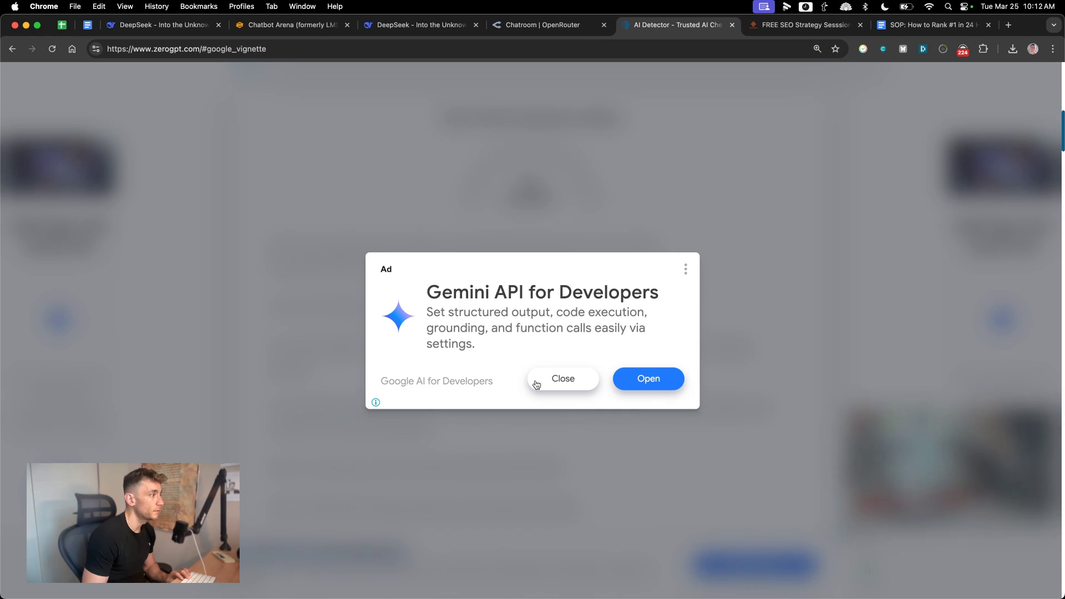
left_click(554, 380)
scroll(530, 277, "up", 7)
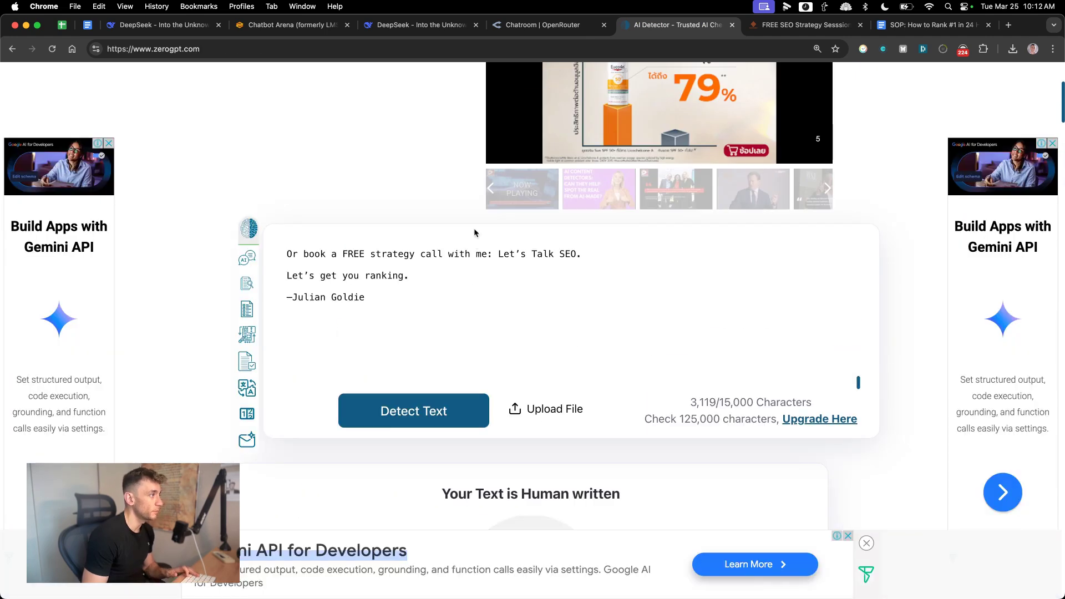
left_click(464, 326)
key("super+a")
key("super+v")
key("super+v")
left_click(443, 417)
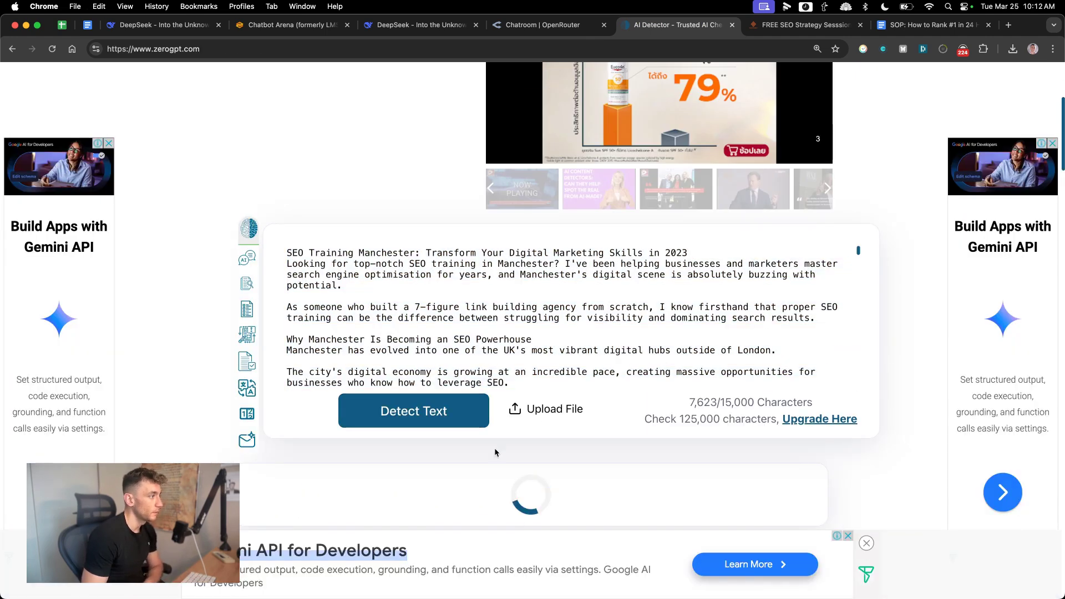
scroll(499, 444, "down", 5)
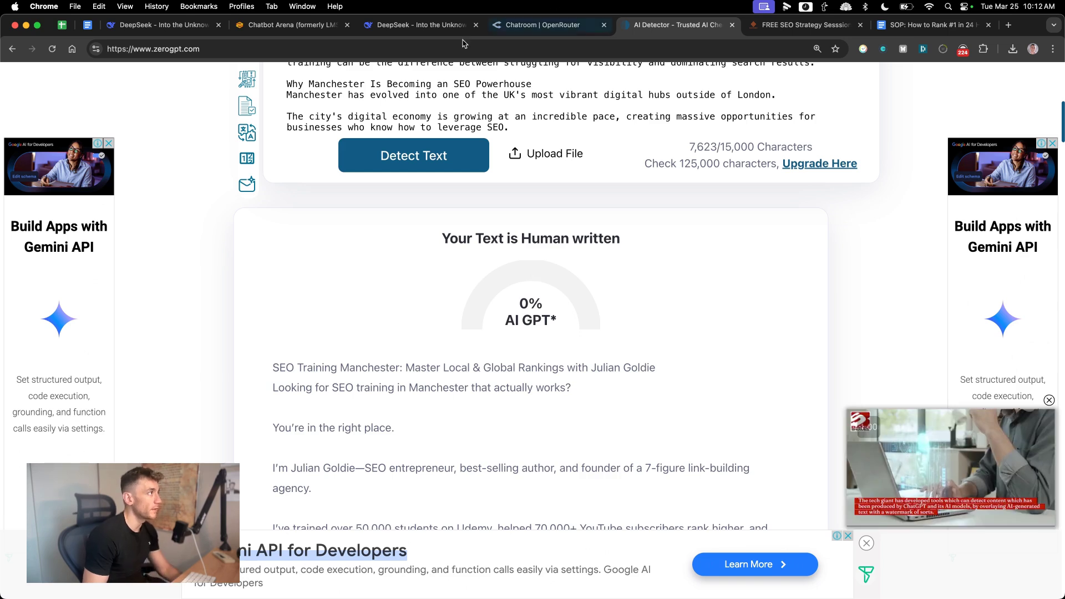
left_click(424, 28)
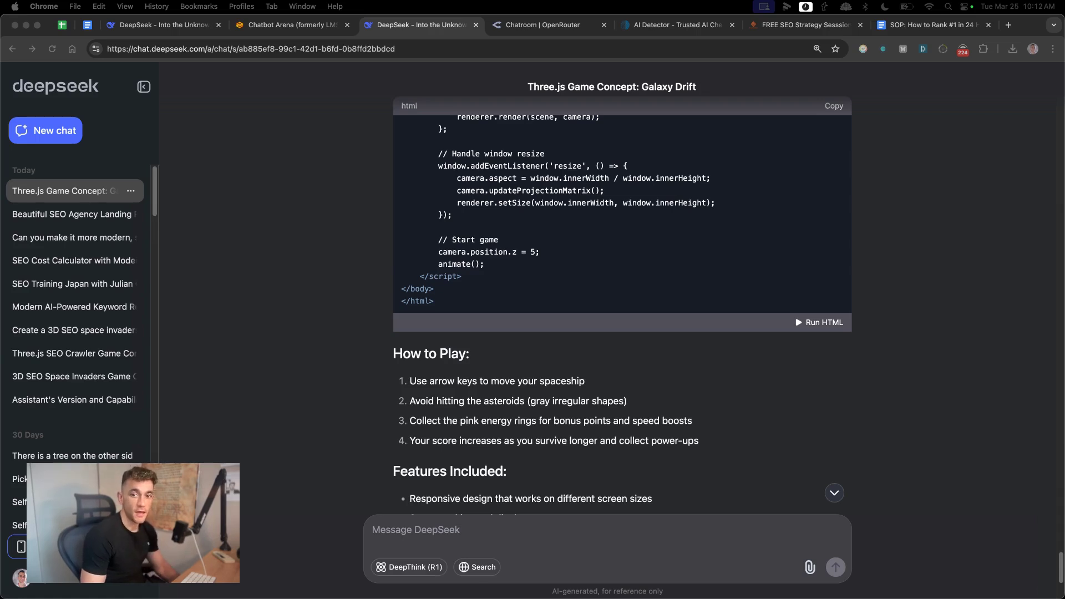
left_click(294, 25)
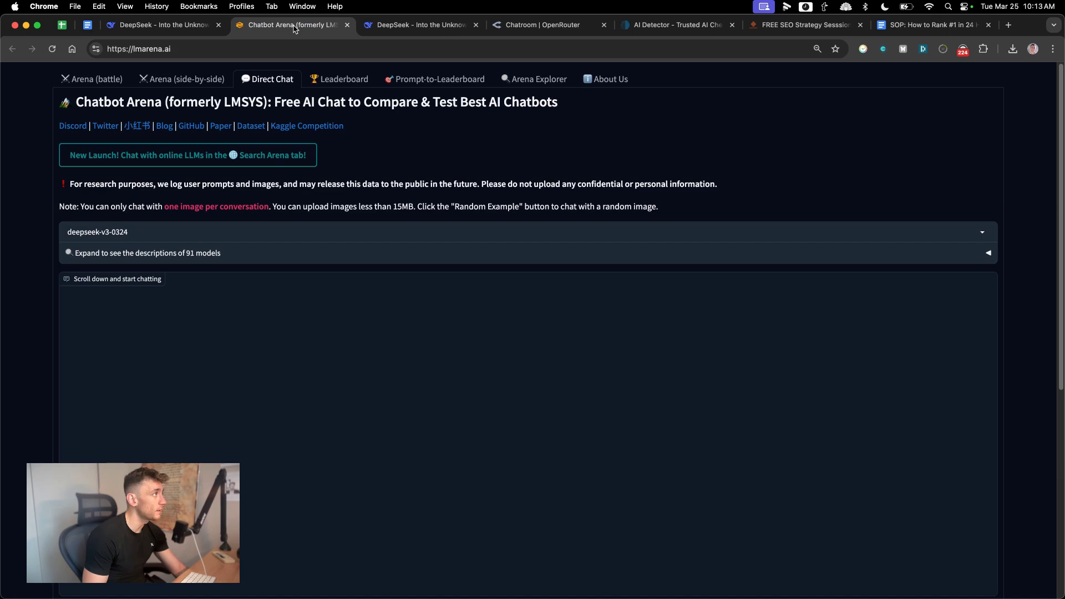
scroll(577, 321, "down", 10)
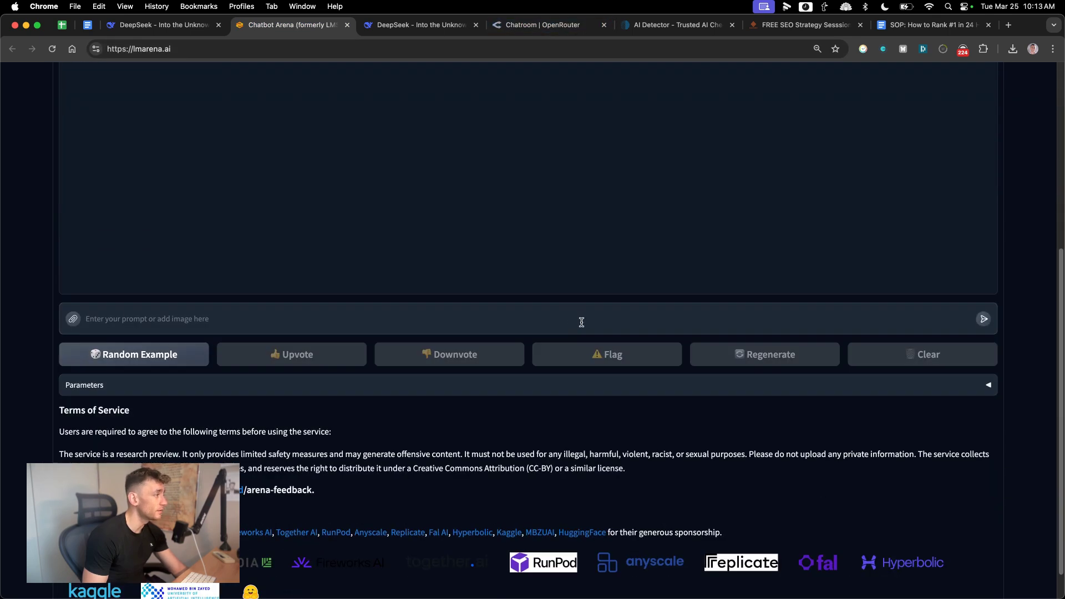
scroll(579, 311, "up", 10)
left_click(546, 26)
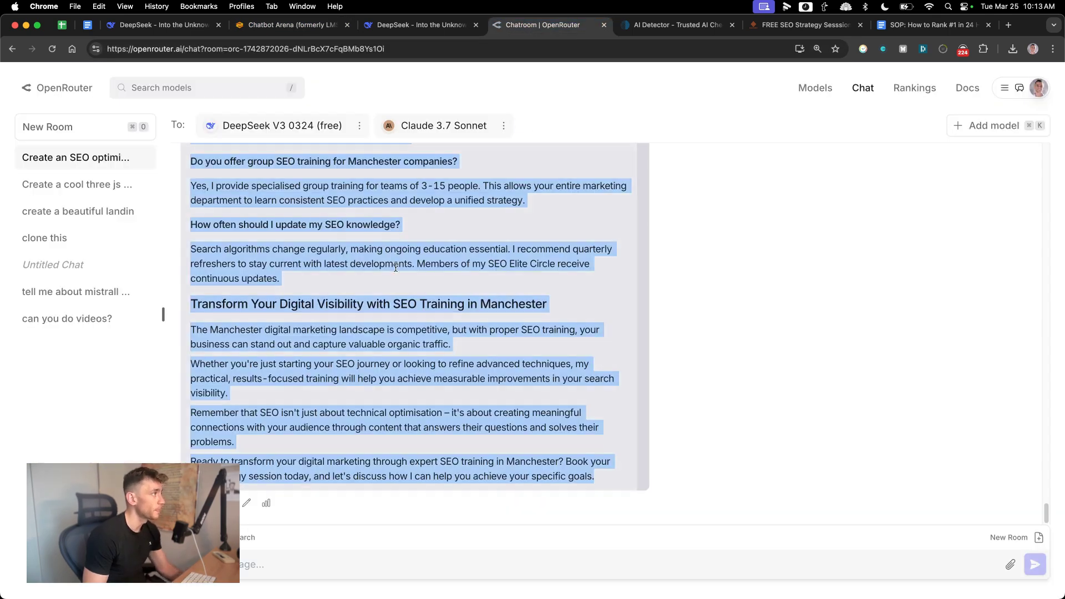
Step: Load claude.ai in the browser tab that holds the ZeroGPT page
left_click(678, 26)
key("super+l")
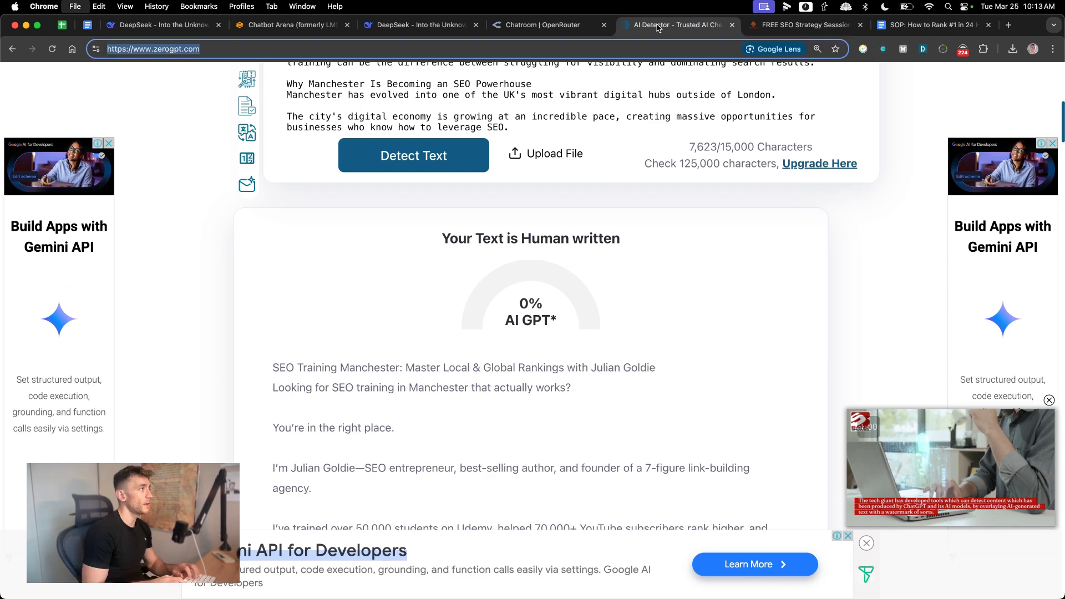
type("claude")
key("Down")
key("Return")
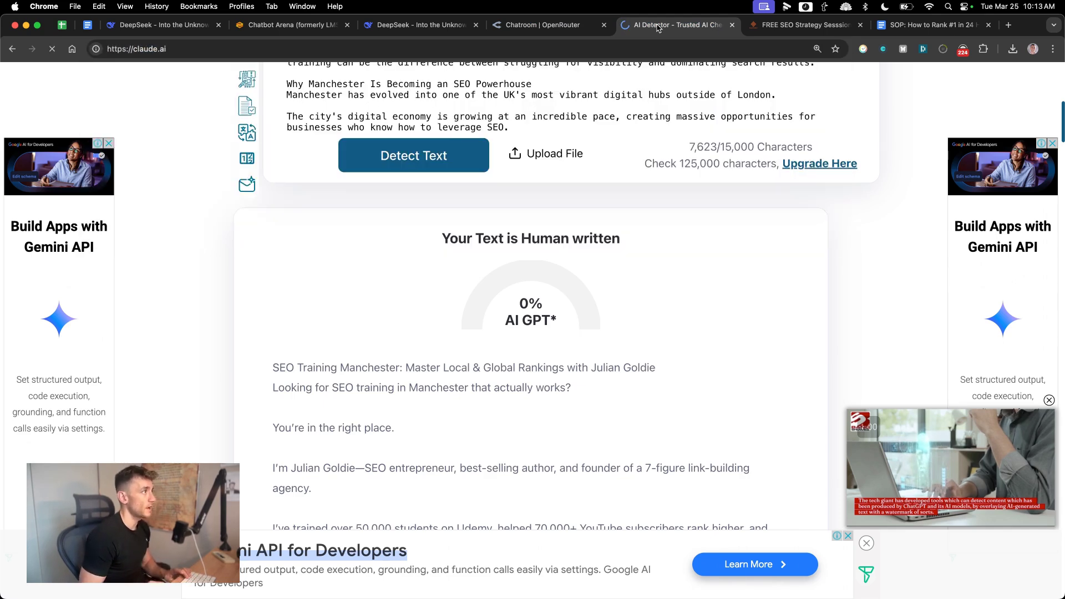
Step: Start a new OpenRouter room with Claude 3.7 Sonnet removed, leaving only DeepSeek V3 0324 (free), and close the spare DeepSeek chat tab
left_click(544, 25)
left_click(95, 126)
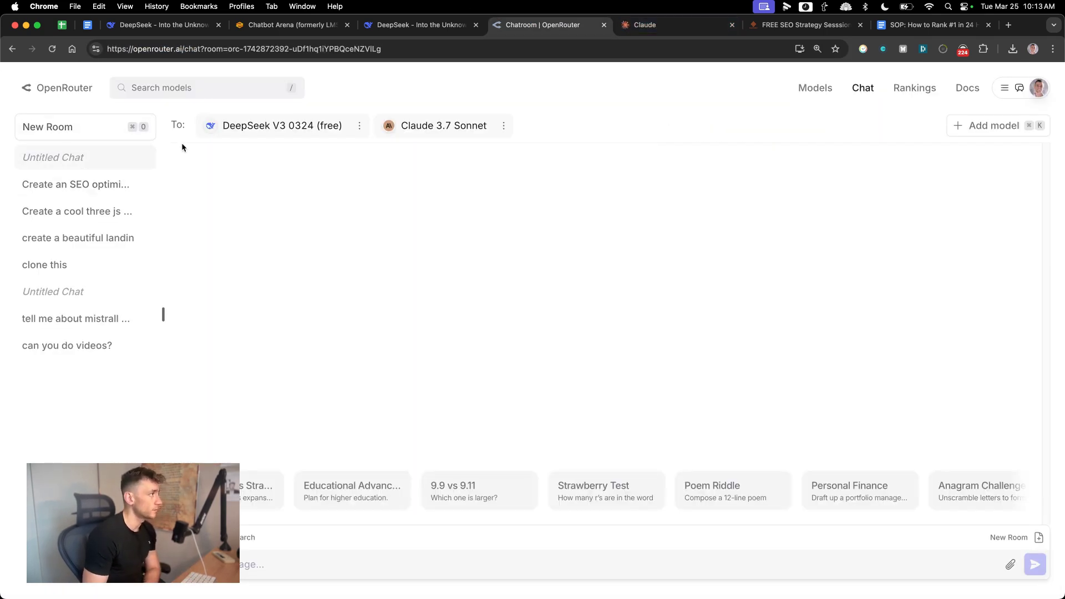
left_click(525, 126)
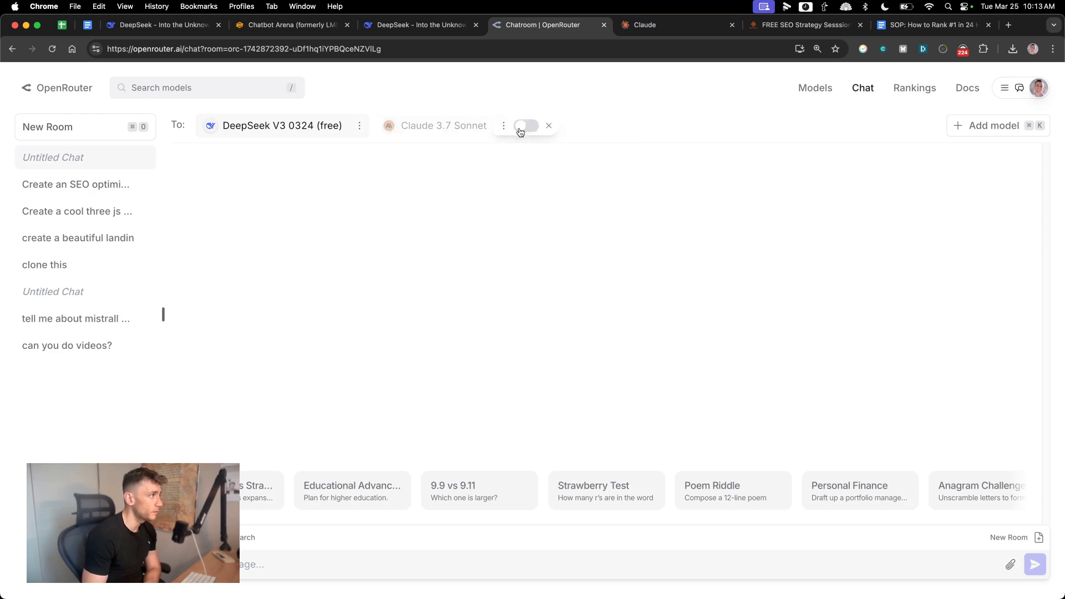
left_click(549, 127)
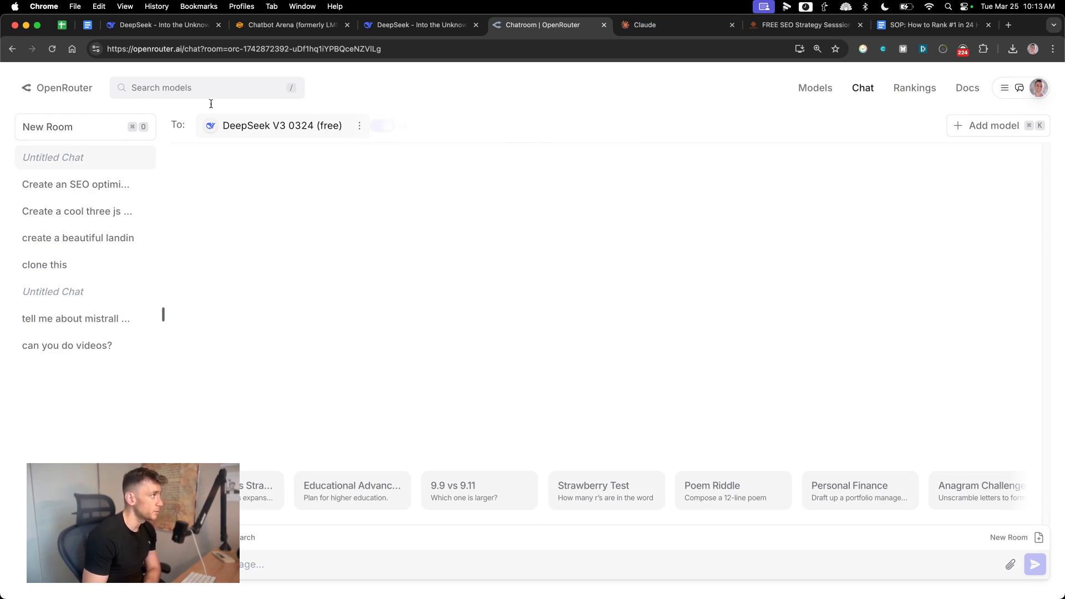
left_click(668, 26)
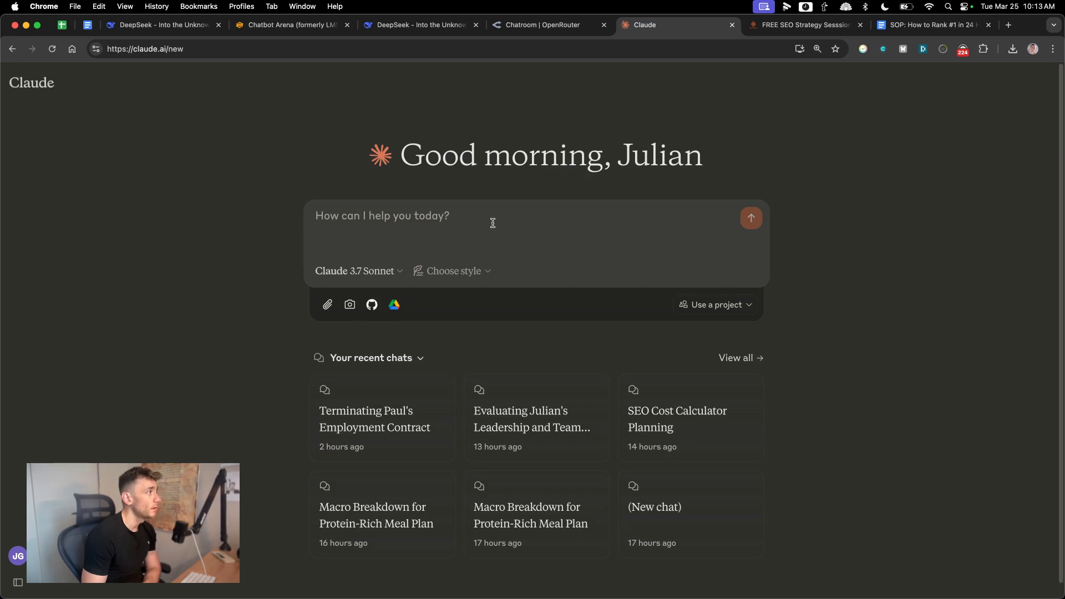
left_click(517, 28)
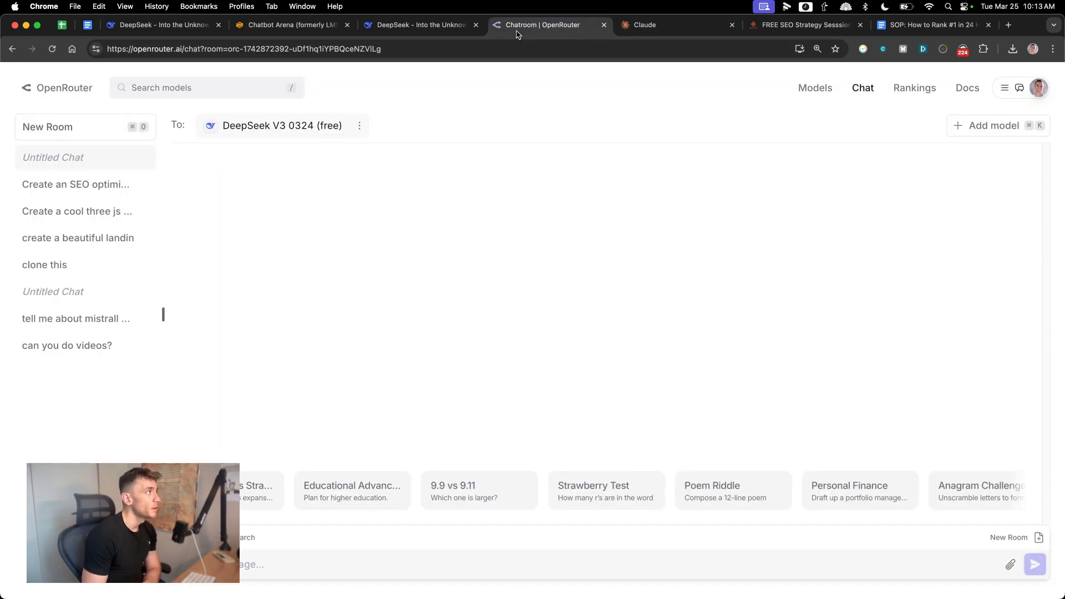
middle_click(417, 19)
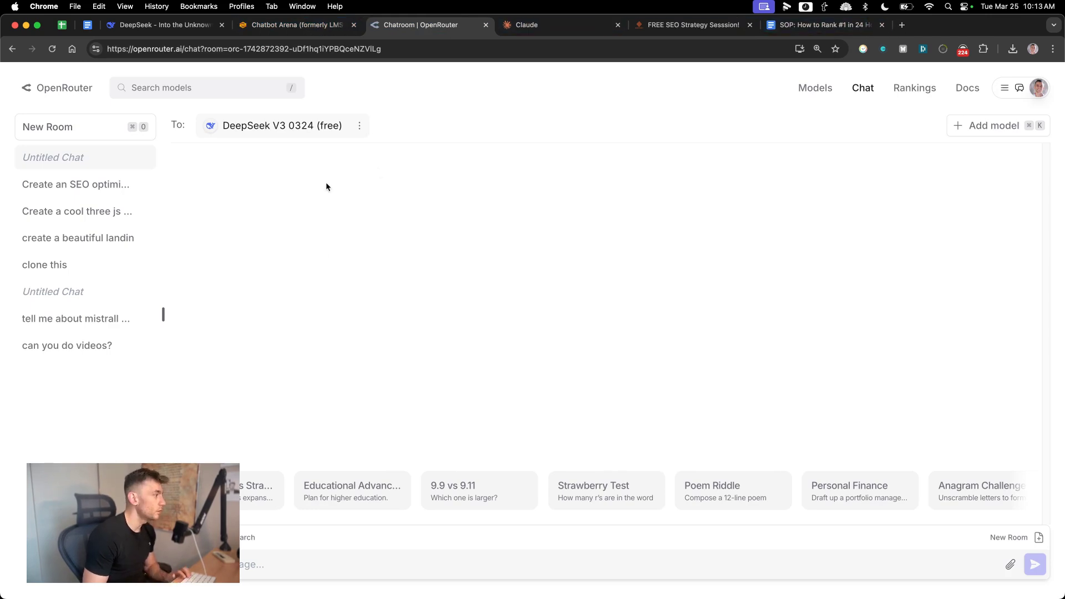
Step: Enter the riddle "There is a tree on the other side of a river in winter. How can I pick an apple?" in a new Claude 3.7 Sonnet chat
left_click(588, 25)
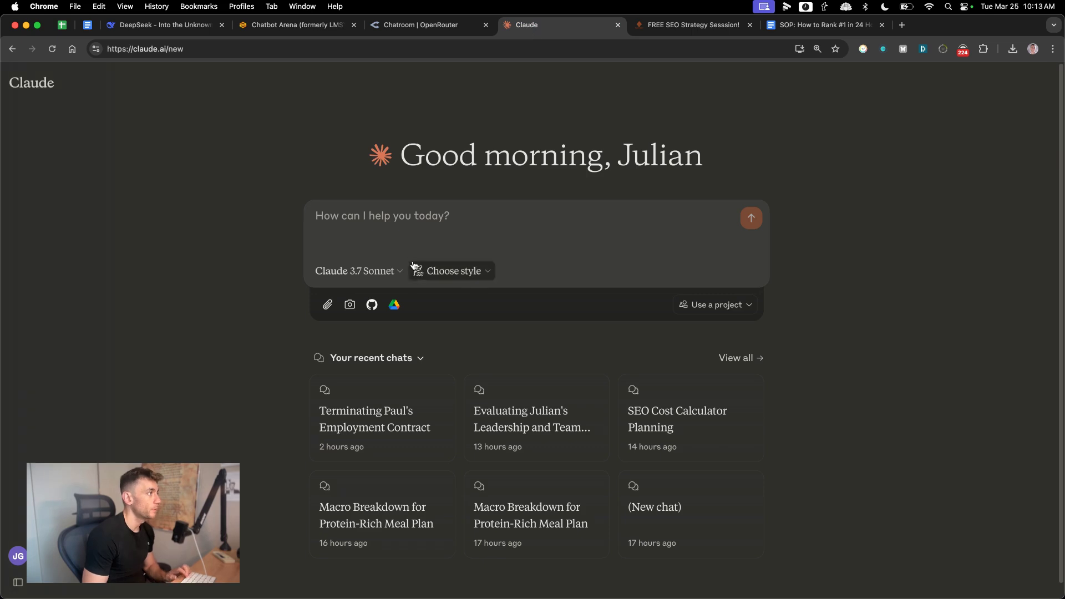
type("There is a tree on the other side of a river in winter. How can I pick an apple")
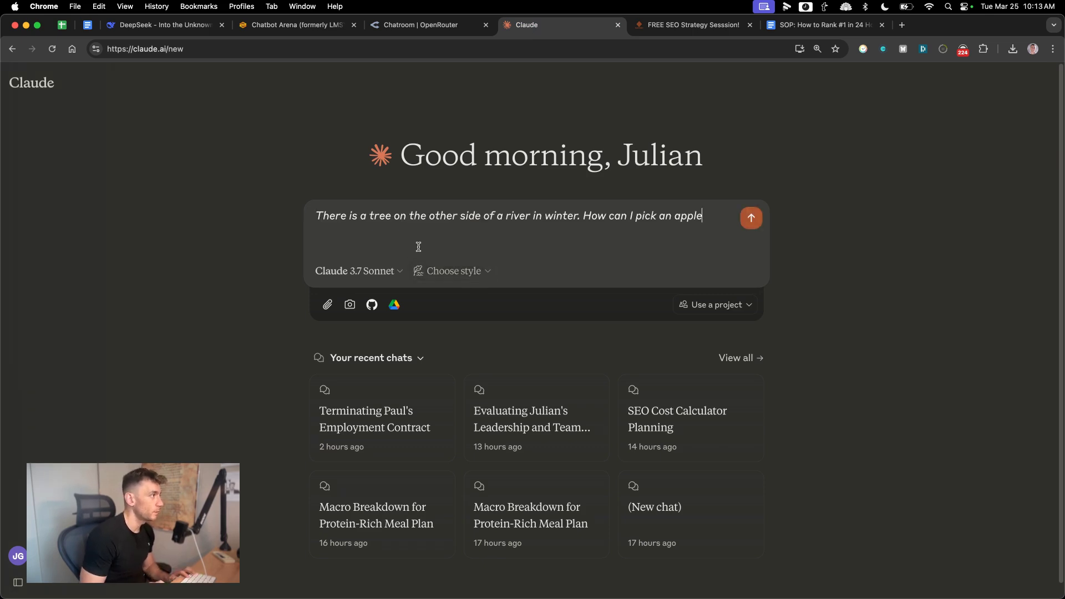
key("super+a")
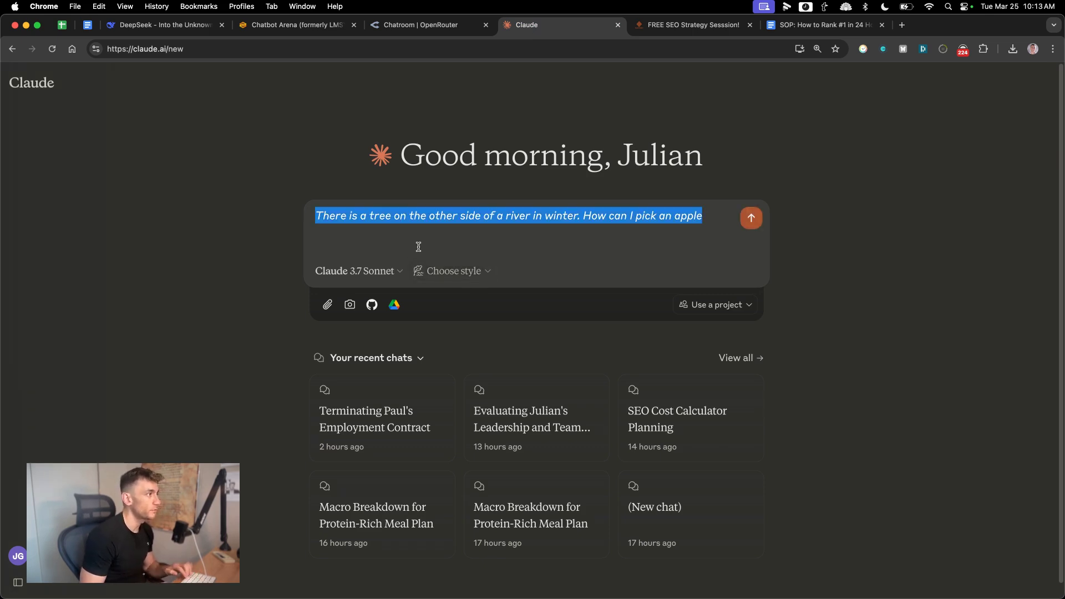
type("There is a tree on the other side of a river in winter. How can I pick an apple")
key("super+a")
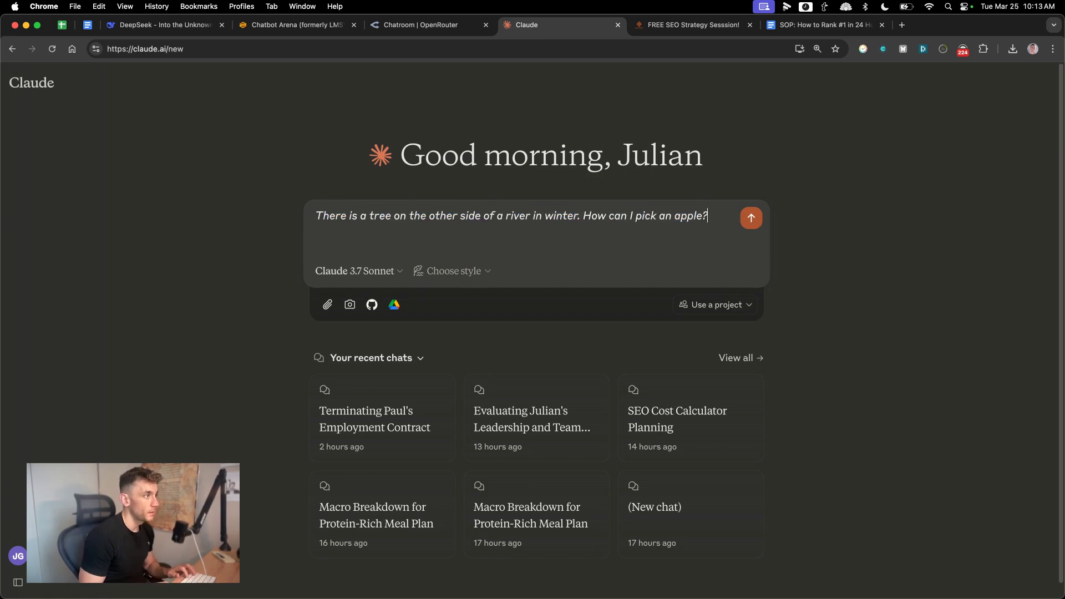
Step: Submit the same apple-picking riddle to DeepSeek V3 0324 (free) in the new OpenRouter room
key("super+alt+Left")
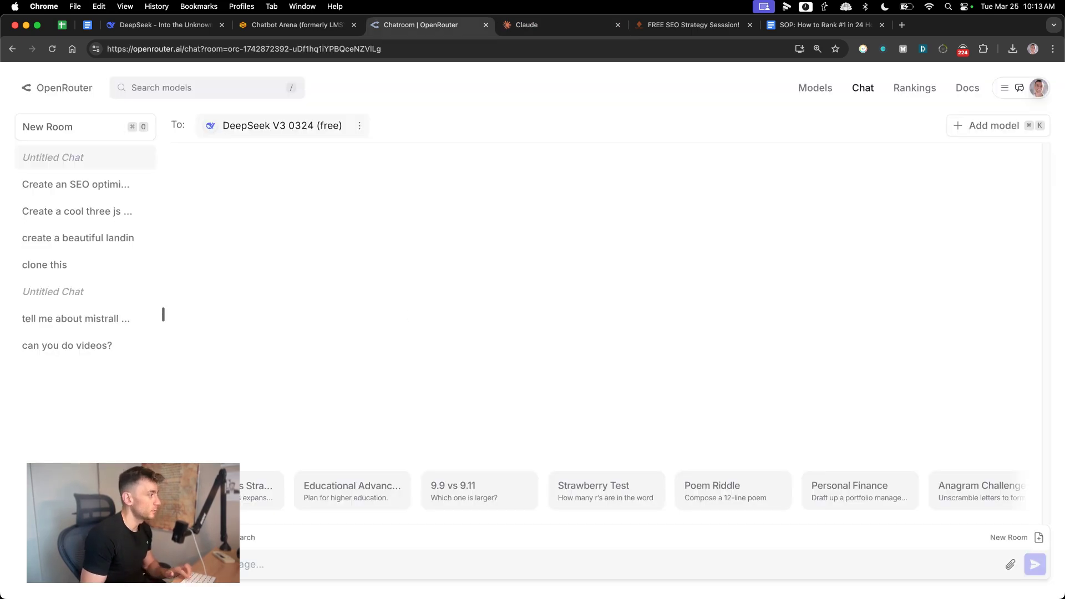
type("There is a tree on the other side of a river in winter. How can I pick an apple?")
key("Return")
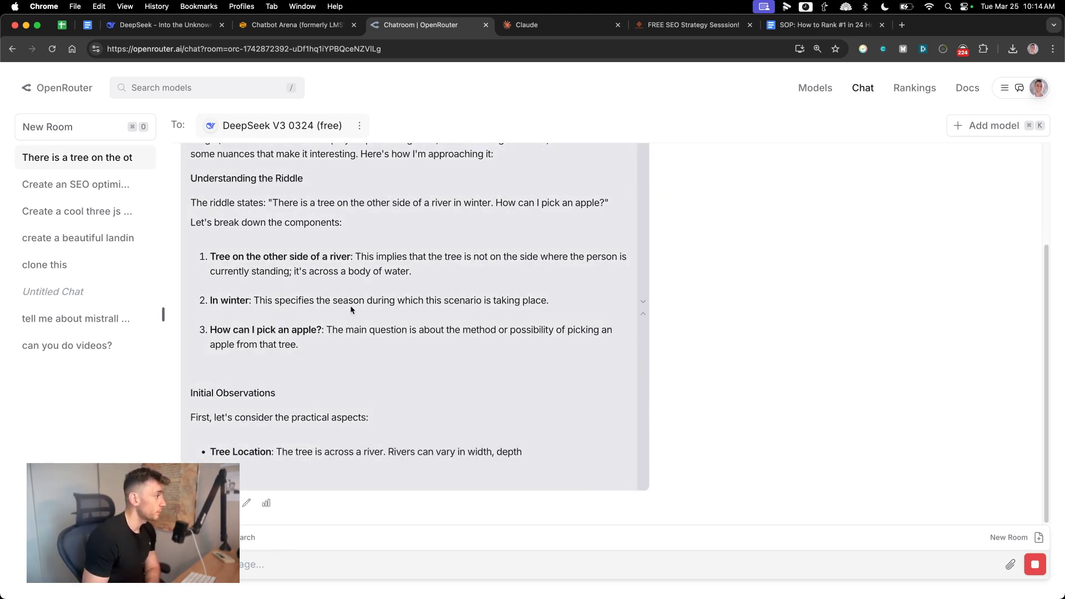
Step: Compare DeepSeek's reasoning on the riddle in OpenRouter with Claude's answer, going back and forth between the two chats
scroll(449, 396, "up", 1)
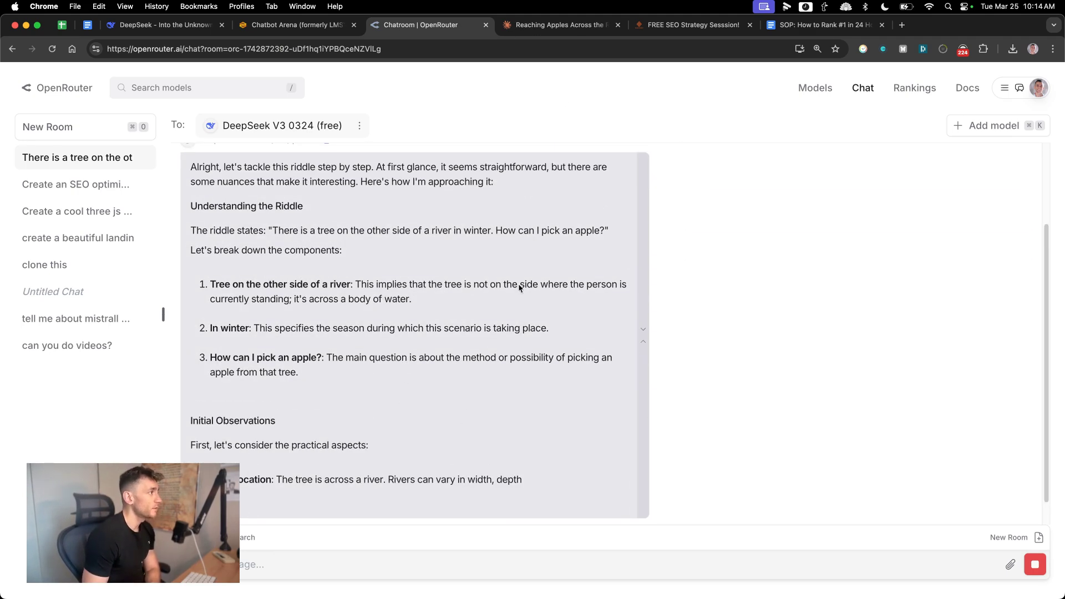
left_click(560, 25)
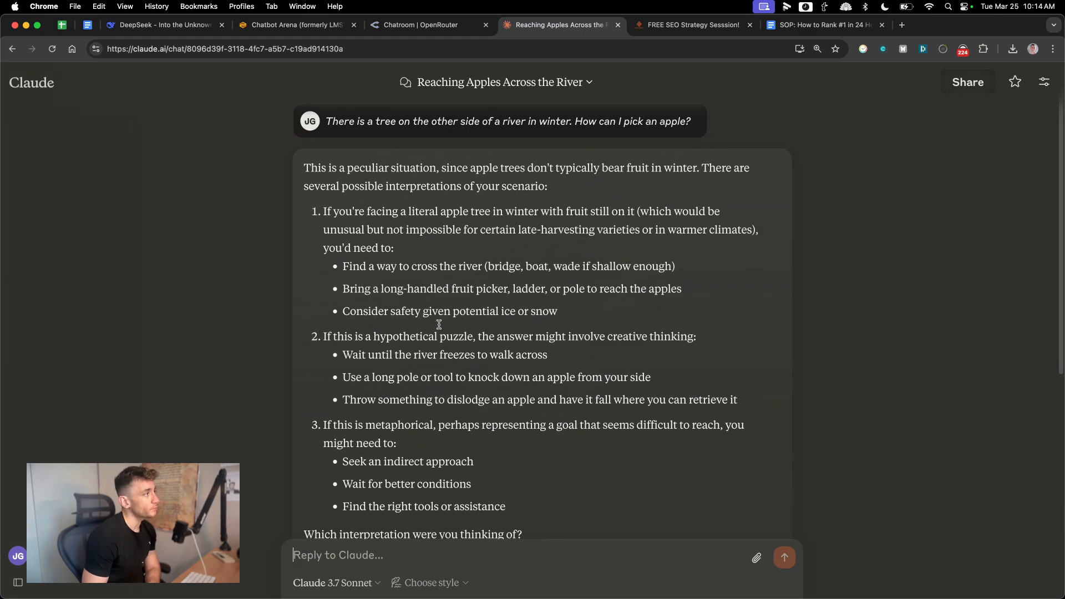
left_click(441, 27)
scroll(497, 345, "down", 1)
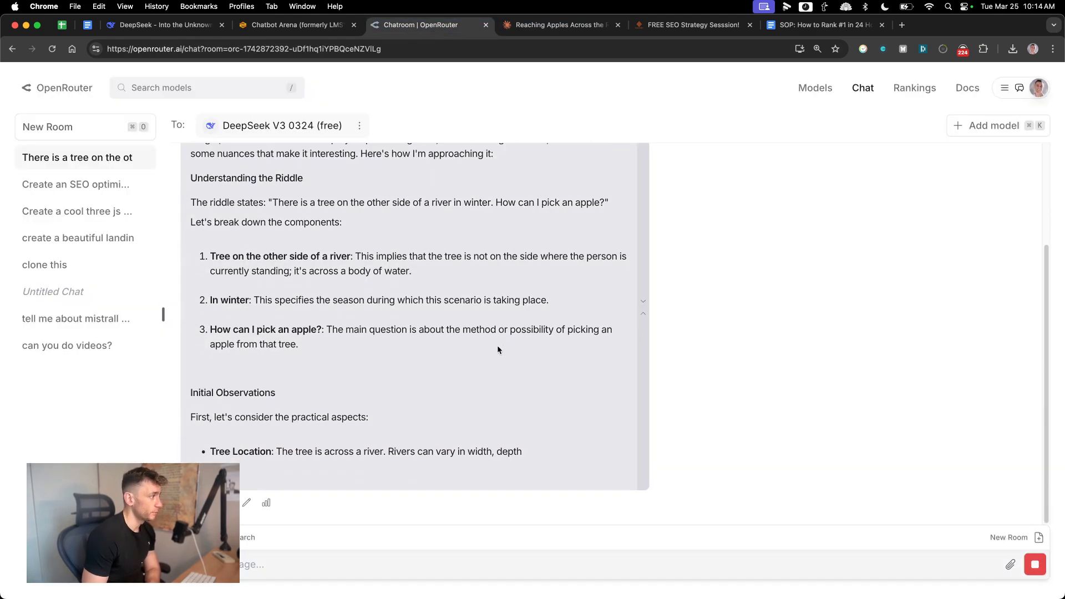
scroll(506, 281, "up", 1)
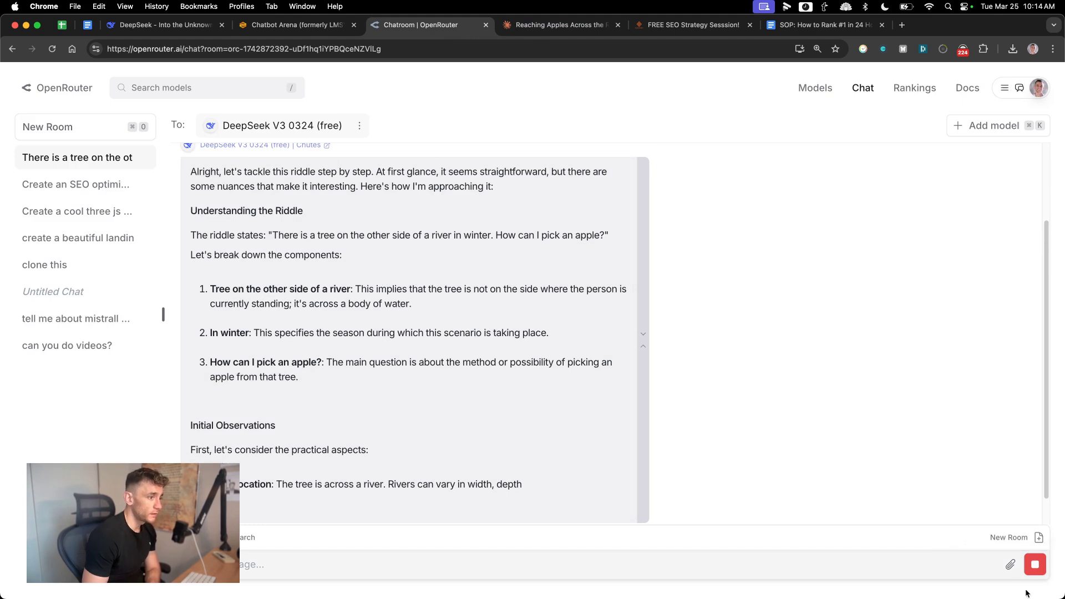
scroll(598, 424, "up", 3)
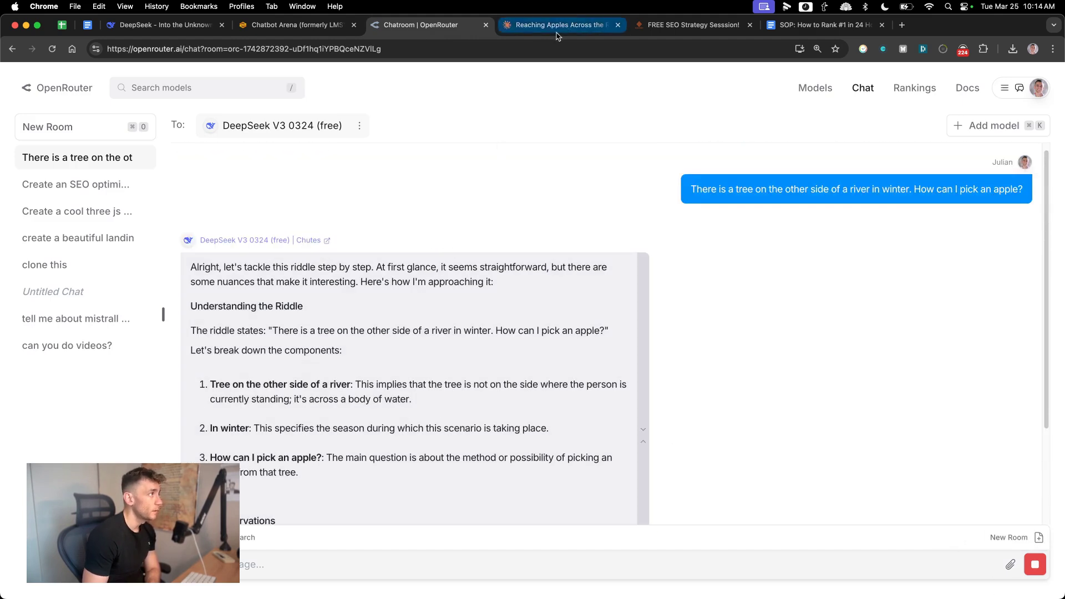
left_click(561, 25)
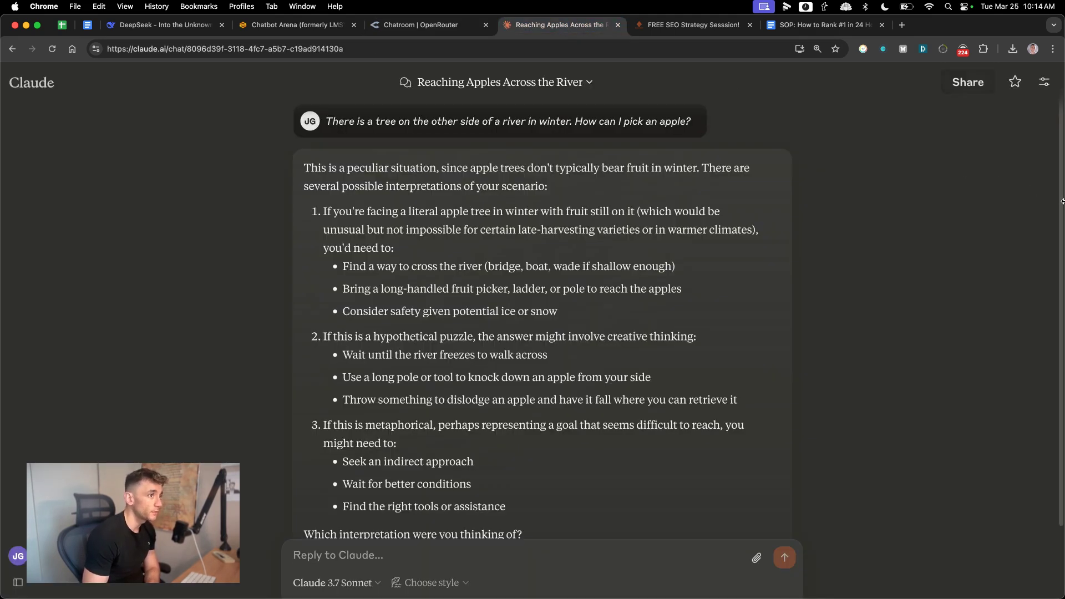
Step: Narrow the browser window and split the Claude chat into its own window beside the OpenRouter chat, moving the OpenRouter tab to the end
left_click_drag(1063, 201, 479, 255)
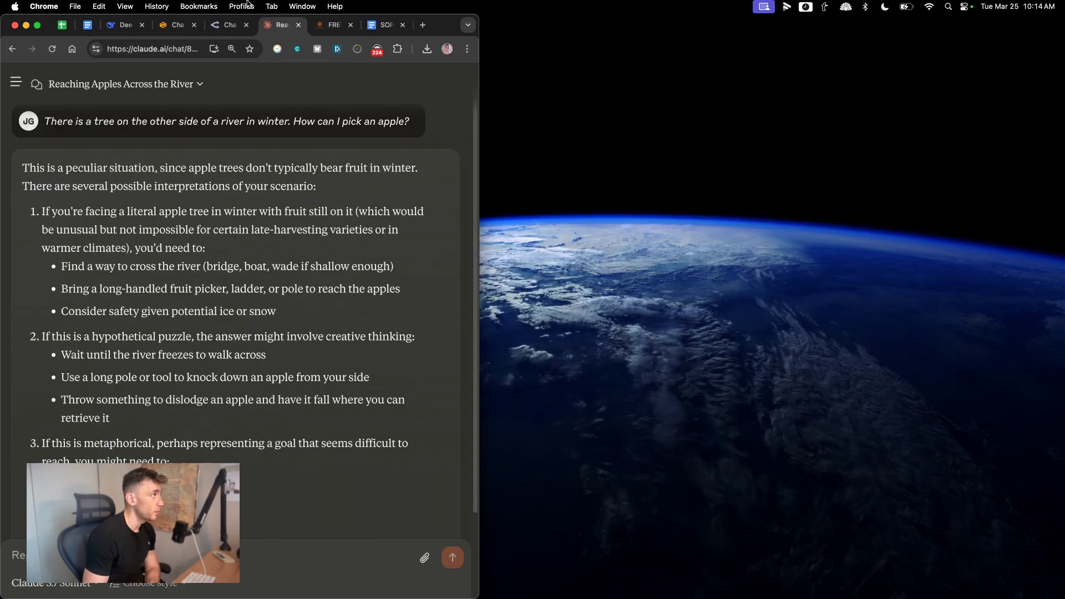
left_click_drag(275, 33, 680, 37)
left_click(250, 25)
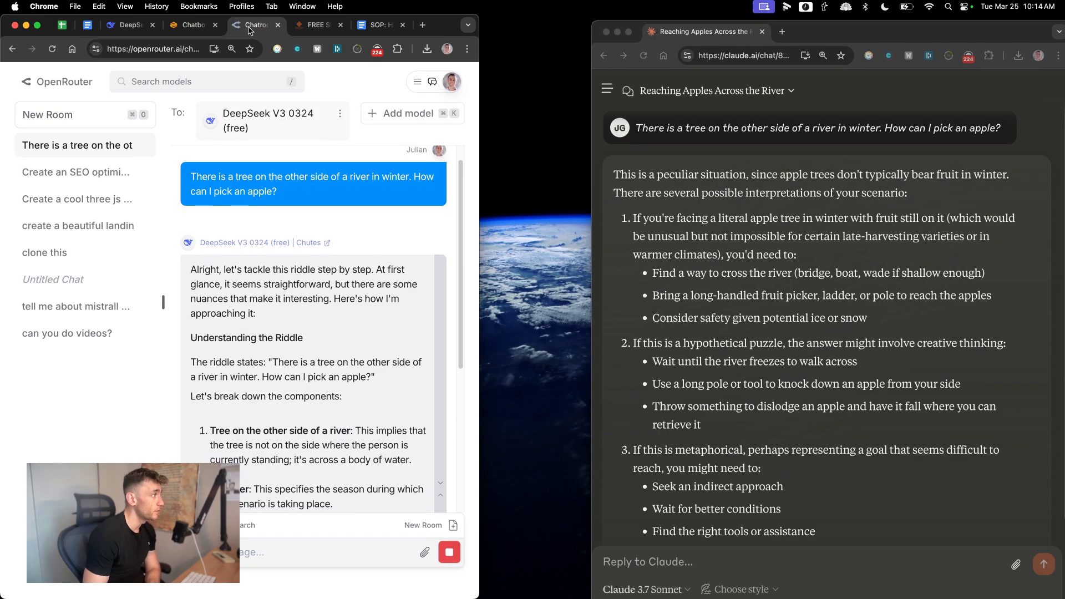
left_click_drag(249, 31, 376, 26)
scroll(410, 384, "down", 5)
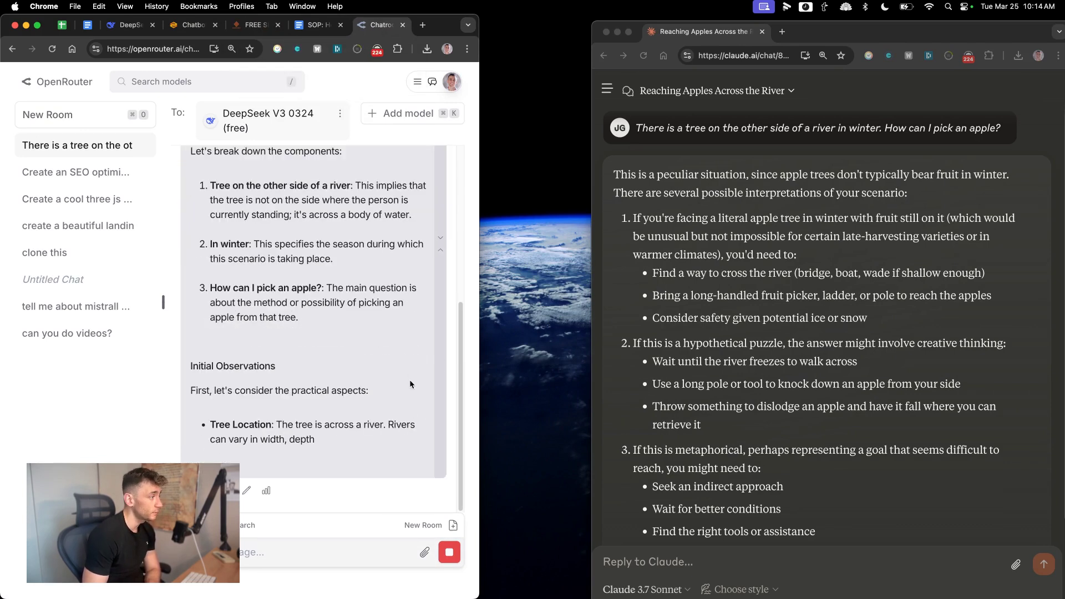
Step: Submit the apple-picking riddle in a new chat on DeepSeek's own site, with its tab moved beside the OpenRouter tab
scroll(361, 455, "up", 5)
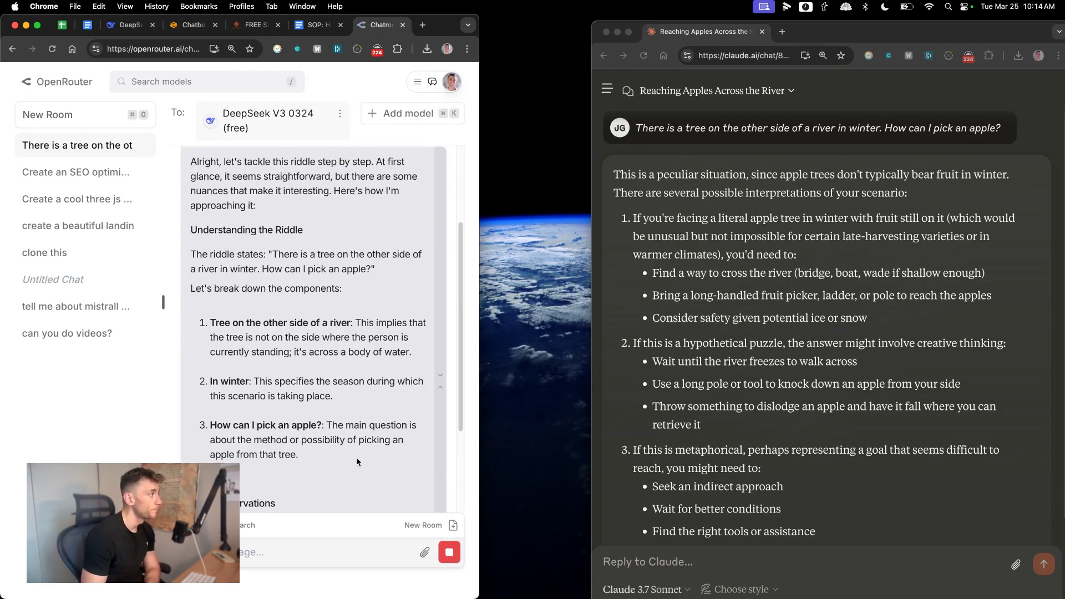
scroll(304, 369, "down", 5)
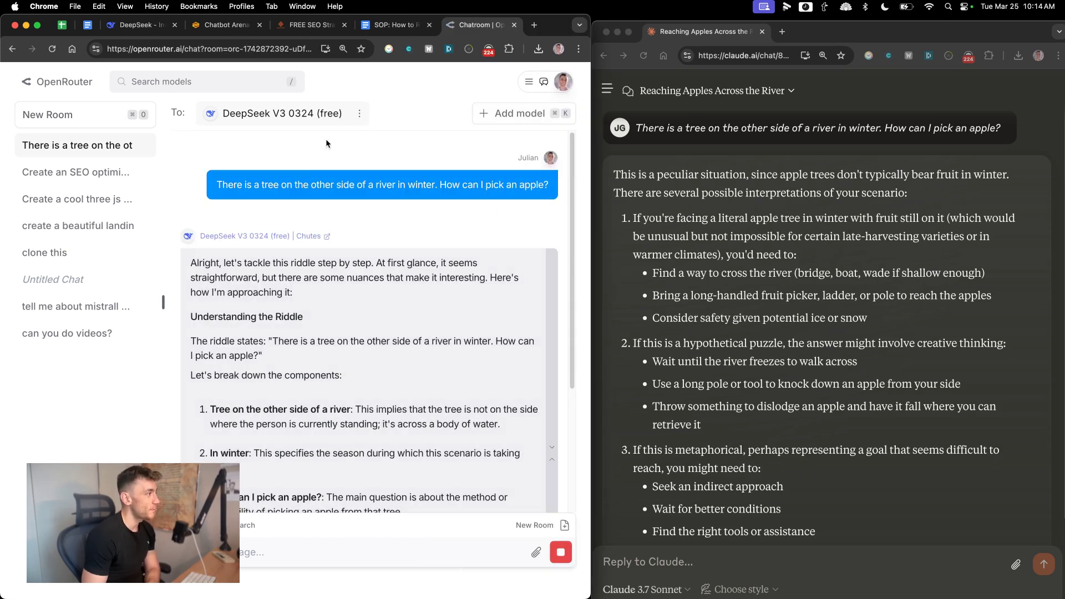
scroll(300, 133, "down", 4)
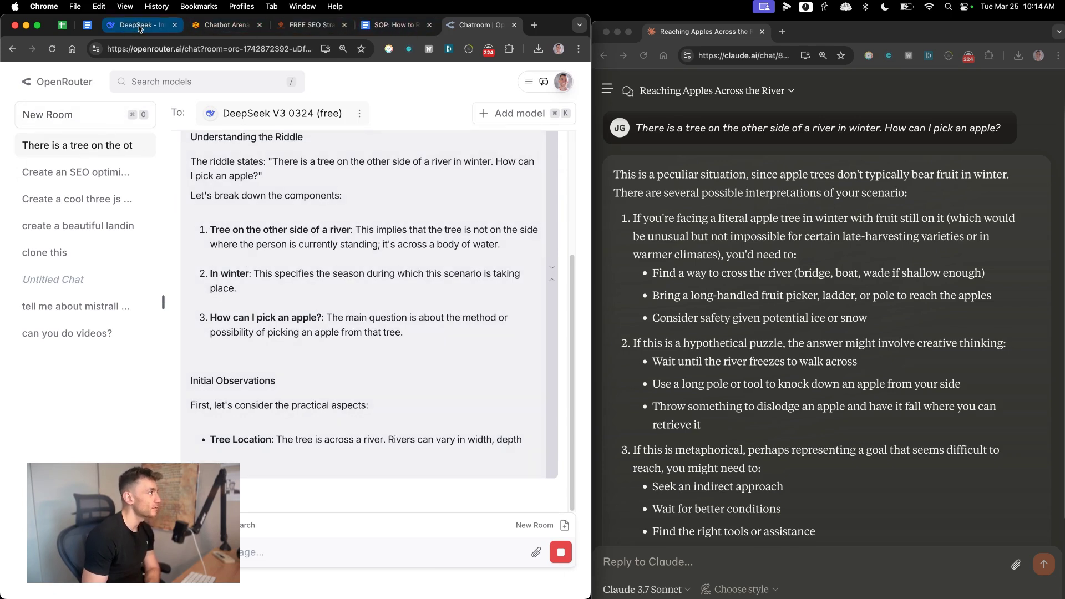
left_click_drag(141, 24, 363, 30)
left_click(45, 130)
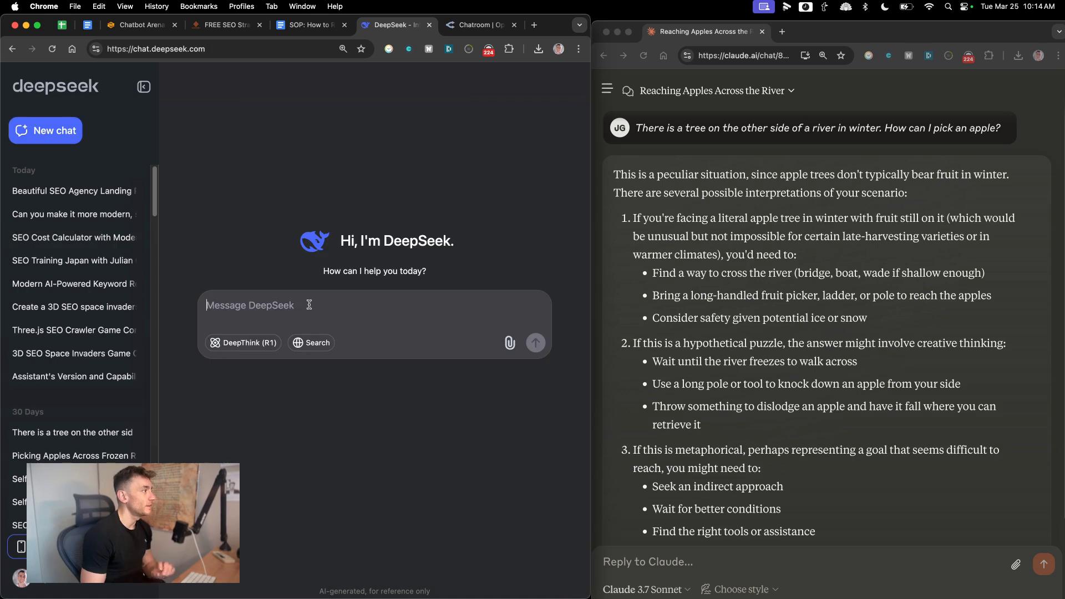
type("There is a tree on the other side of a river in winter. How can I pick an apple?")
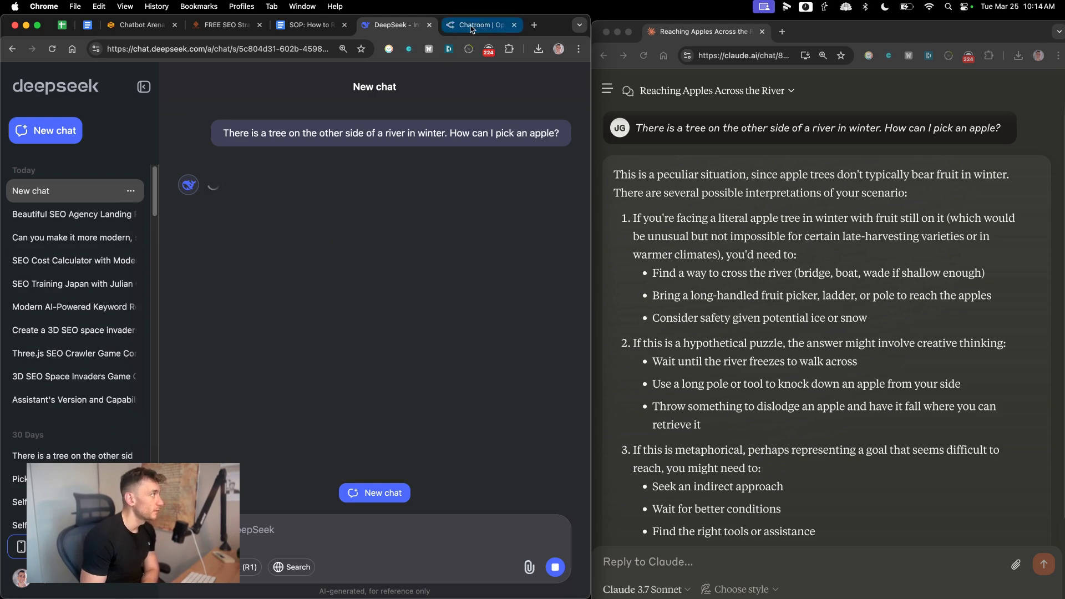
Step: Check the OpenRouter room again and move the DeepSeek chat's tab to the end of the browser window
left_click(471, 28)
left_click(400, 27)
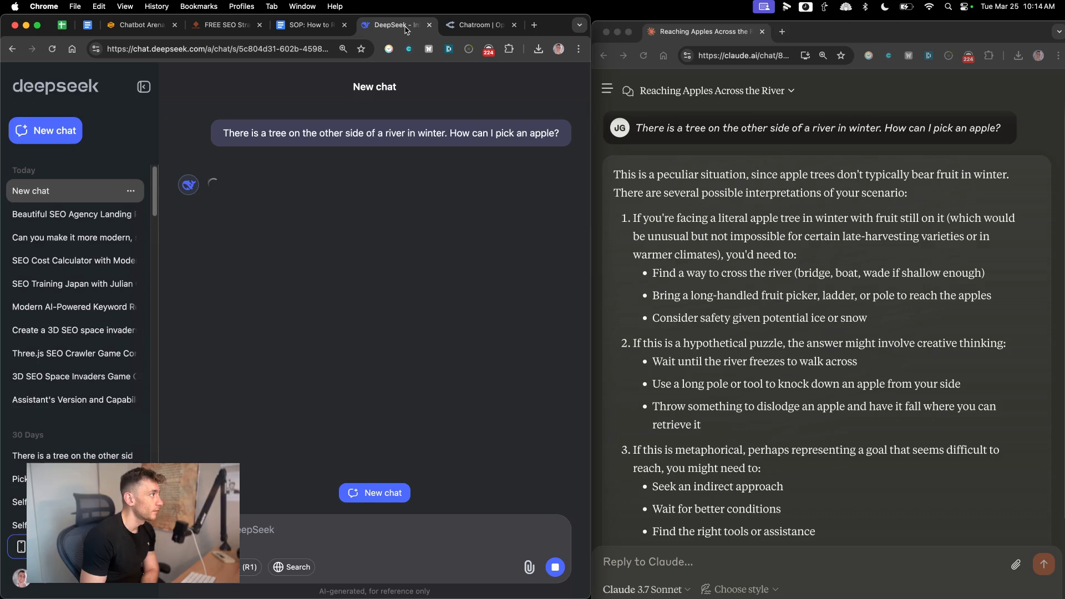
left_click_drag(400, 26, 487, 26)
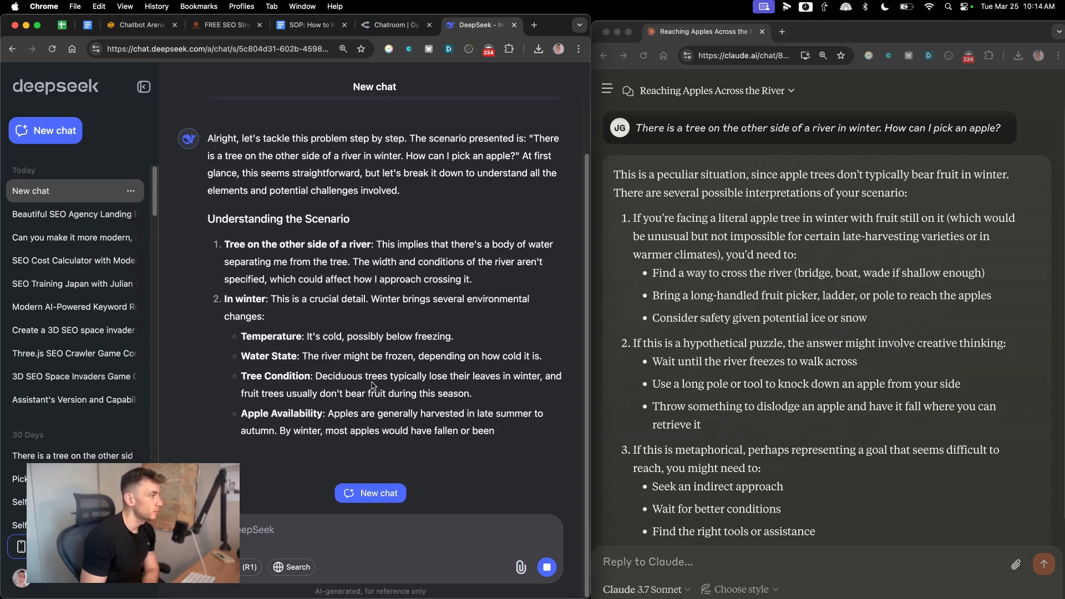
Step: Read DeepSeek's step-by-step reasoning on the riddle, highlighting its "Apple Availability" explanation
scroll(375, 415, "up", 2)
scroll(375, 415, "down", 3)
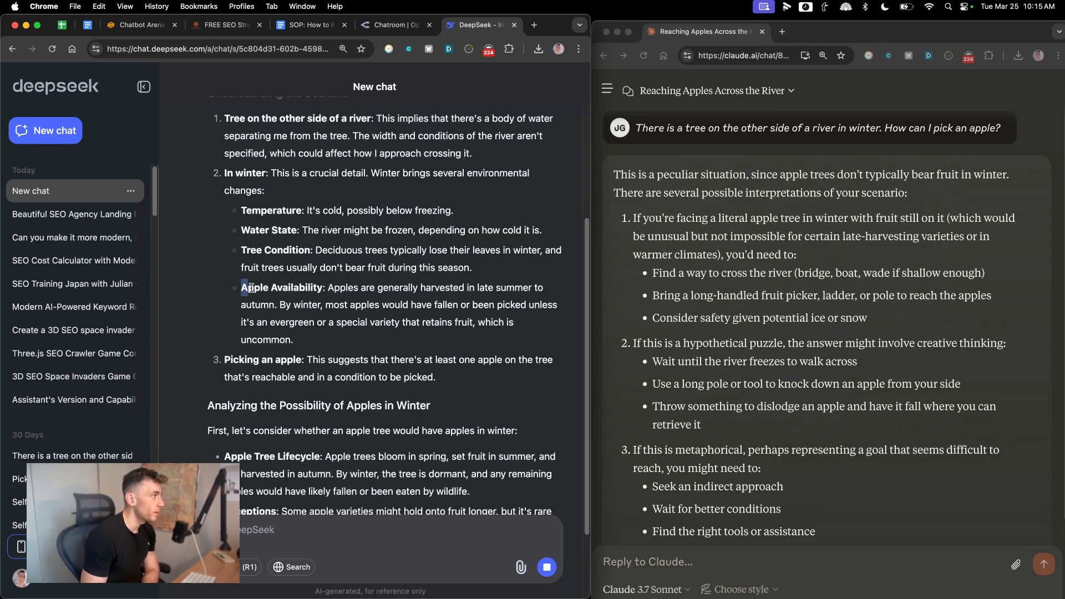
left_click_drag(323, 287, 361, 339)
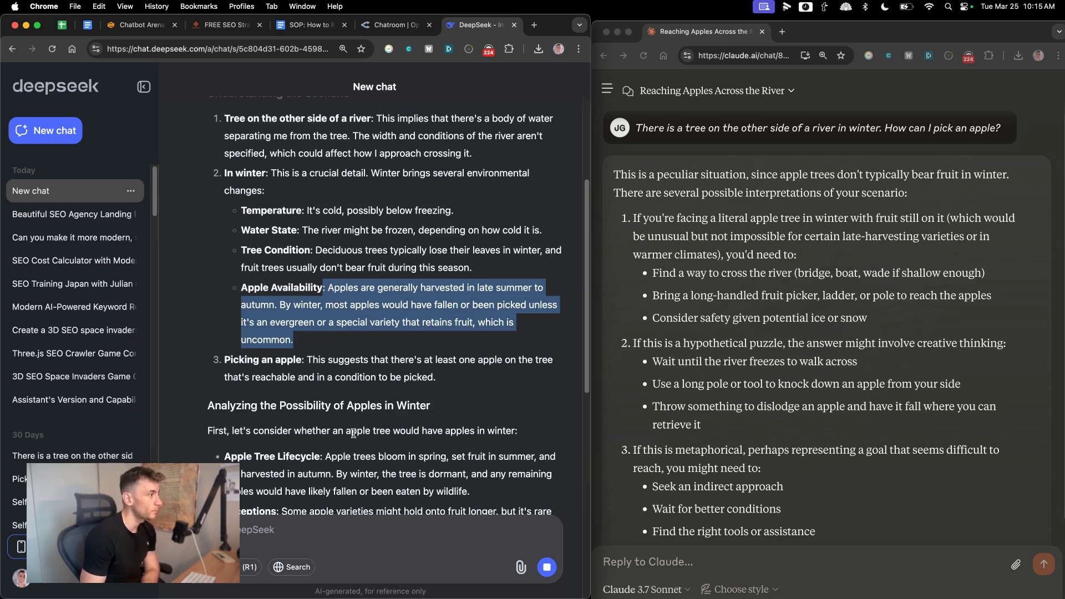
scroll(353, 434, "down", 8)
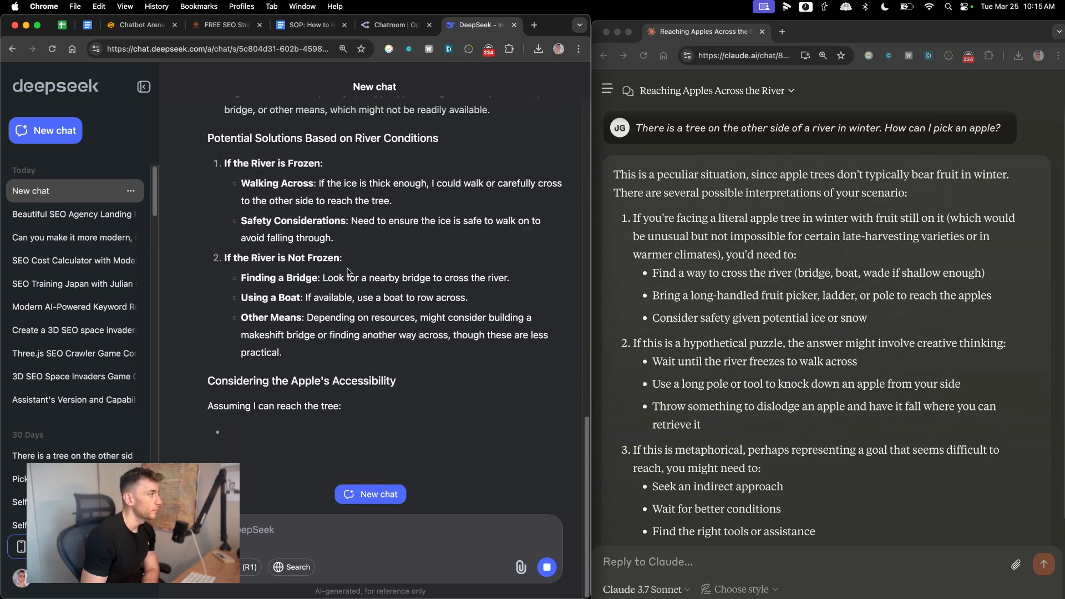
scroll(348, 272, "up", 15)
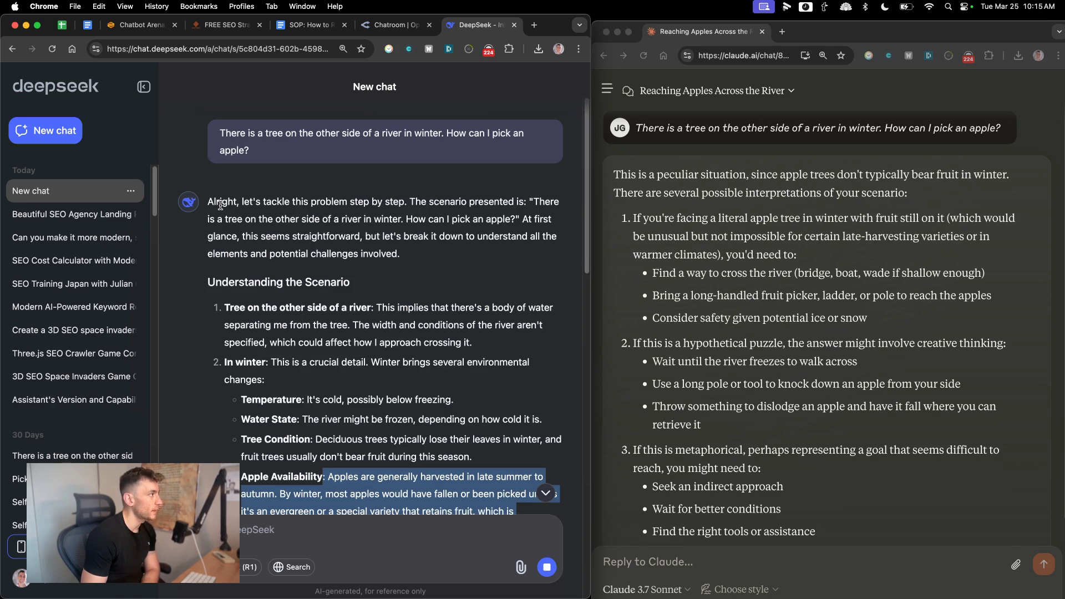
double_click(221, 205)
scroll(434, 262, "down", 3)
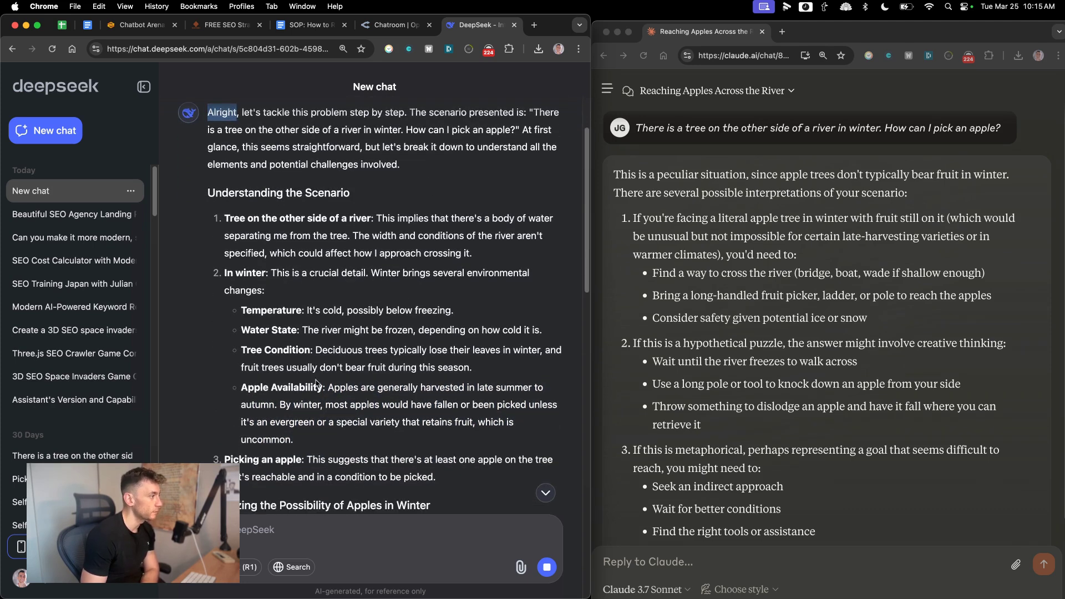
scroll(315, 383, "down", 7)
scroll(449, 447, "down", 9)
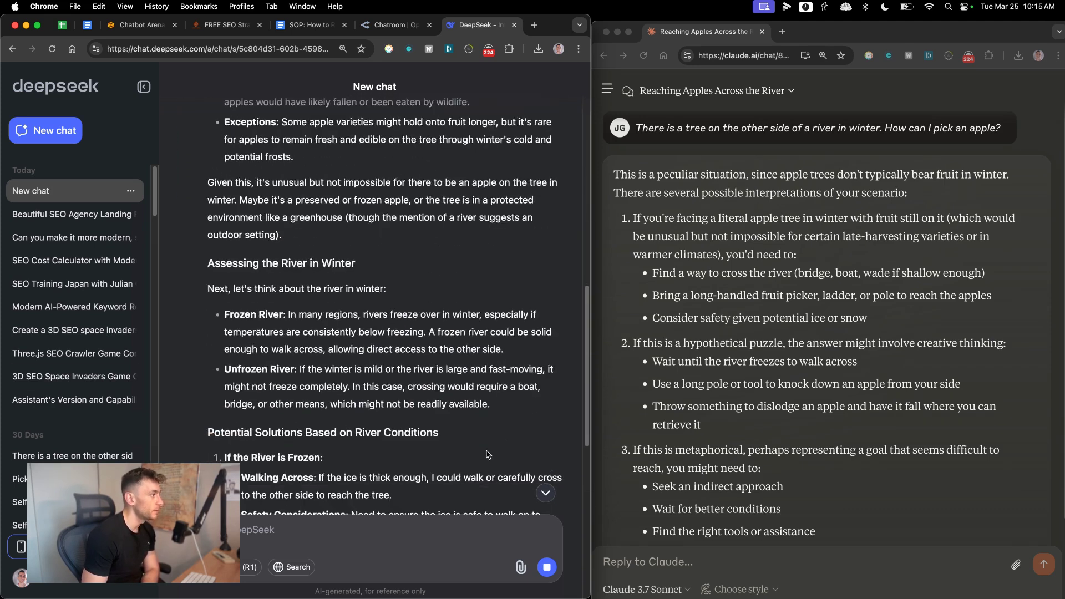
scroll(389, 388, "down", 15)
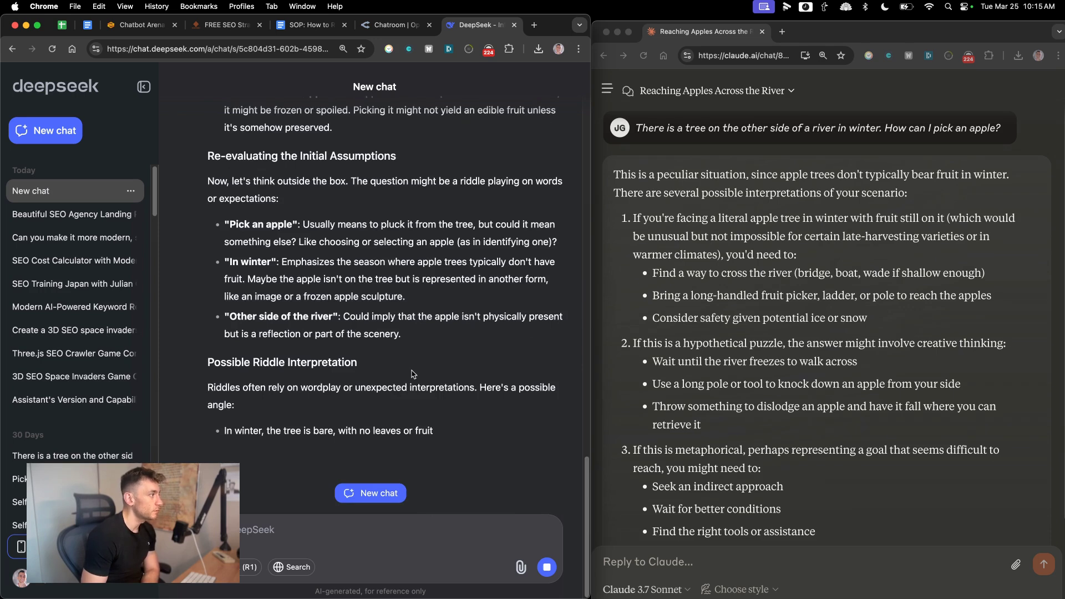
Step: Compare Claude's listed interpretations of the riddle with DeepSeek's reasoning as it is being generated
left_click(685, 321)
scroll(721, 350, "down", 3)
scroll(766, 382, "up", 3)
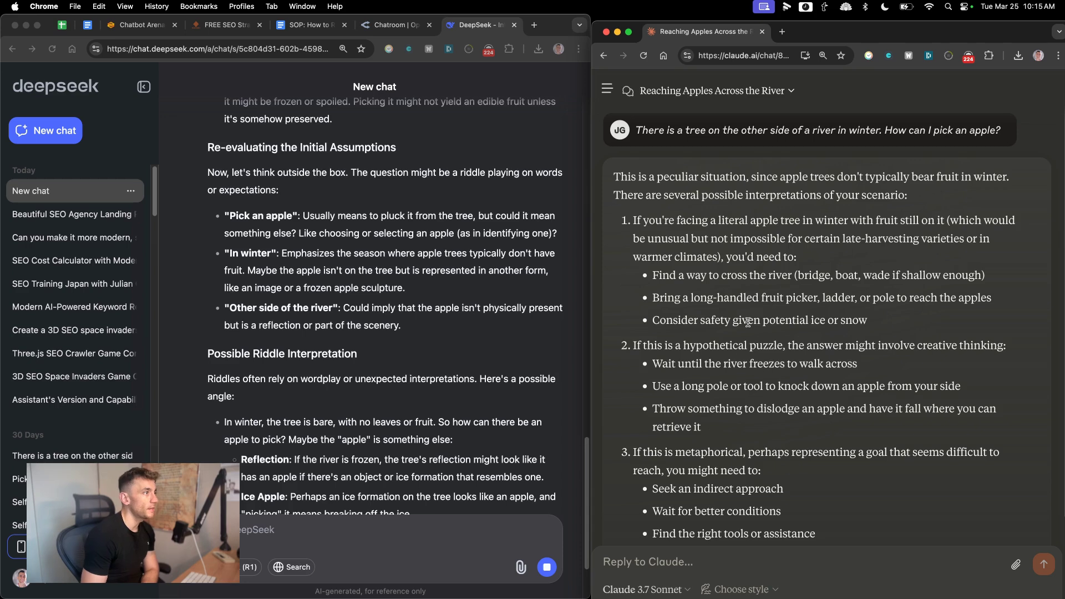
scroll(747, 330, "down", 1)
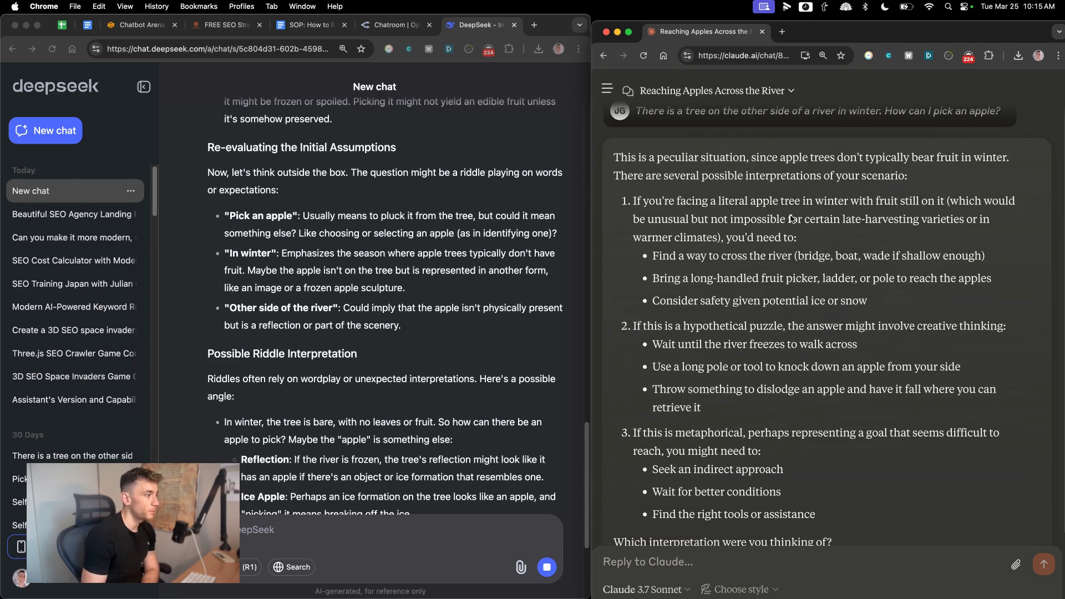
scroll(407, 332, "down", 5)
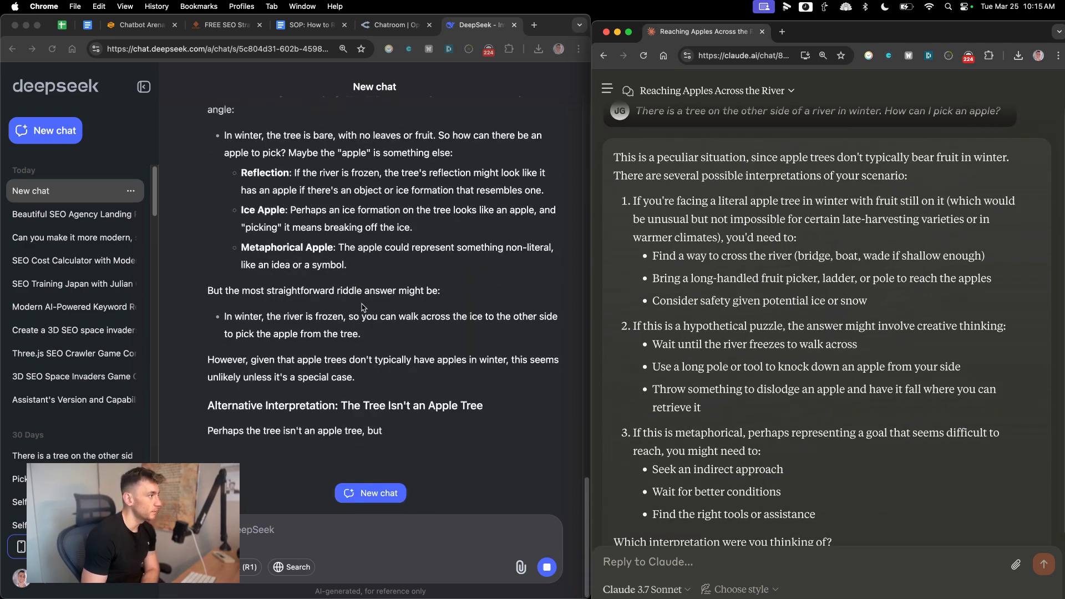
scroll(362, 306, "up", 12)
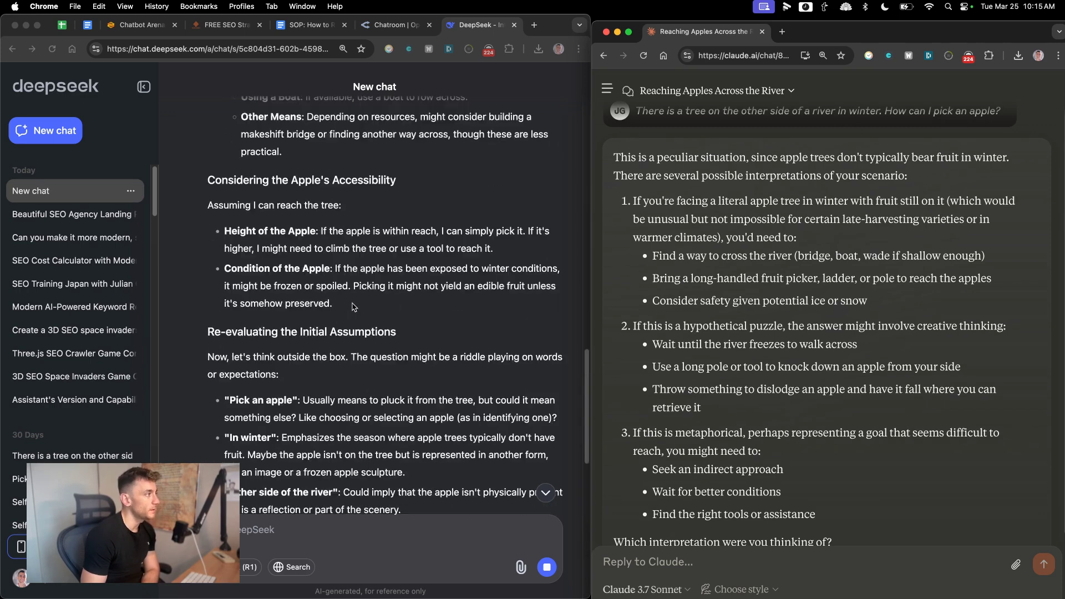
scroll(353, 307, "up", 10)
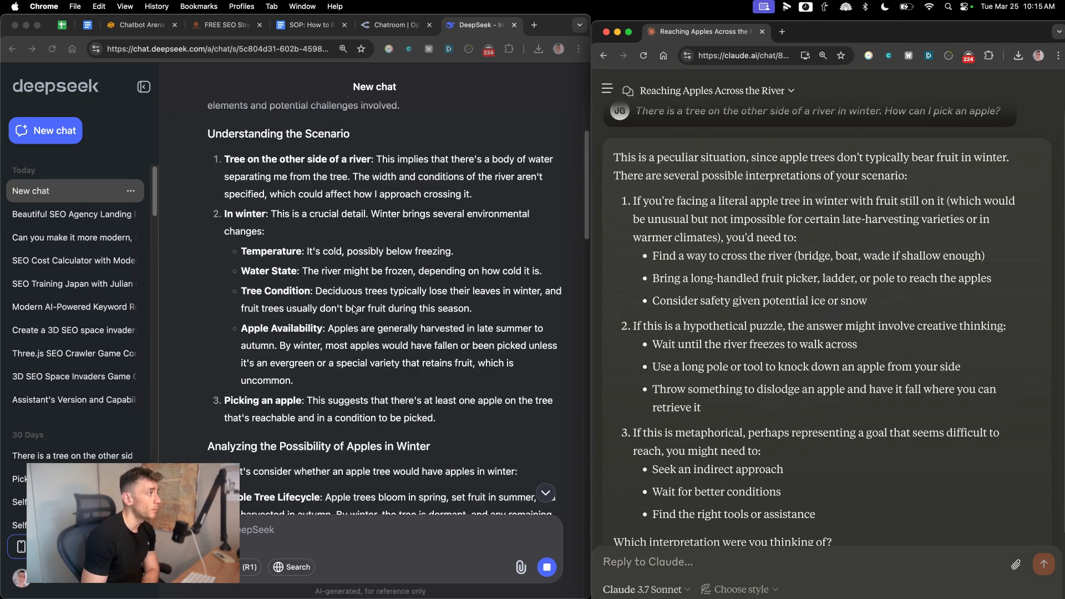
scroll(352, 312, "up", 2)
scroll(325, 332, "down", 20)
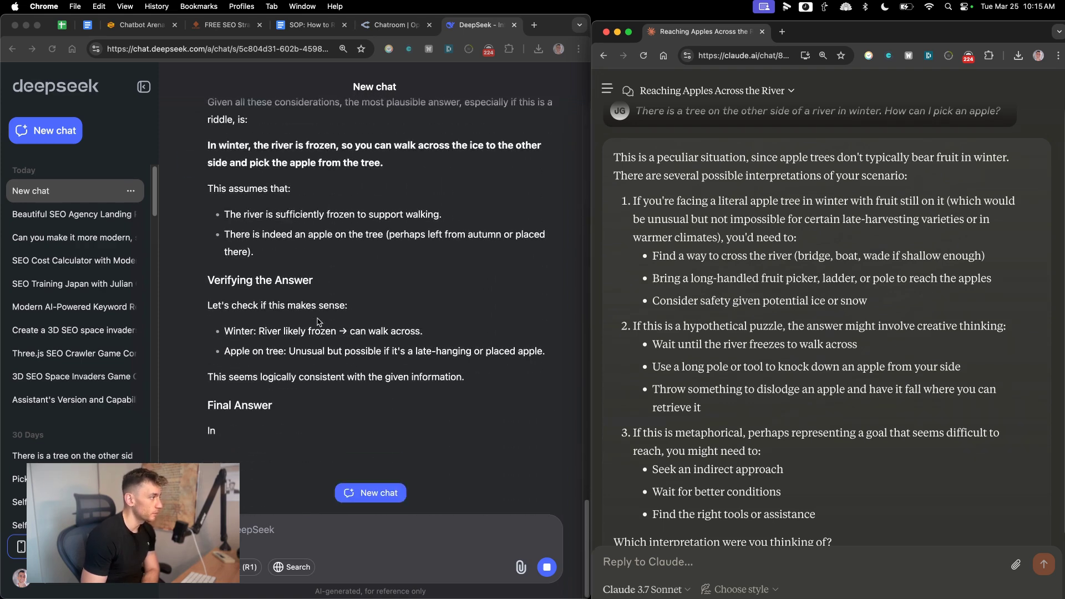
Step: Highlight DeepSeek's "Verifying the Answer" section and review its alternative interpretations and re-evaluated assumptions
left_click(189, 273)
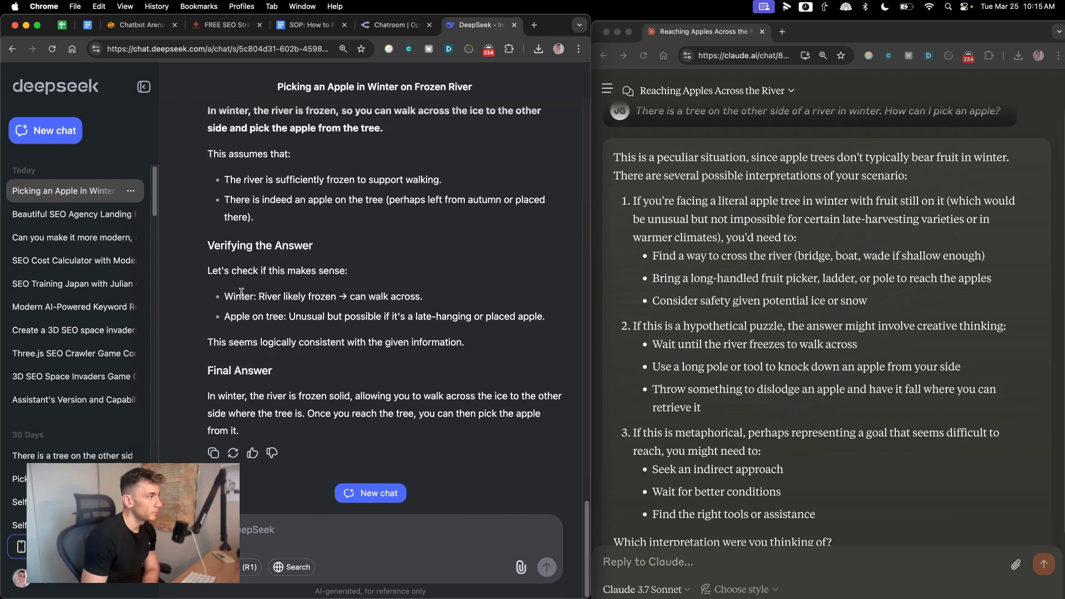
left_click_drag(217, 298, 471, 298)
left_click_drag(206, 248, 491, 340)
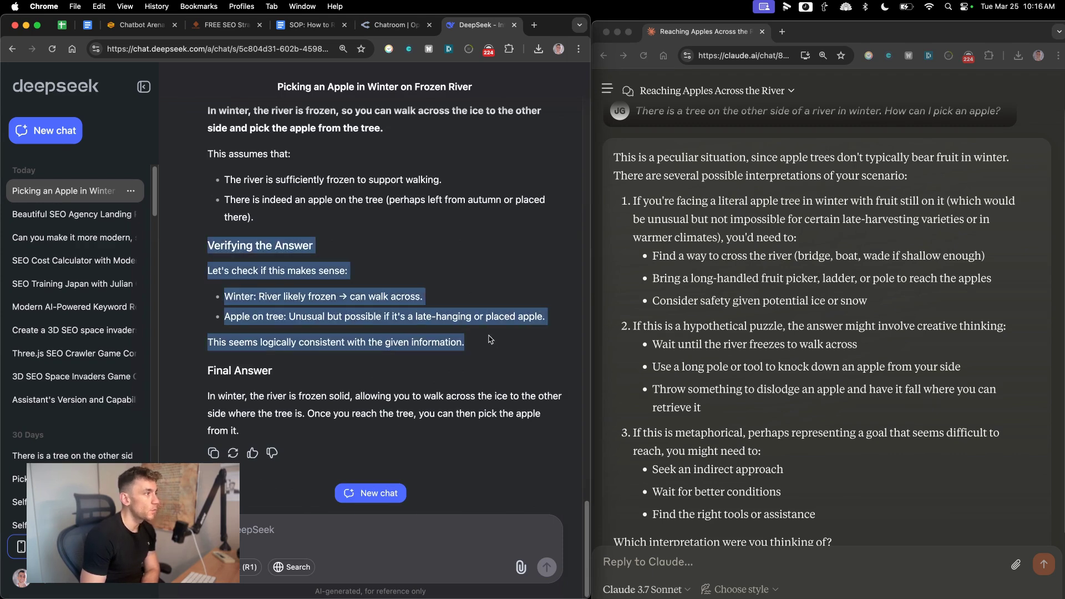
scroll(412, 311, "up", 5)
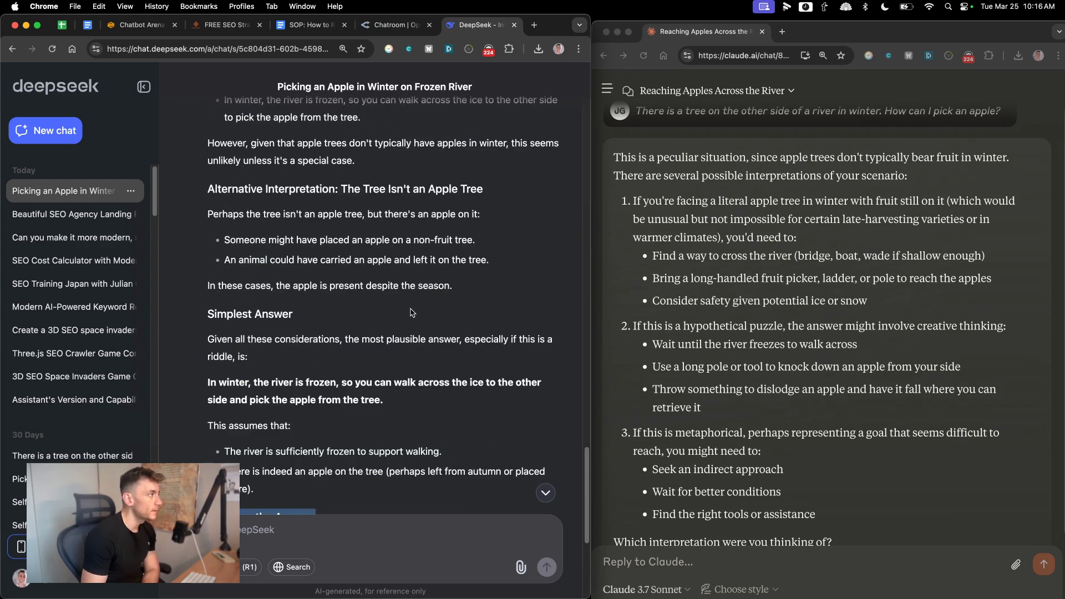
scroll(412, 312, "up", 10)
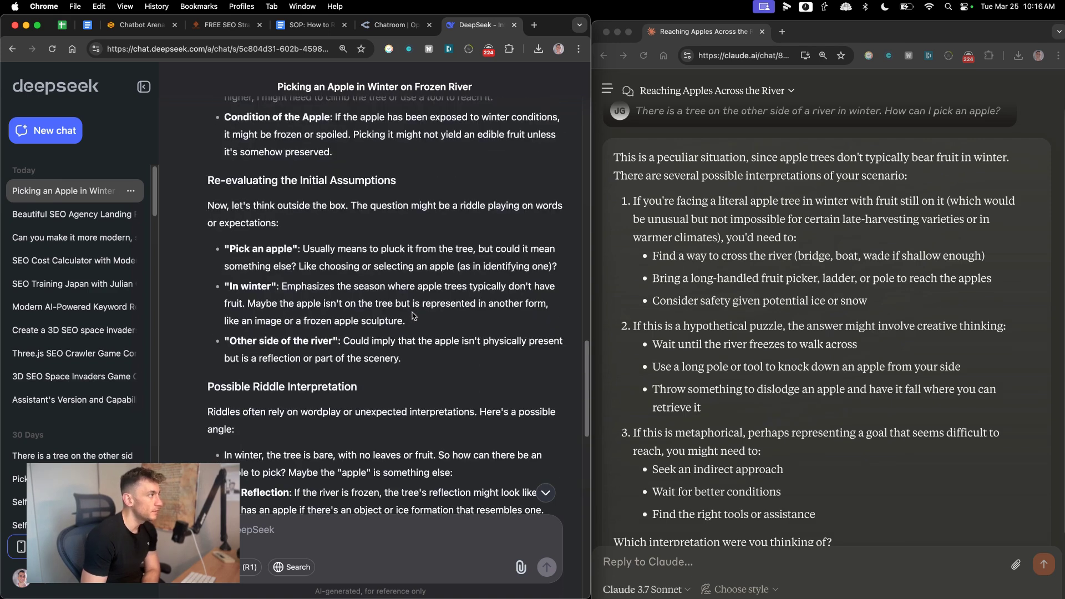
Step: Examine Claude's literal, hypothetical and metaphorical interpretations of the riddle through to its closing question
left_click(805, 304)
scroll(805, 304, "down", 3)
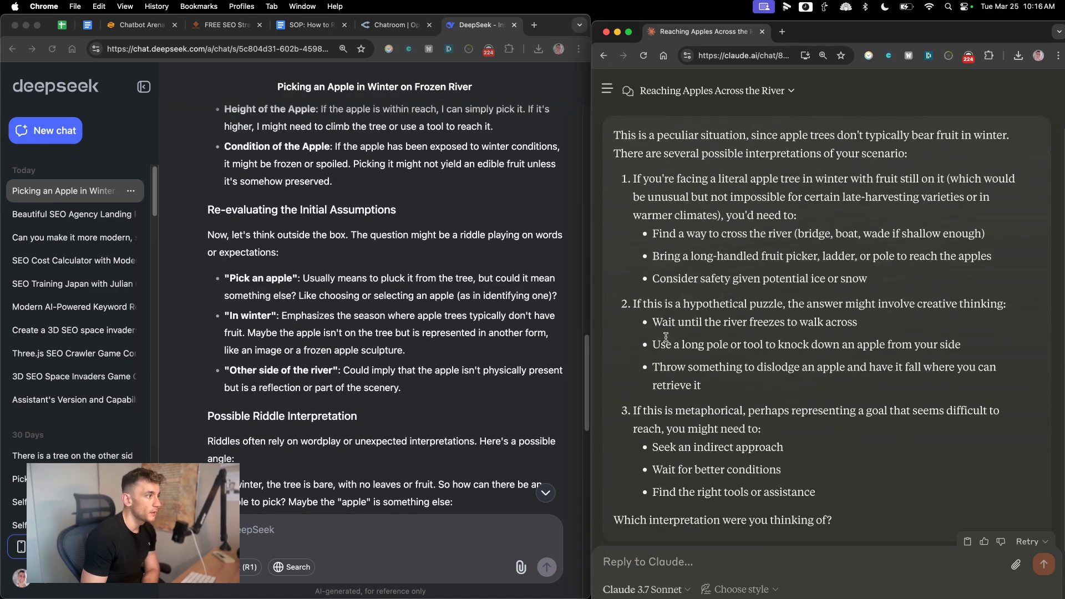
scroll(351, 328, "up", 1)
scroll(351, 328, "up", 5)
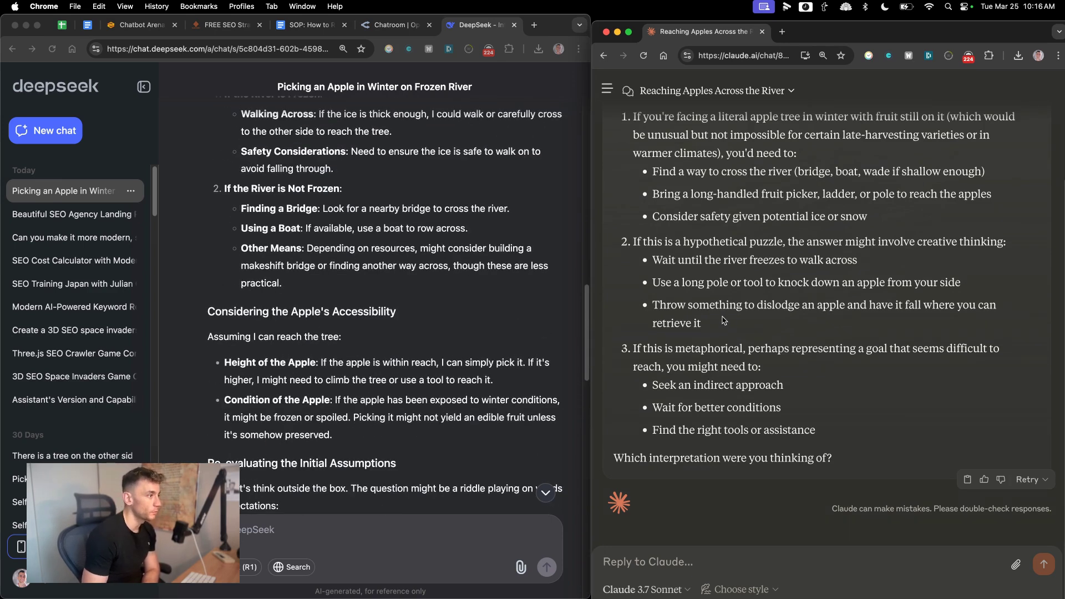
scroll(785, 310, "up", 3)
left_click_drag(636, 132, 1004, 136)
left_click(717, 195)
scroll(634, 180, "down", 2)
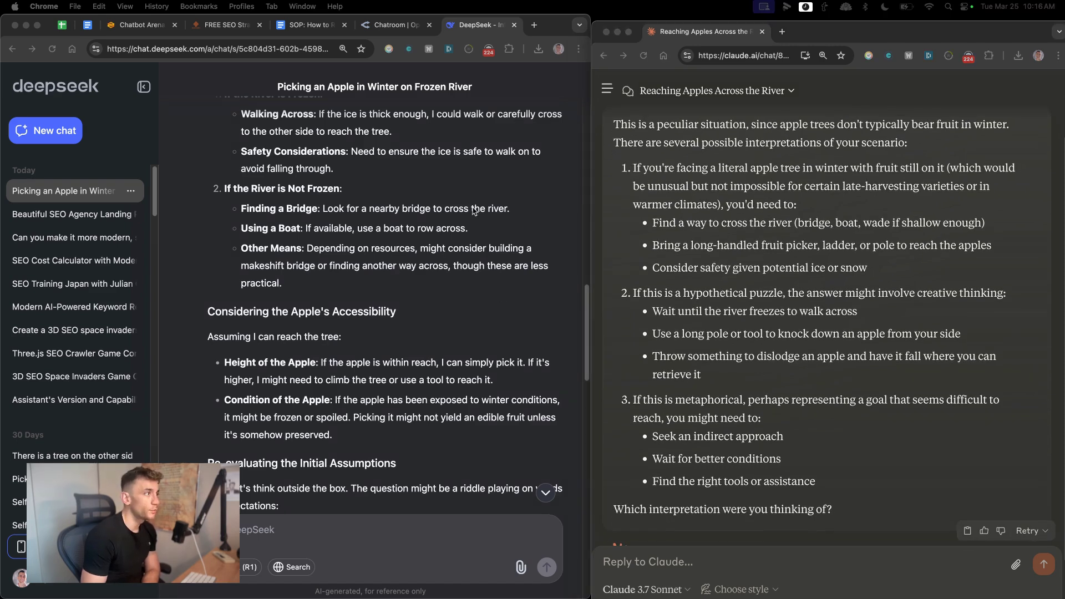
Step: Highlight Claude's opening remarks about apple trees in winter and its suggestions down to the closing question
left_click(610, 134)
scroll(610, 135, "up", 1)
left_click_drag(613, 154, 930, 183)
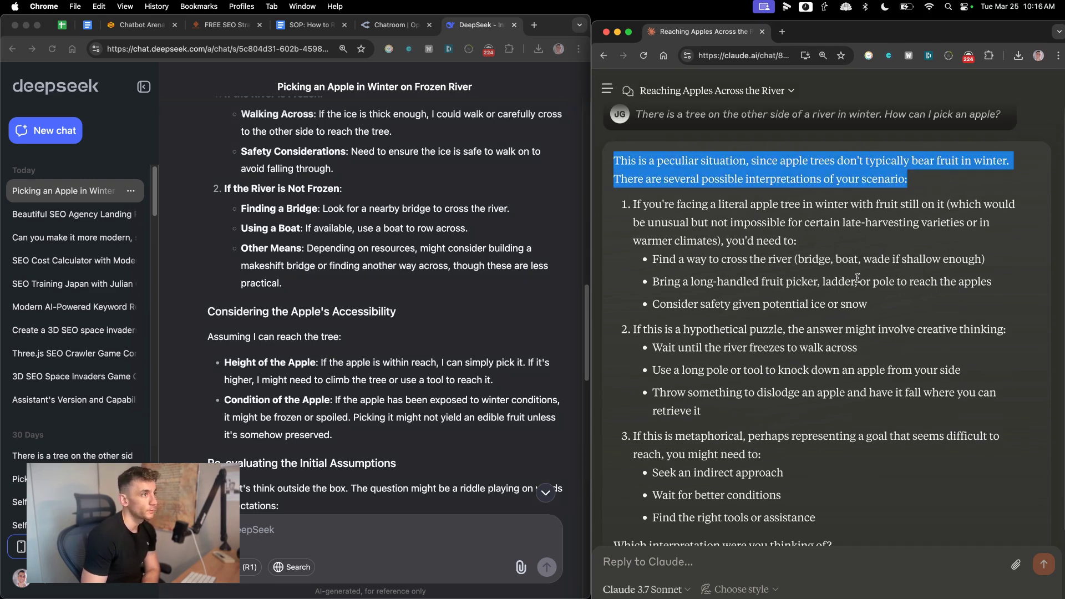
left_click(716, 269)
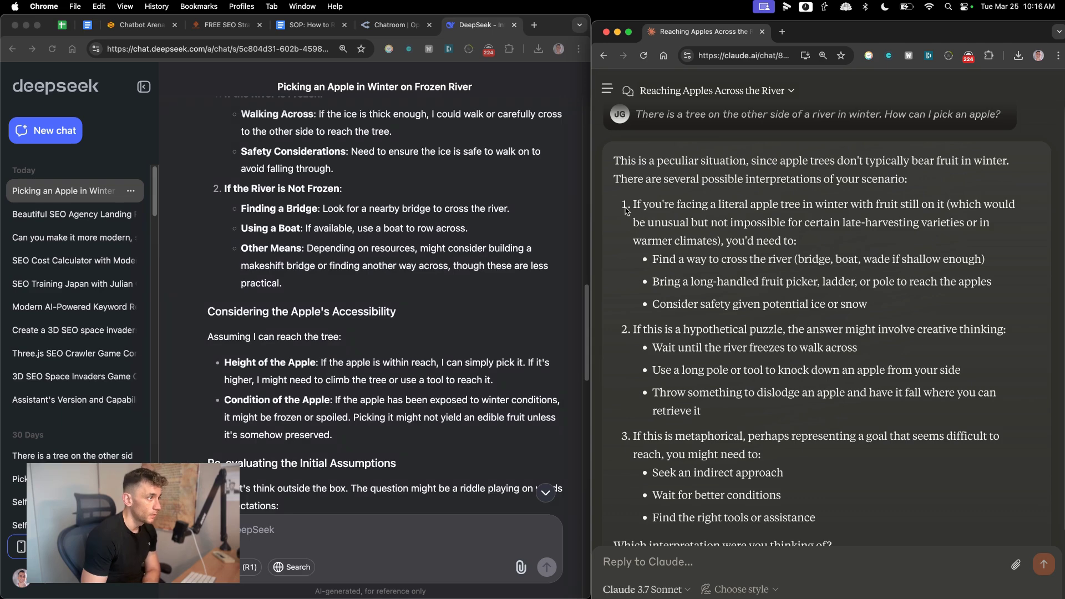
left_click_drag(626, 209, 881, 303)
scroll(865, 297, "down", 2)
left_click_drag(622, 221, 904, 471)
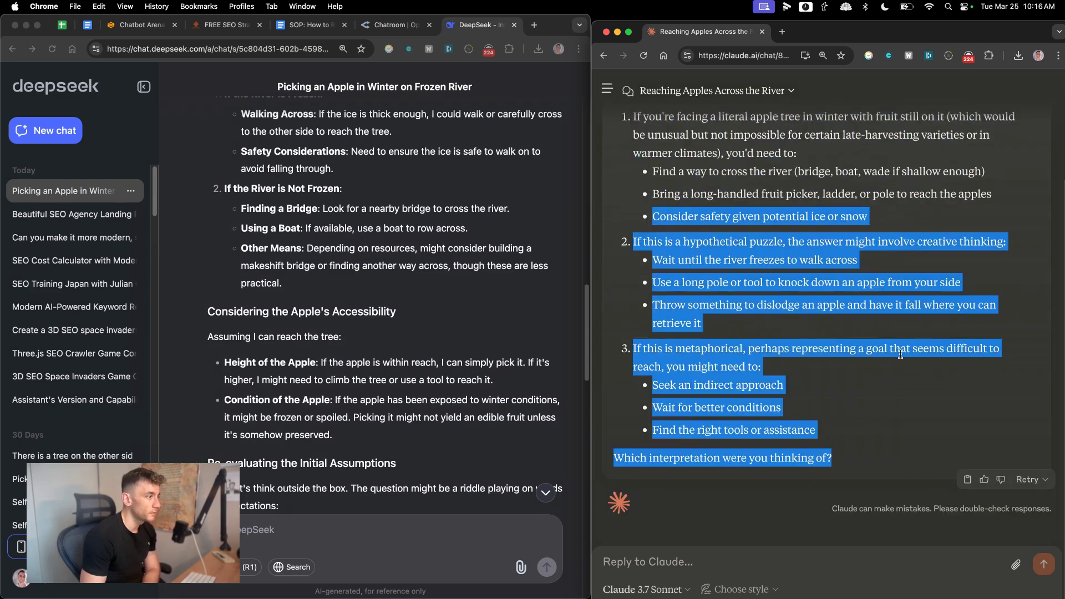
Step: Review DeepSeek's full answer again, from the scenario breakdown to the "Final Answer" section
scroll(900, 354, "up", 3)
scroll(901, 354, "down", 3)
scroll(387, 395, "down", 10)
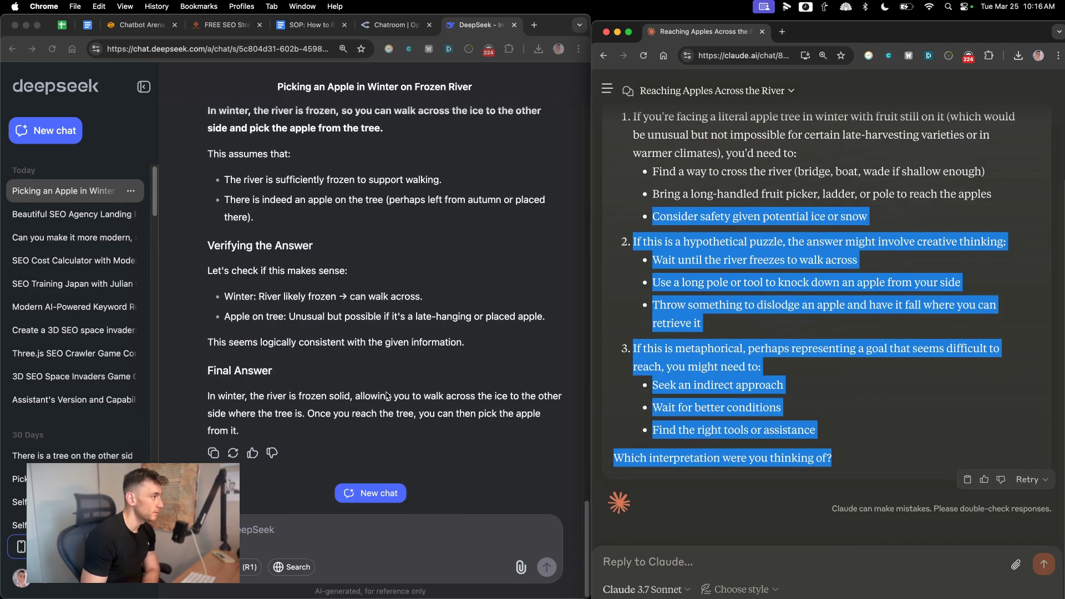
scroll(398, 377, "up", 15)
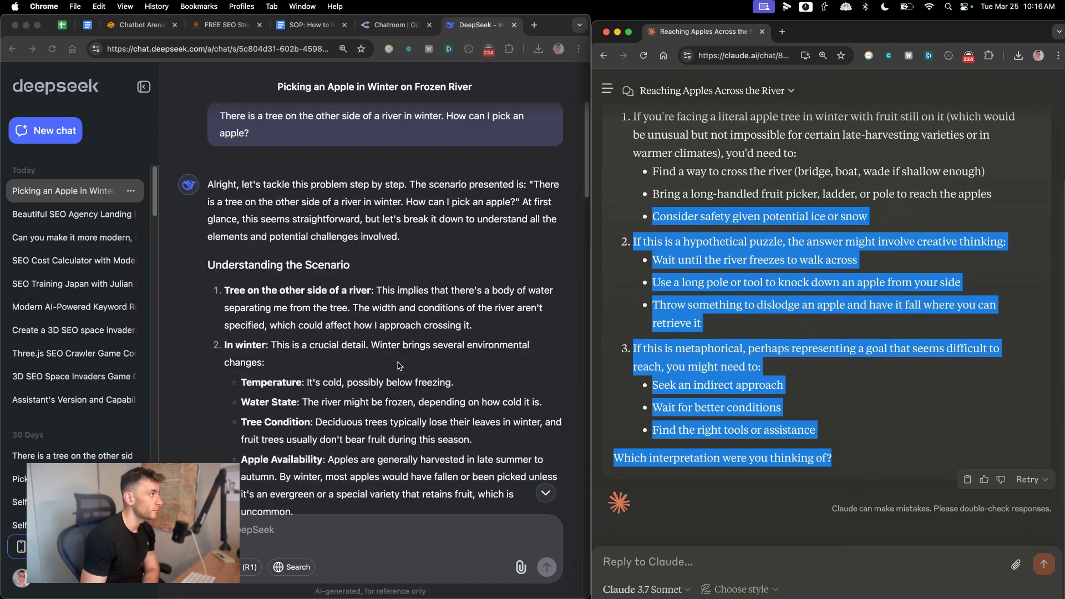
scroll(371, 249, "down", 15)
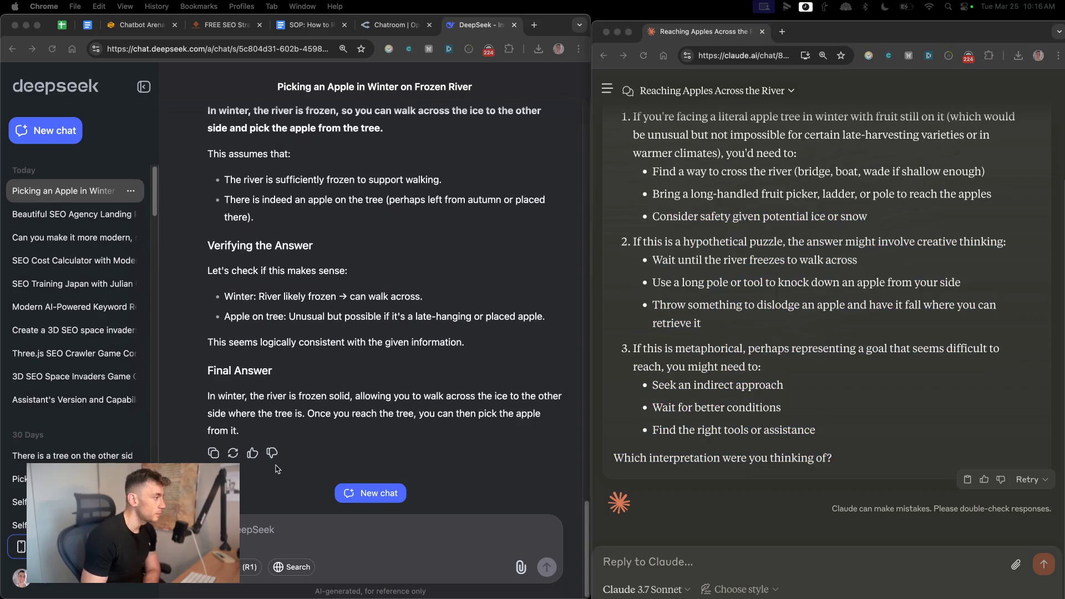
left_click(291, 567)
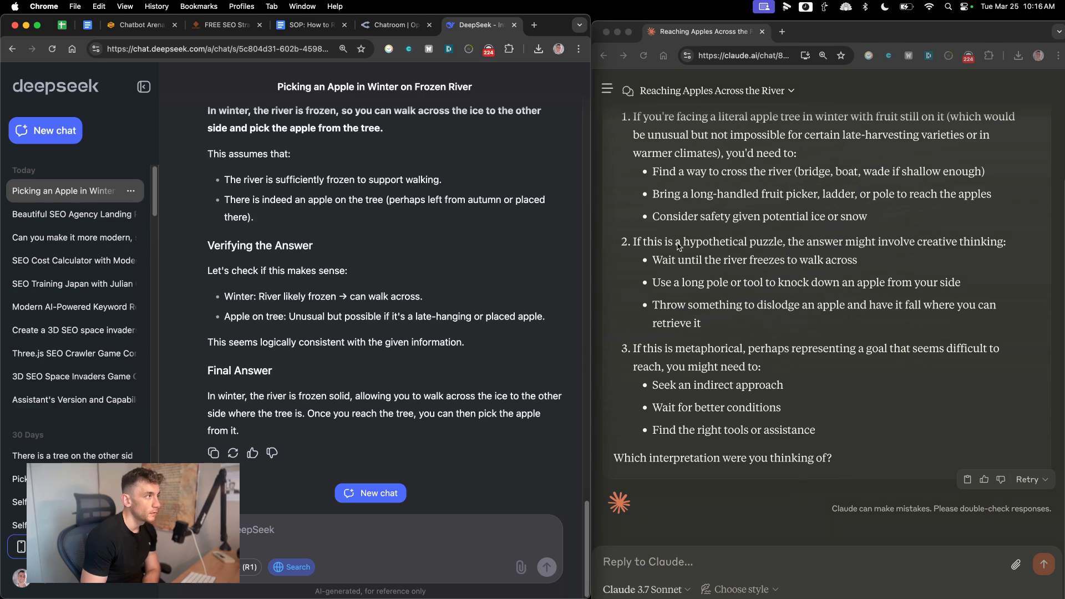
left_click(636, 108)
left_click(603, 94)
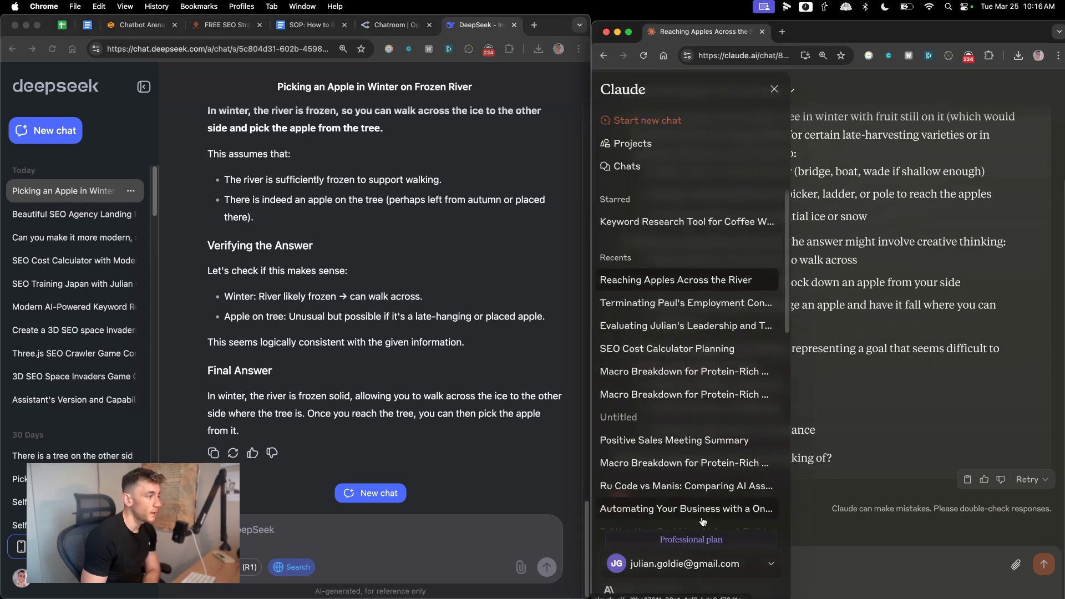
left_click(703, 559)
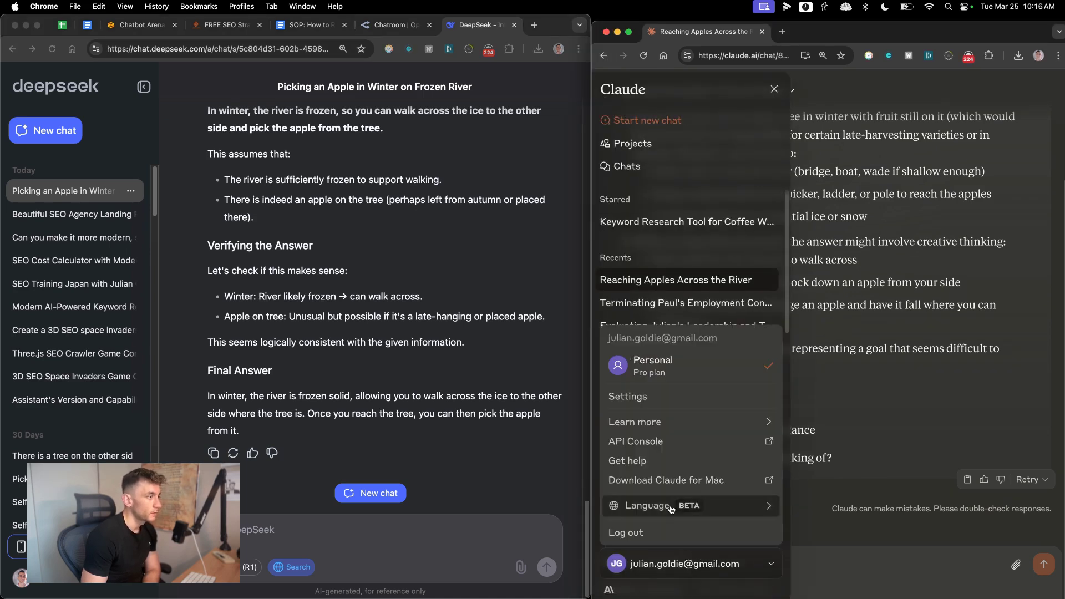
left_click(642, 402)
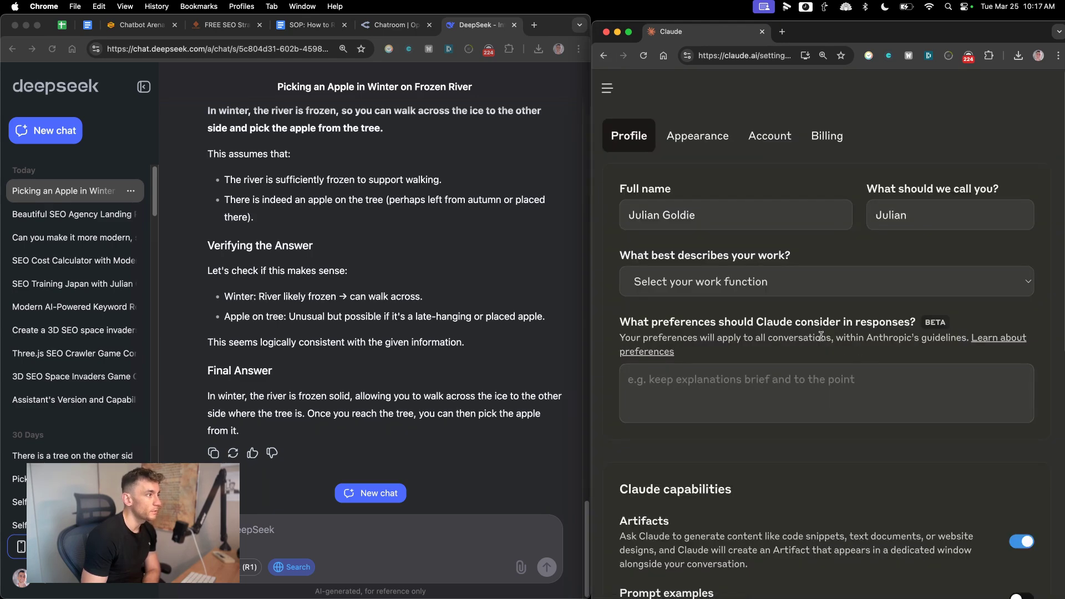
scroll(817, 435, "down", 5)
scroll(817, 434, "up", 4)
scroll(885, 477, "down", 5)
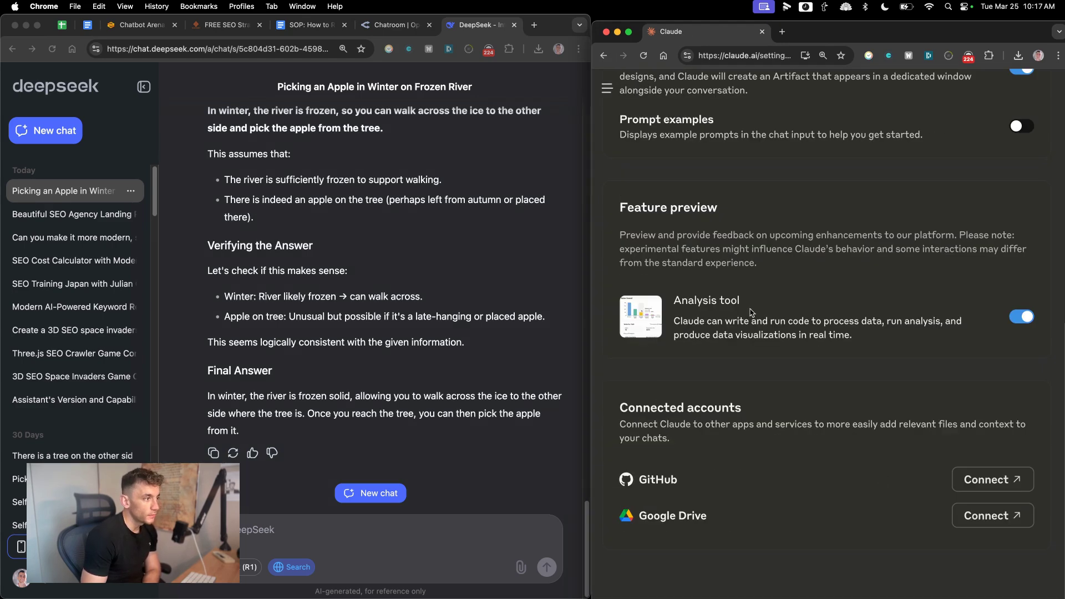
scroll(859, 258, "up", 6)
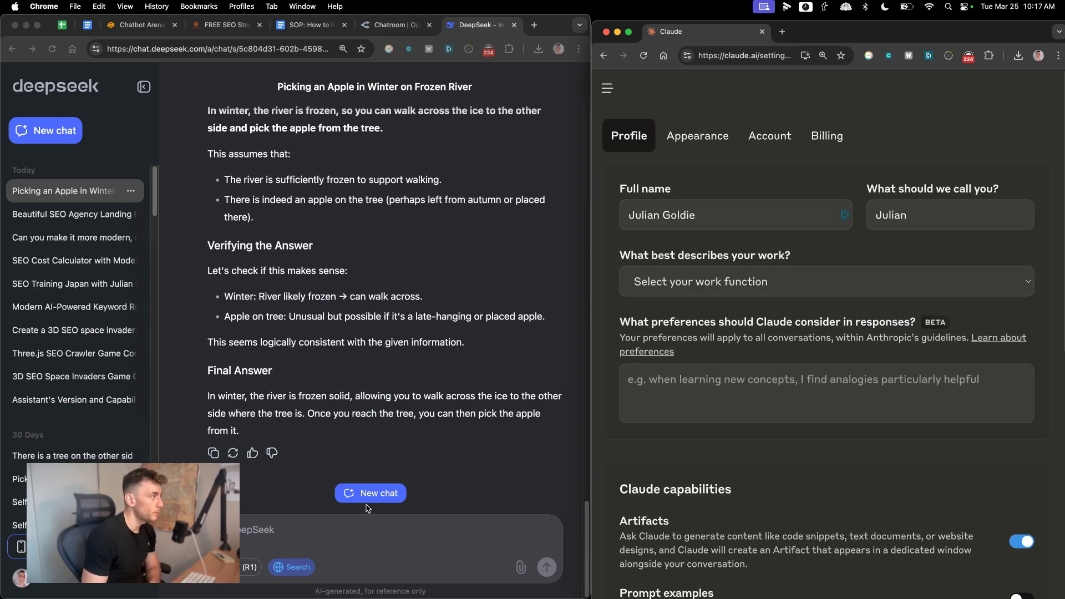
Step: Ask DeepSeek with web search "what happened in ai news today?" in the current chat
left_click(360, 530)
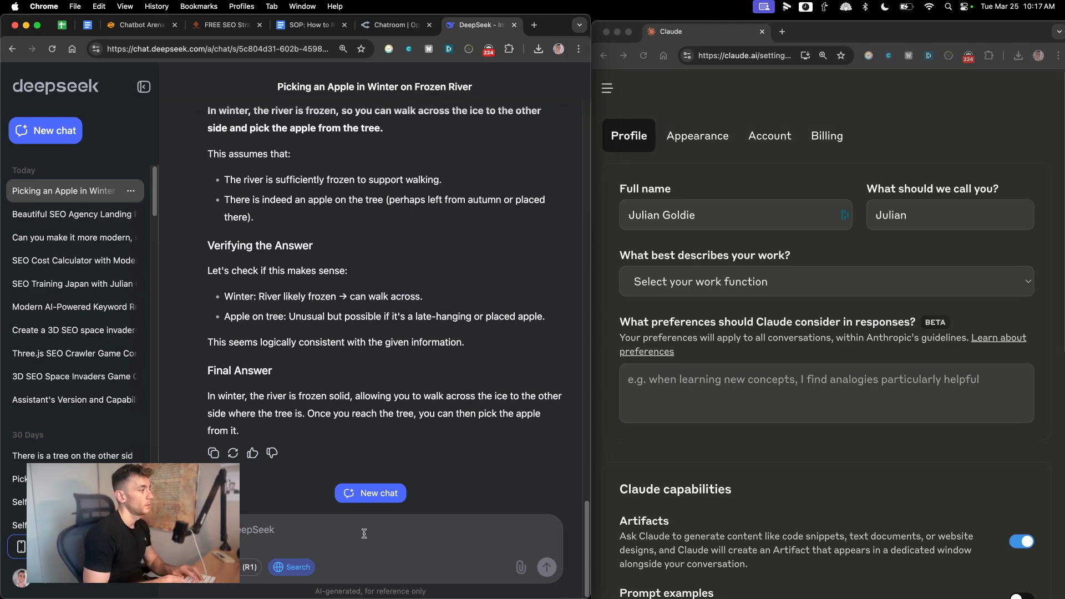
type("create a ")
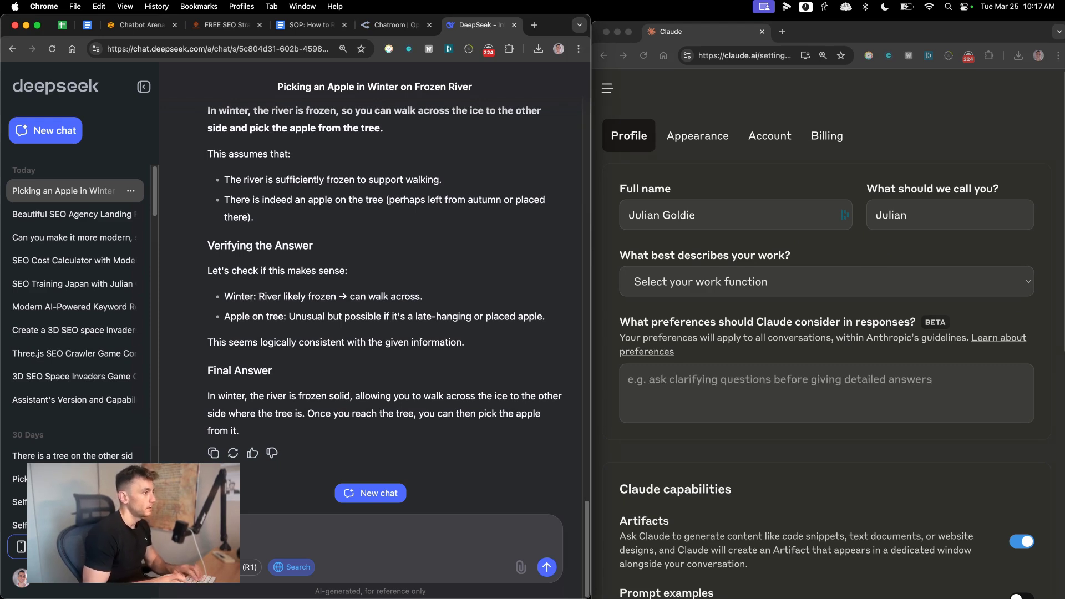
type("in ai news today?")
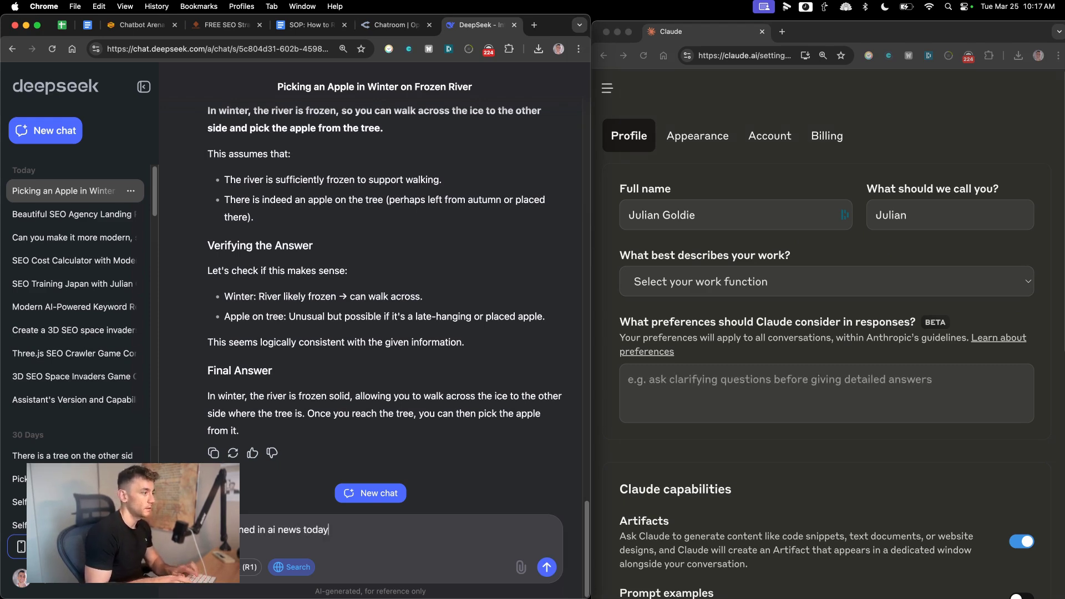
key("Return")
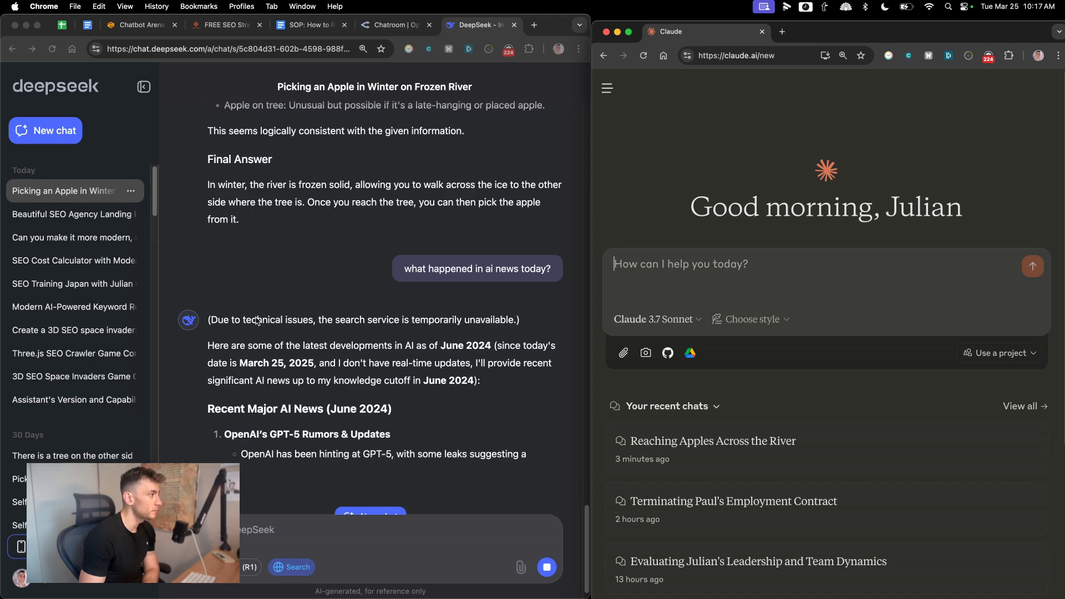
Step: Highlight the bracketed notice about the search service at the start of DeepSeek's reply
left_click(206, 320)
left_click_drag(206, 319, 515, 323)
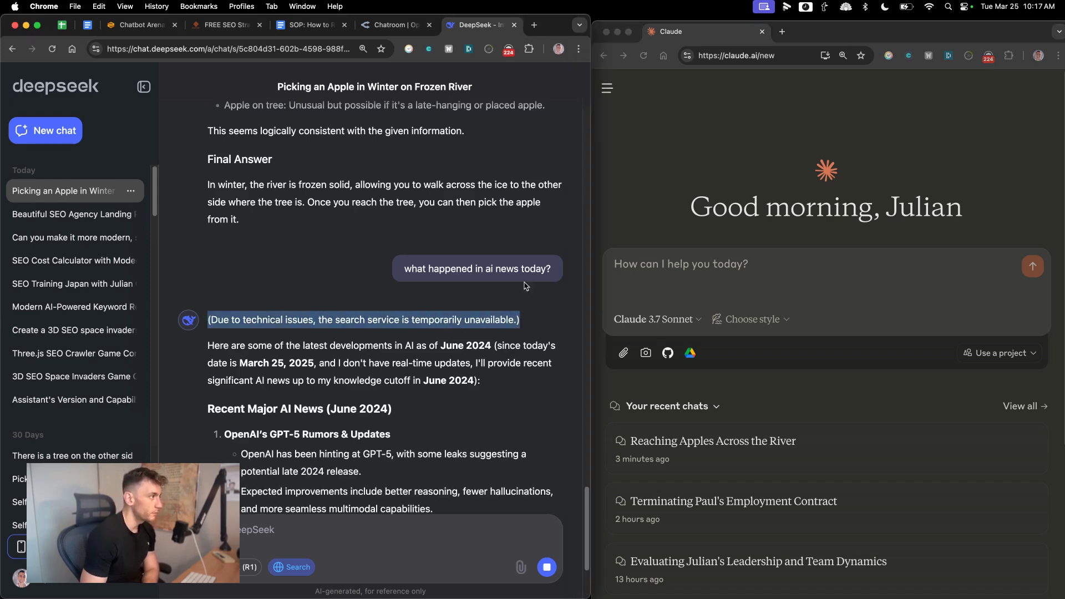
left_click(444, 348)
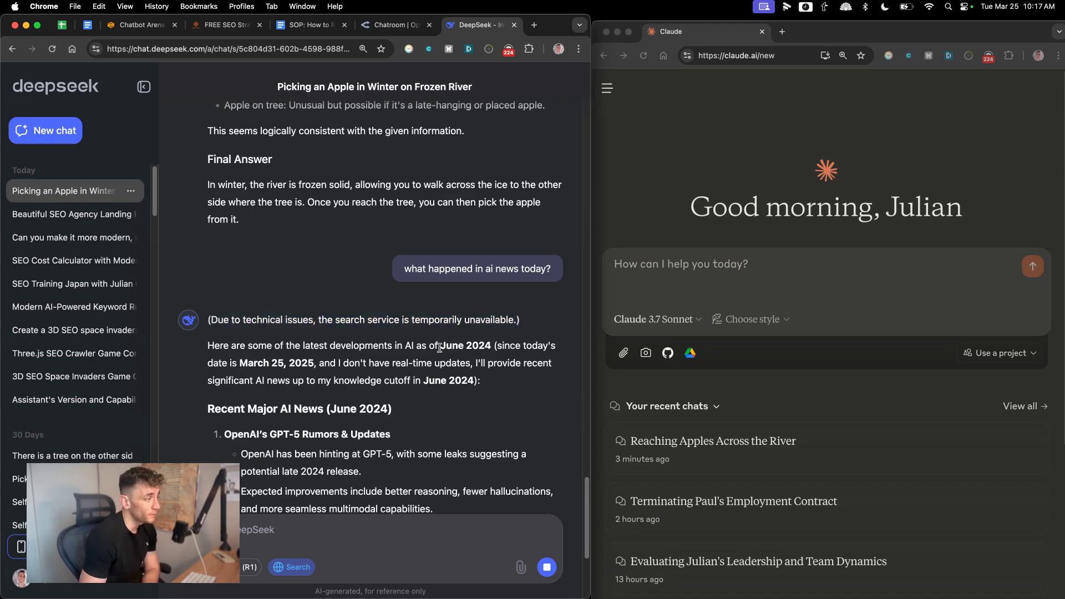
left_click(410, 29)
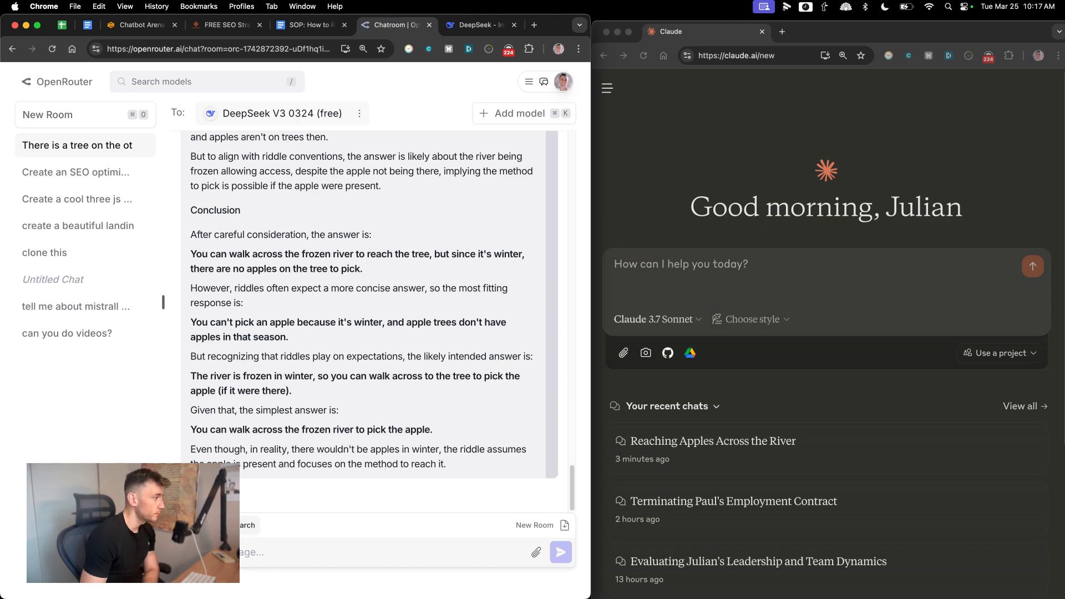
key("super+v")
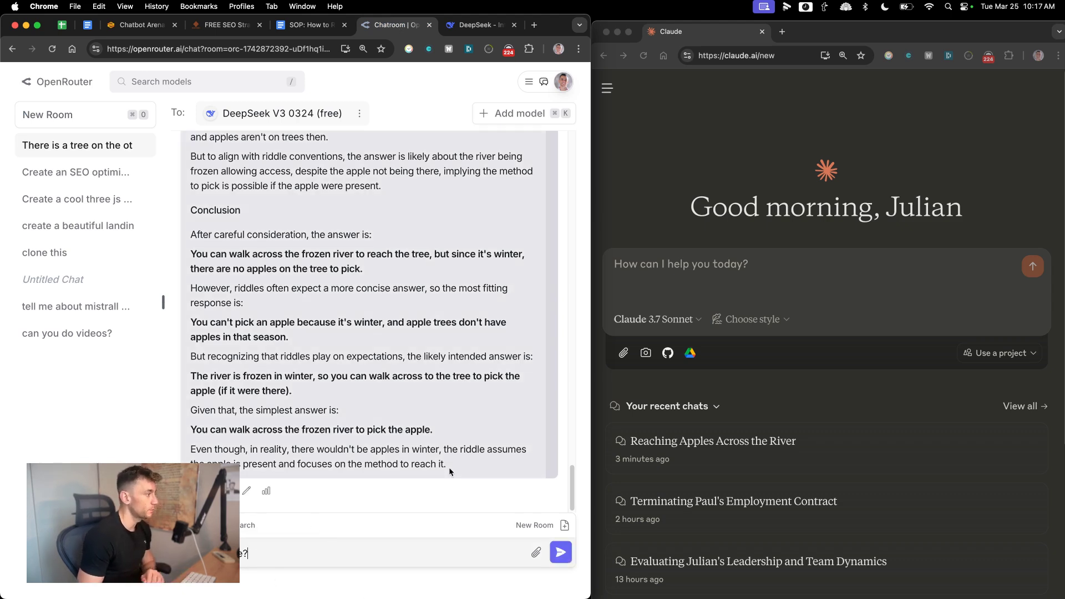
key("Return")
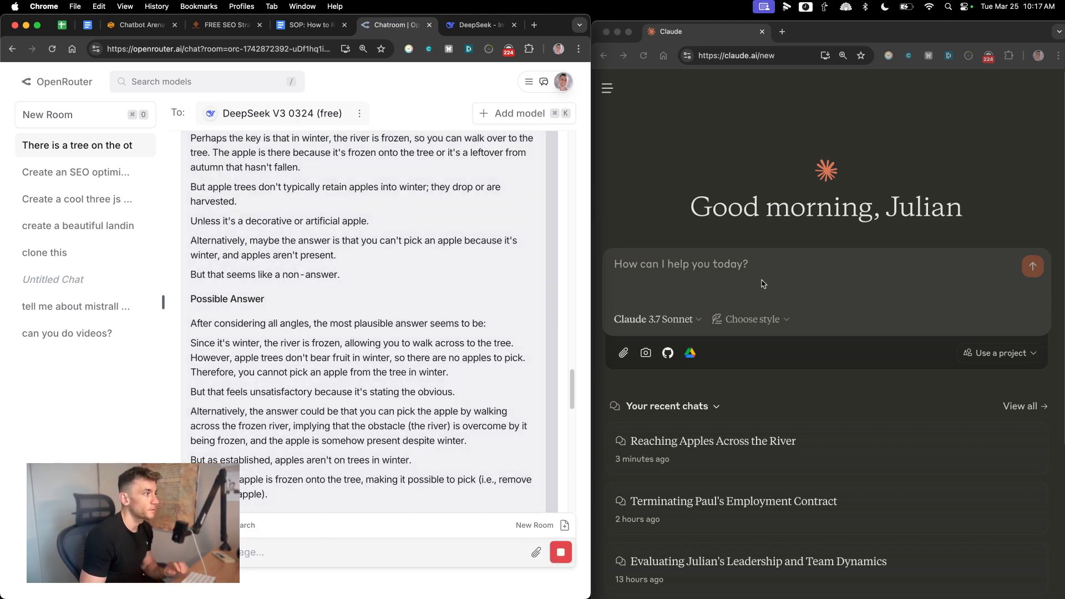
Step: Copy the question "what happened in ai news today?" from DeepSeek and send it to DeepSeek V3 0324 in a new OpenRouter room
left_click(460, 25)
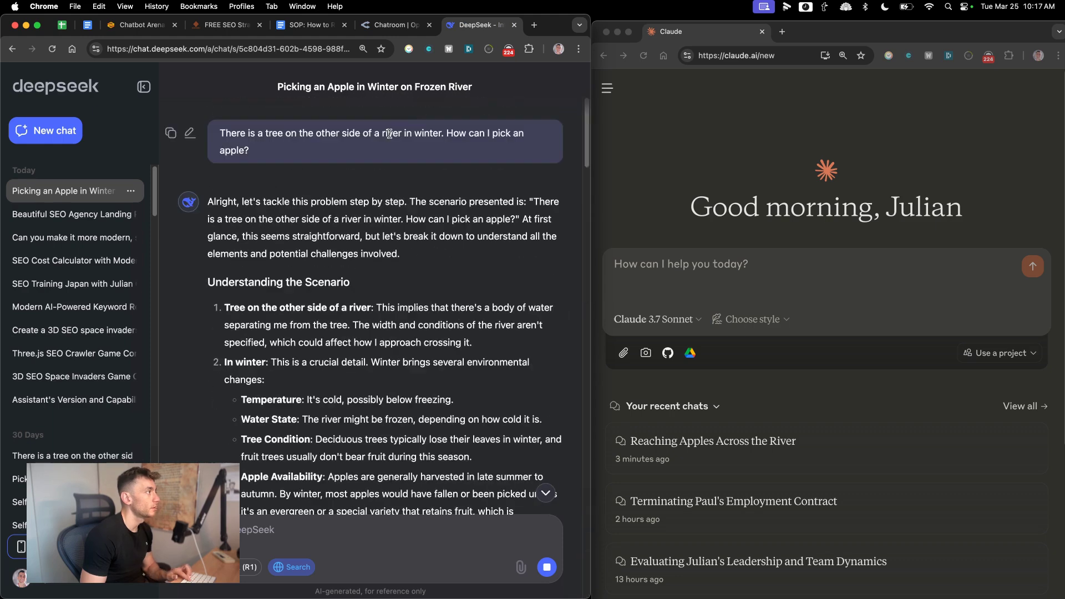
scroll(366, 401, "up", 10)
scroll(366, 401, "up", 1)
double_click(430, 383)
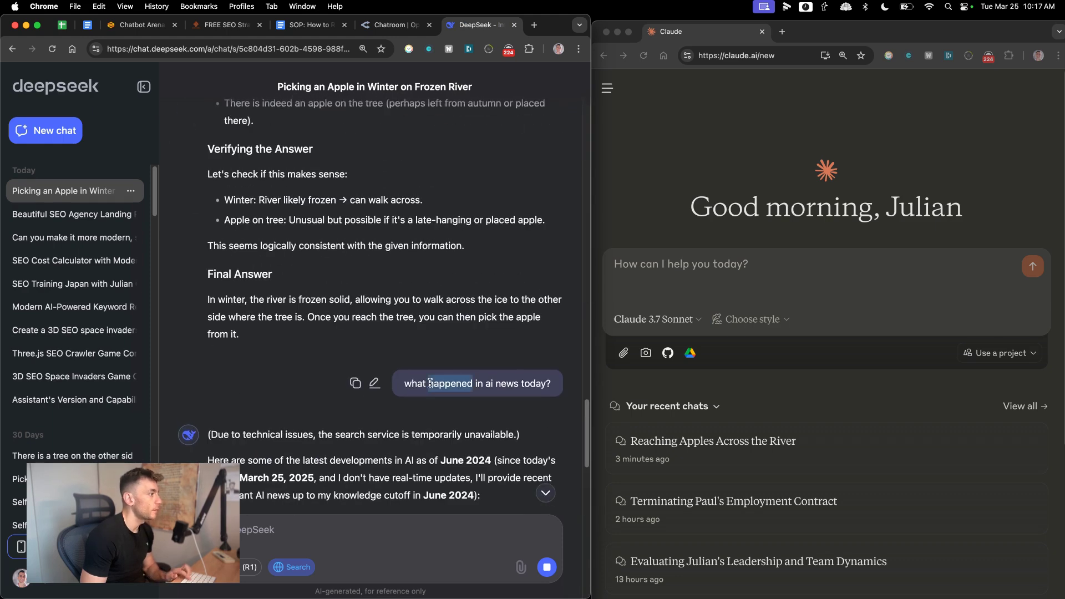
triple_click(429, 384)
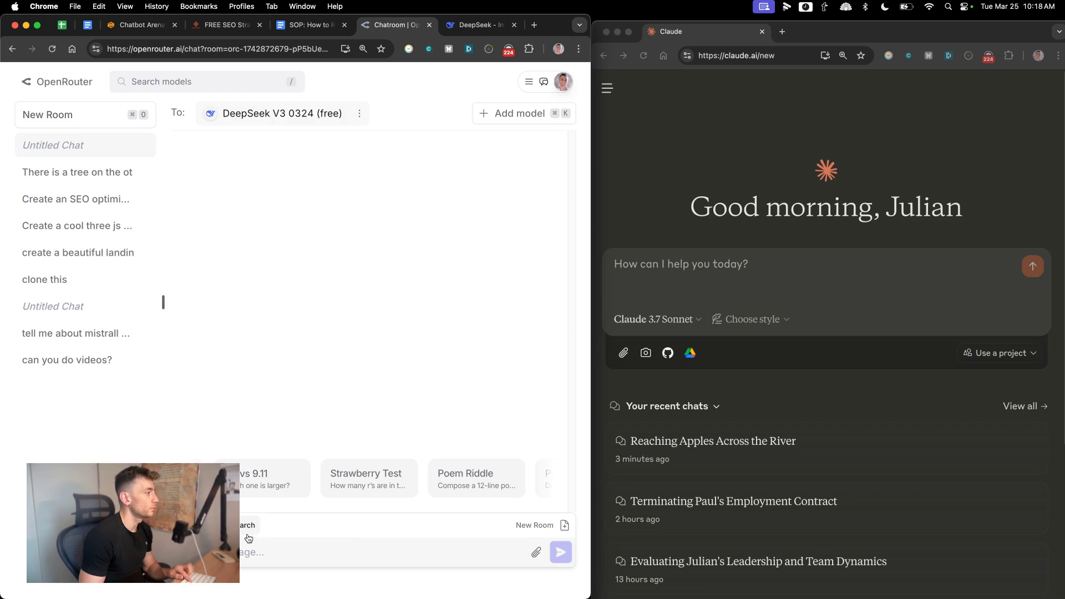
type("what happened in ai news today?")
key("Return")
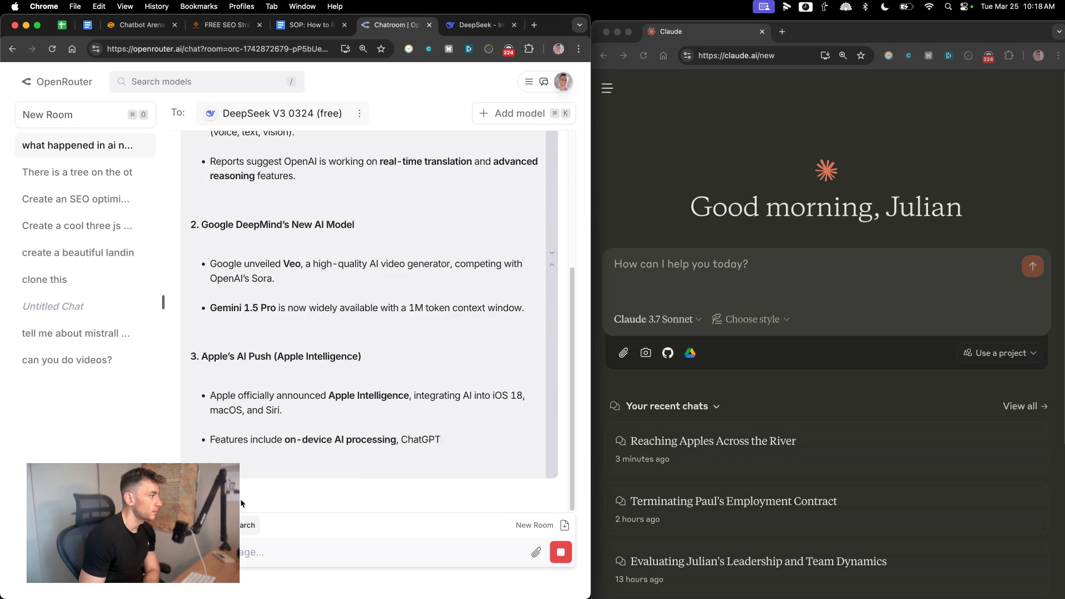
Step: Examine DeepSeek V3 0324's AI news answer, highlighting the date in its opening line and checking all the listed topics
scroll(333, 417, "up", 5)
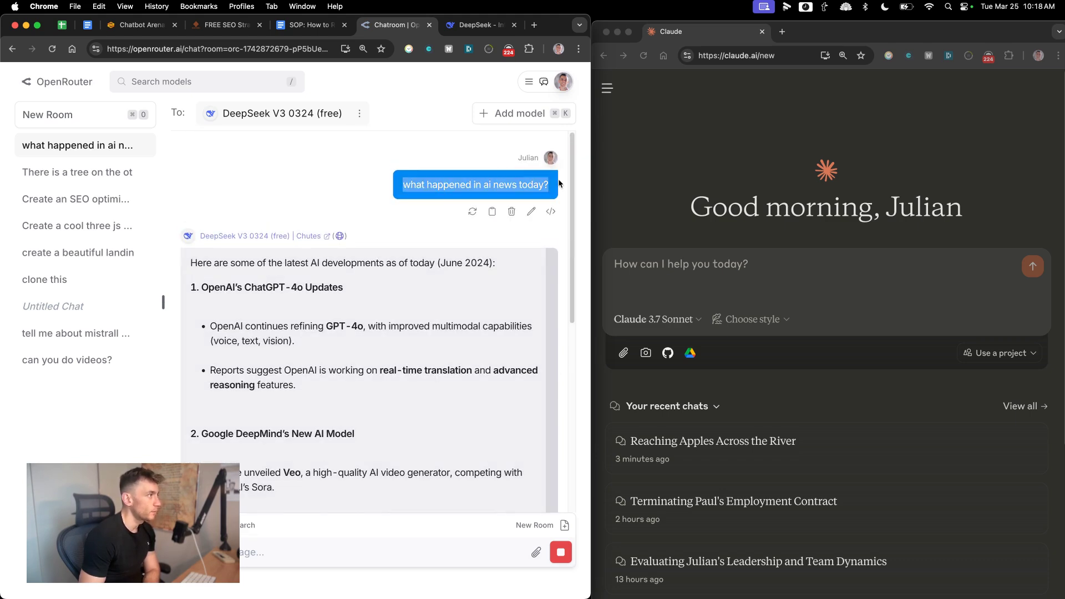
scroll(371, 318, "down", 2)
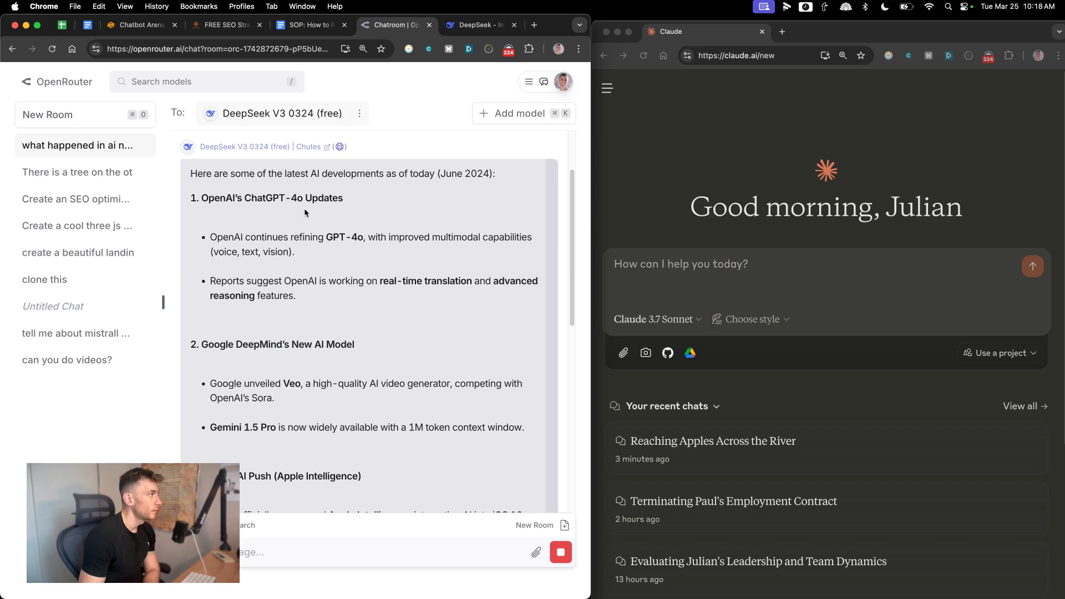
scroll(311, 308, "up", 2)
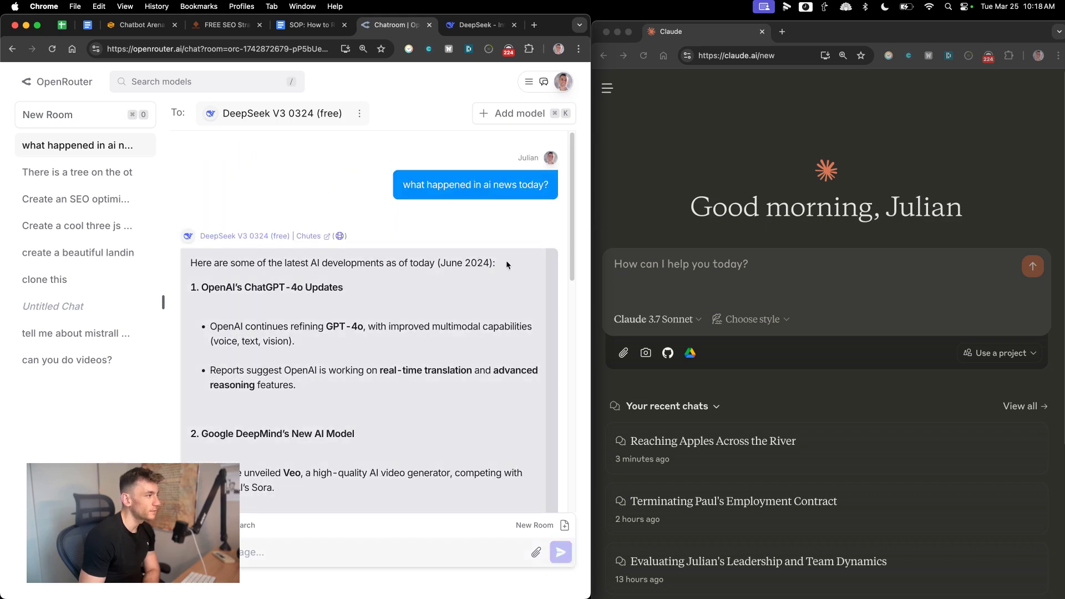
left_click_drag(506, 263, 420, 261)
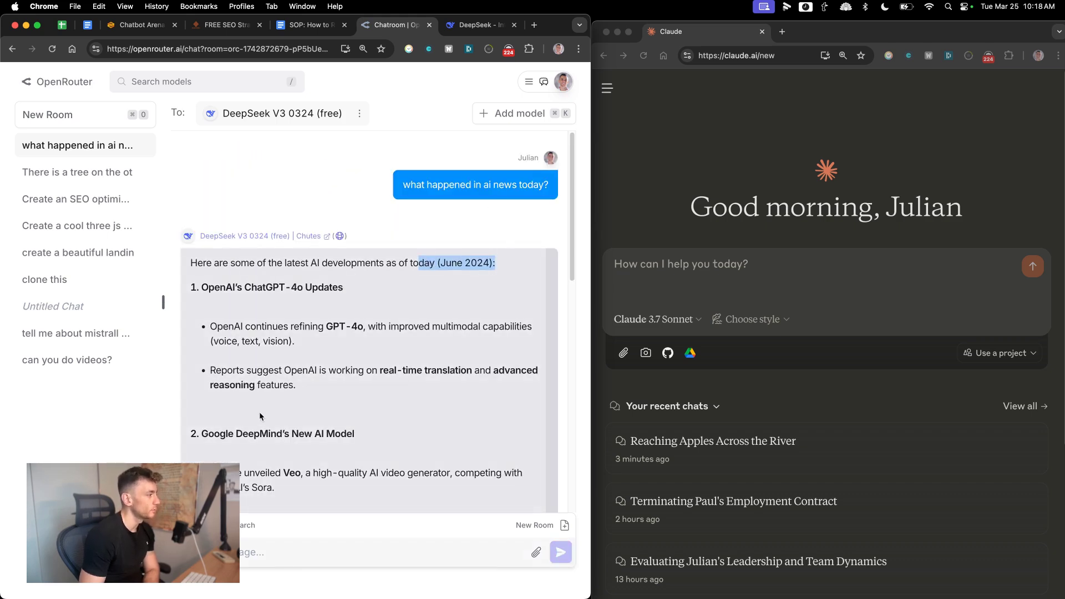
left_click(276, 436)
scroll(275, 441, "down", 10)
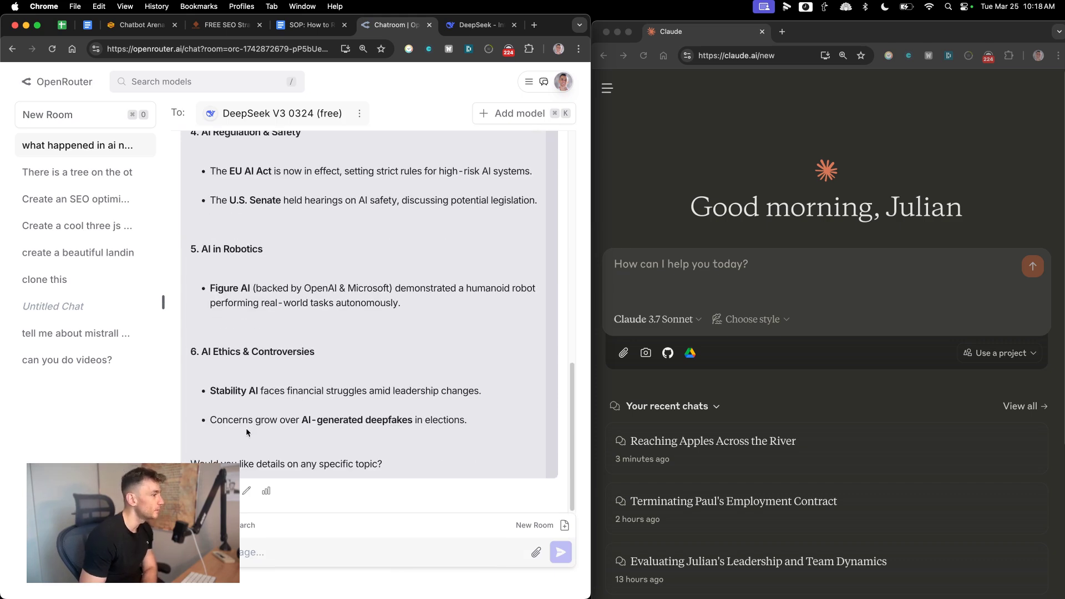
scroll(247, 432, "up", 3)
left_click(746, 221)
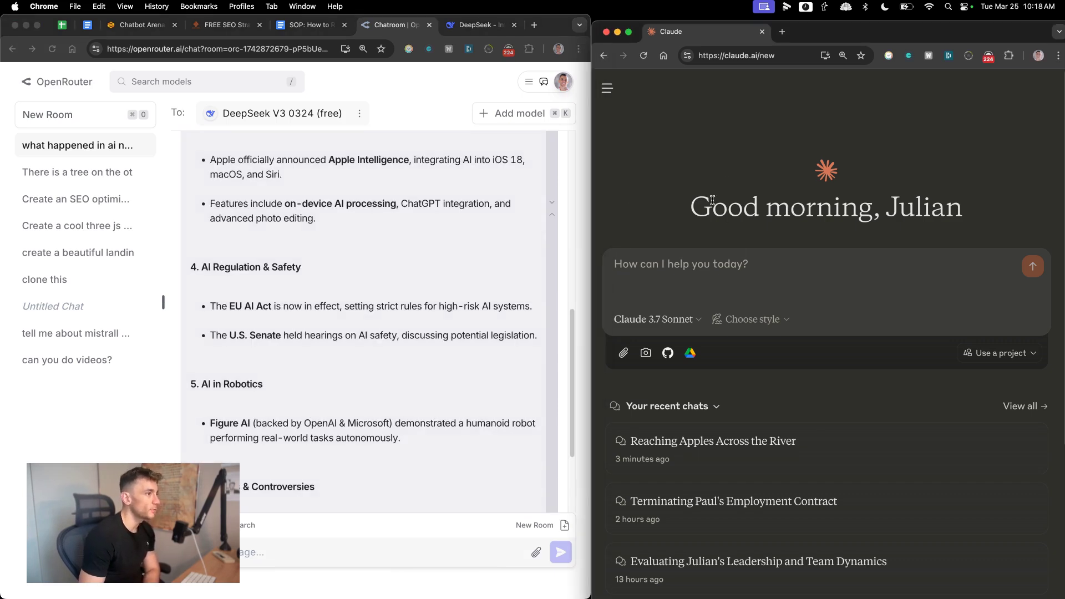
left_click_drag(712, 200, 989, 201)
left_click(1016, 225)
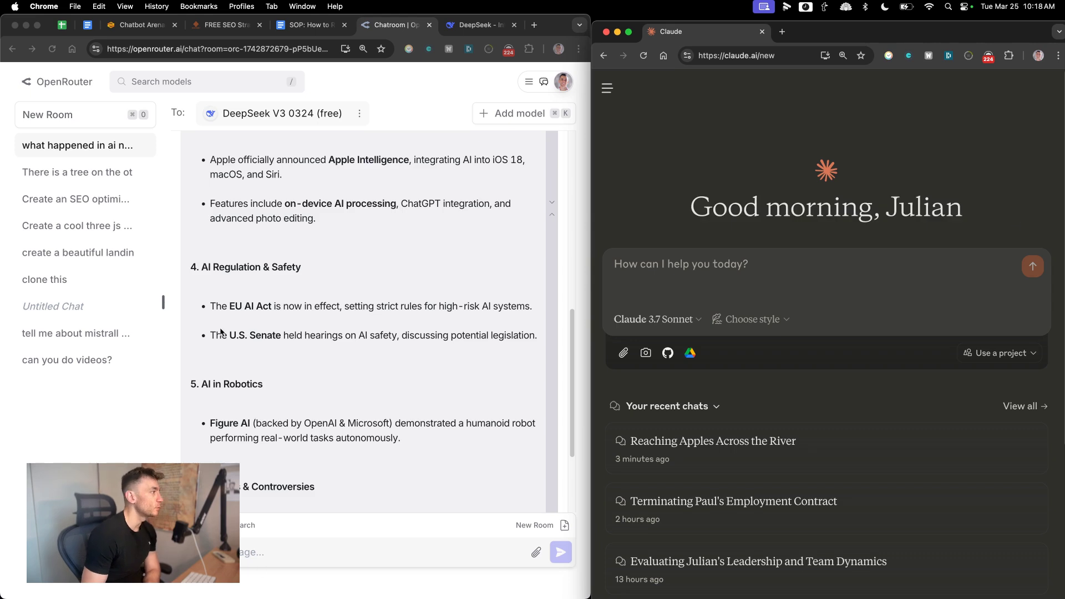
Step: Start another empty OpenRouter room with DeepSeek V3 0324
scroll(247, 336, "up", 10)
left_click(47, 114)
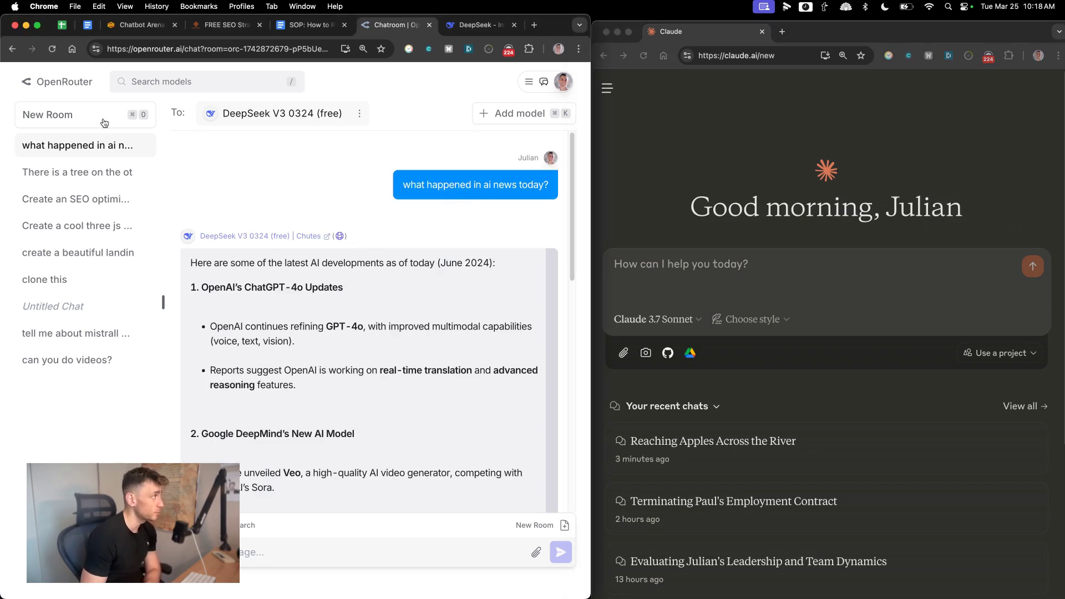
left_click(748, 225)
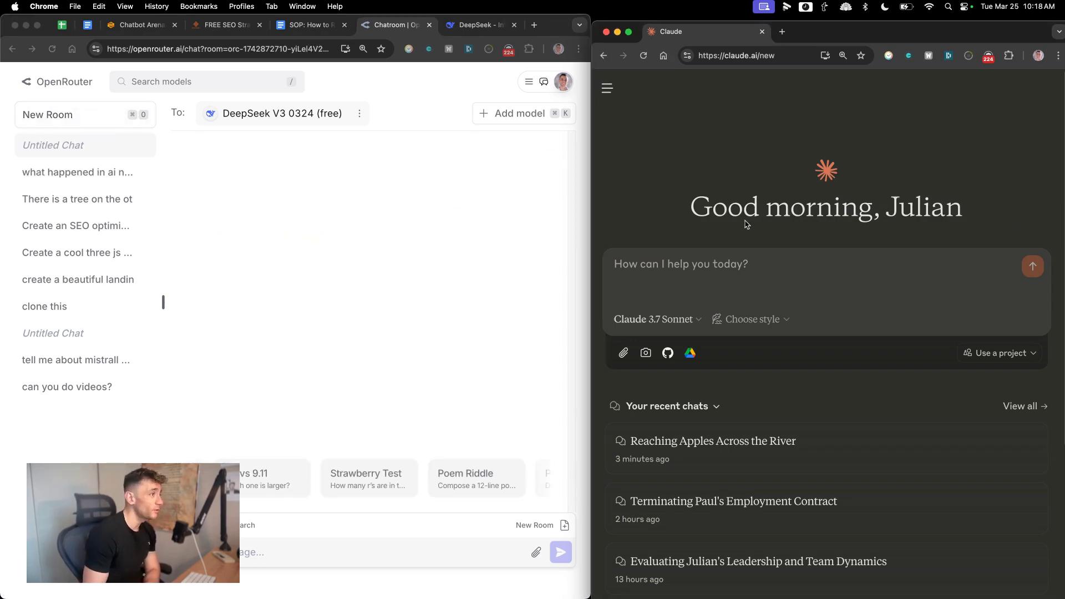
left_click(357, 312)
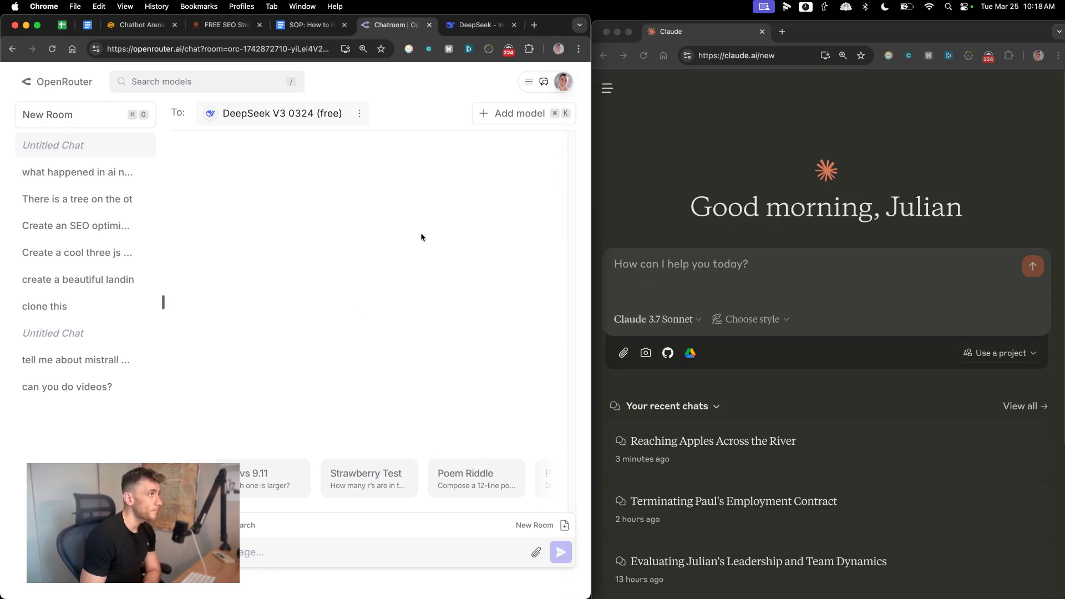
Step: Open ollama.com/models in a new browser tab and search its model library for "deepseek"
key("super+t")
type("ollama.com/models")
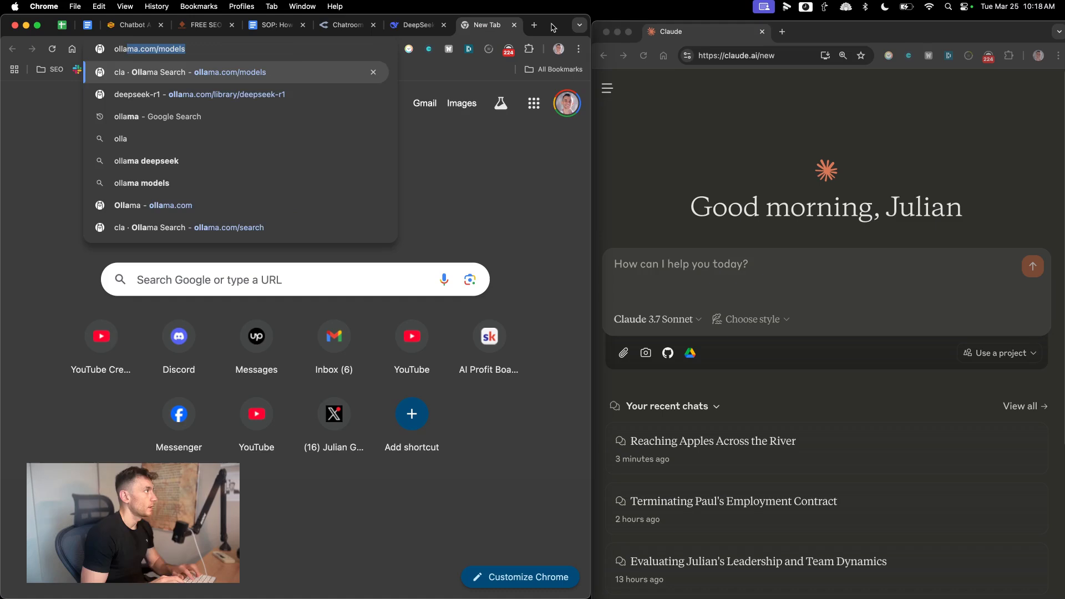
key("Return")
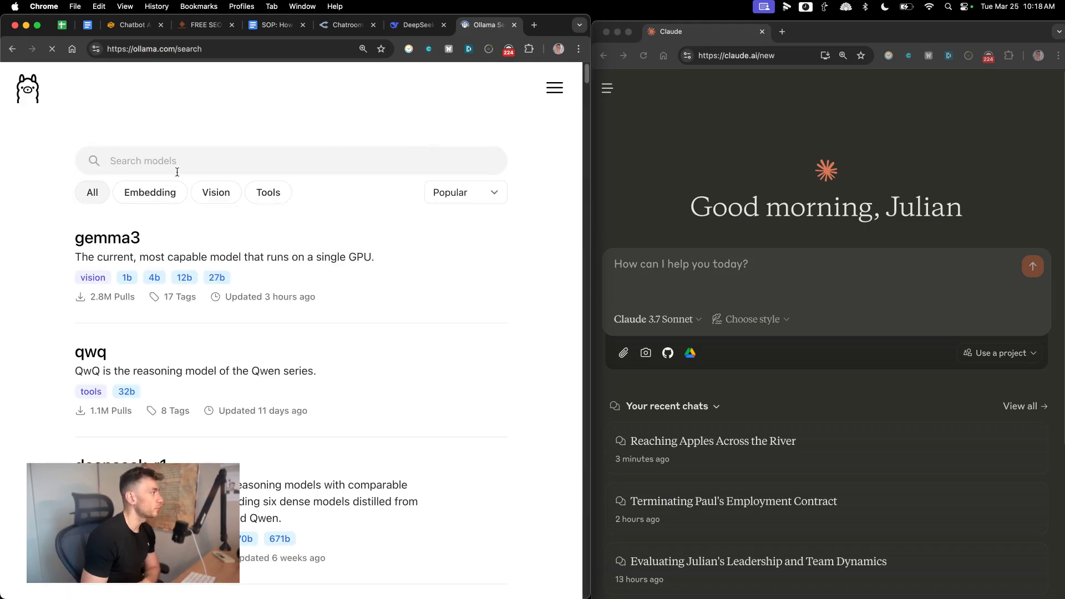
left_click(185, 158)
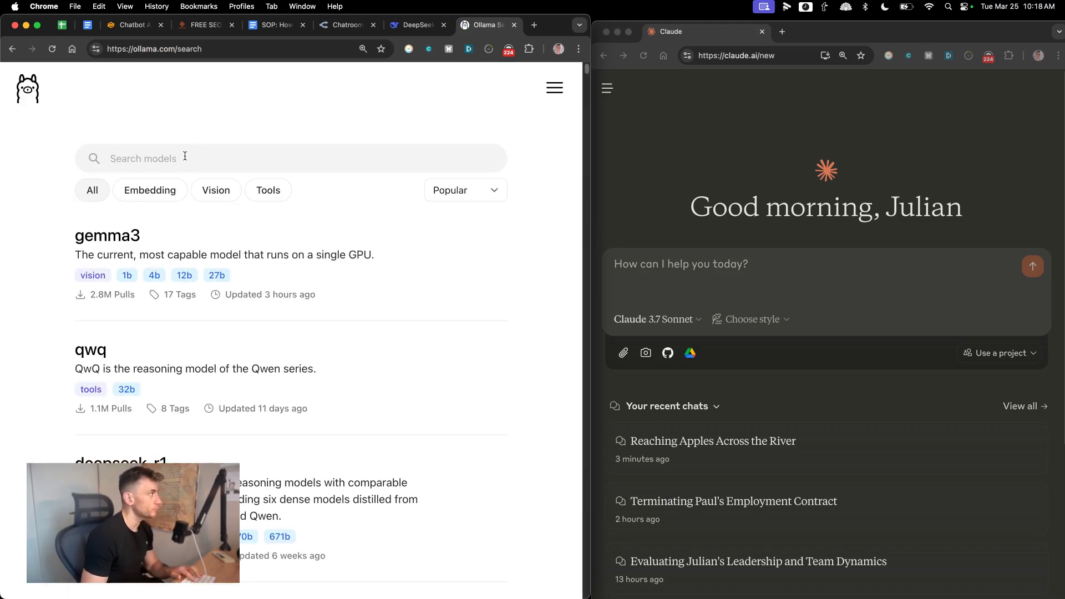
type("deepseek")
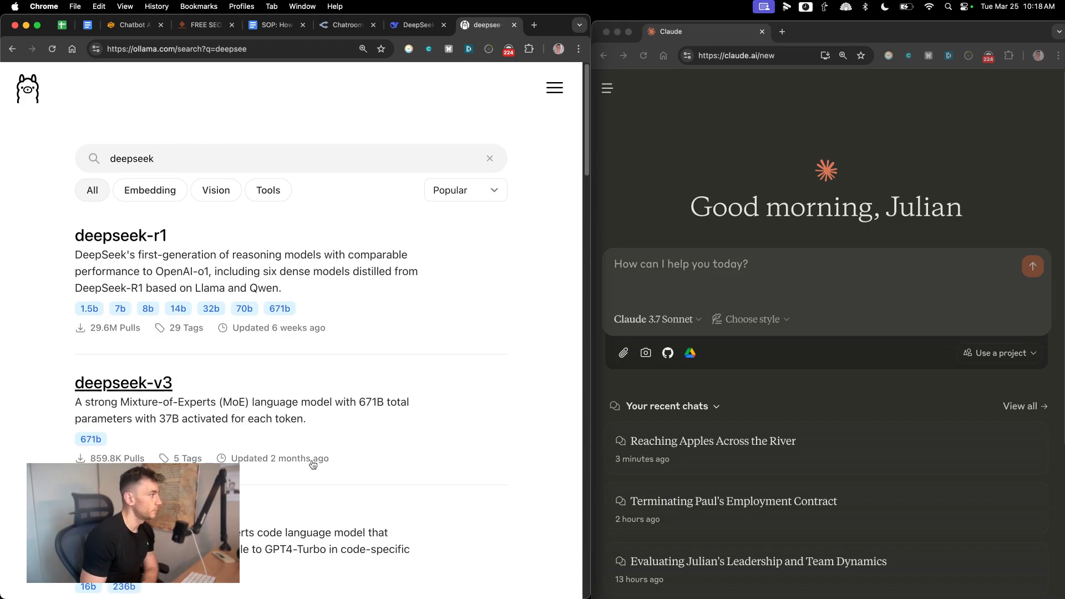
Step: Check the deepseek-v3 entry in the Ollama model search results
left_click(123, 383)
left_click(12, 49)
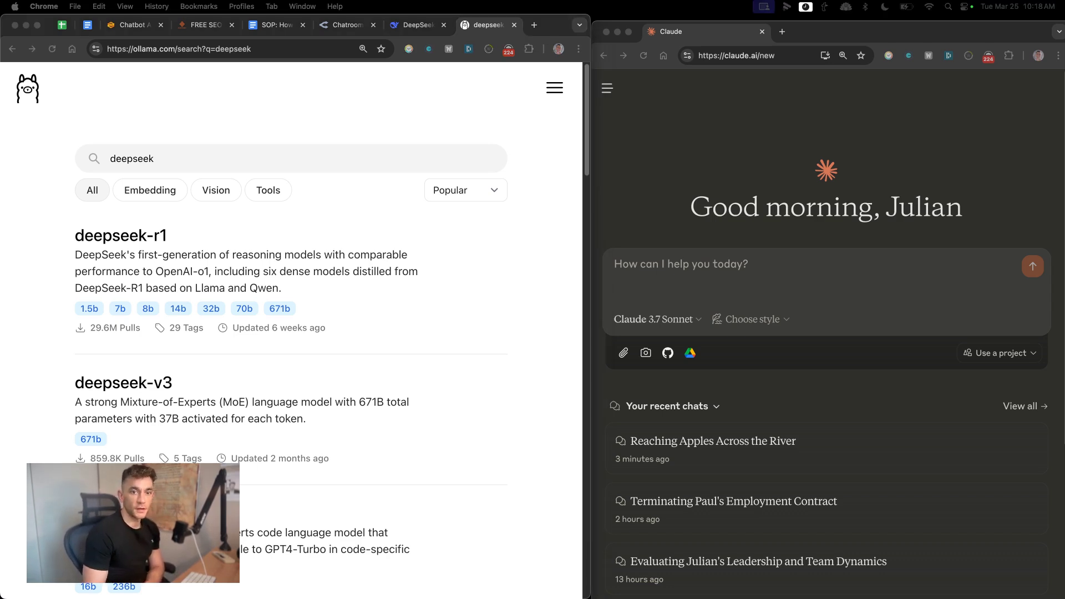
left_click(381, 309)
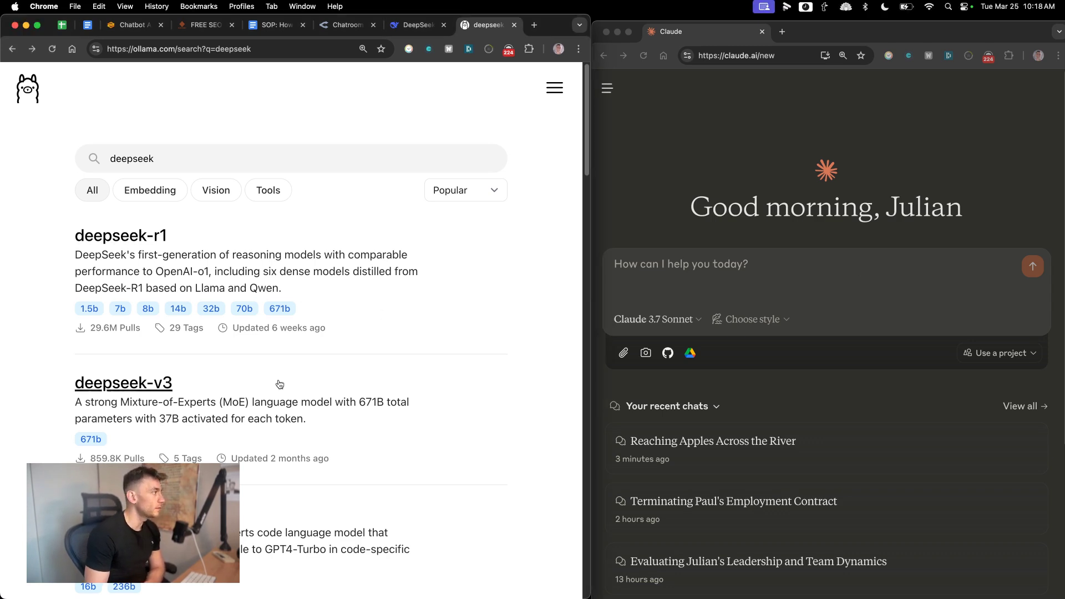
Step: Look through the Ollama search results for DeepSeek models, checking the listed versions and their update dates
scroll(232, 326, "down", 8)
scroll(231, 326, "up", 7)
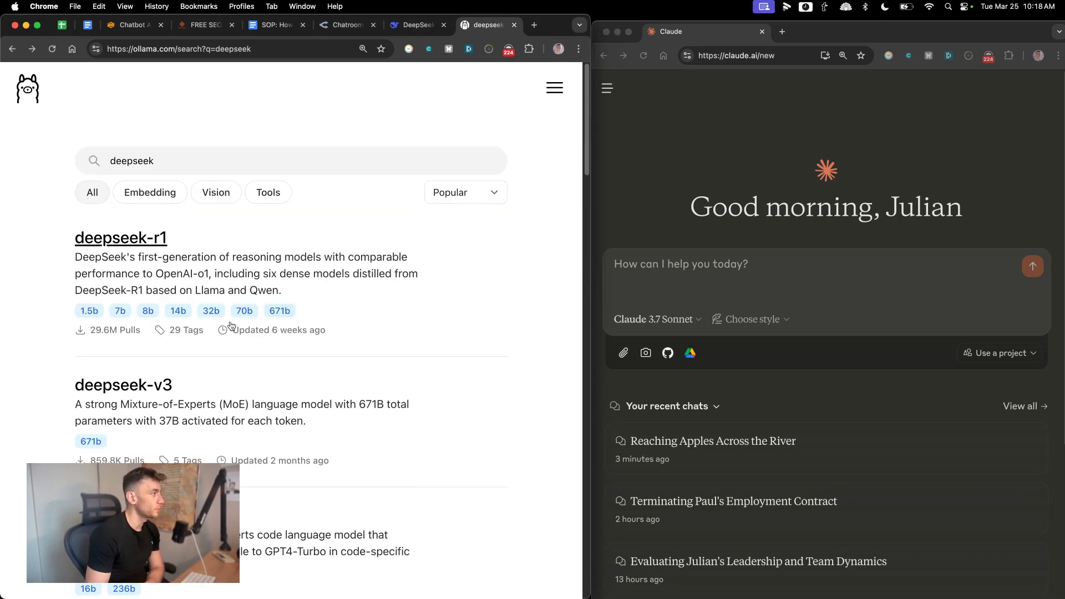
scroll(227, 311, "down", 3)
scroll(231, 225, "down", 7)
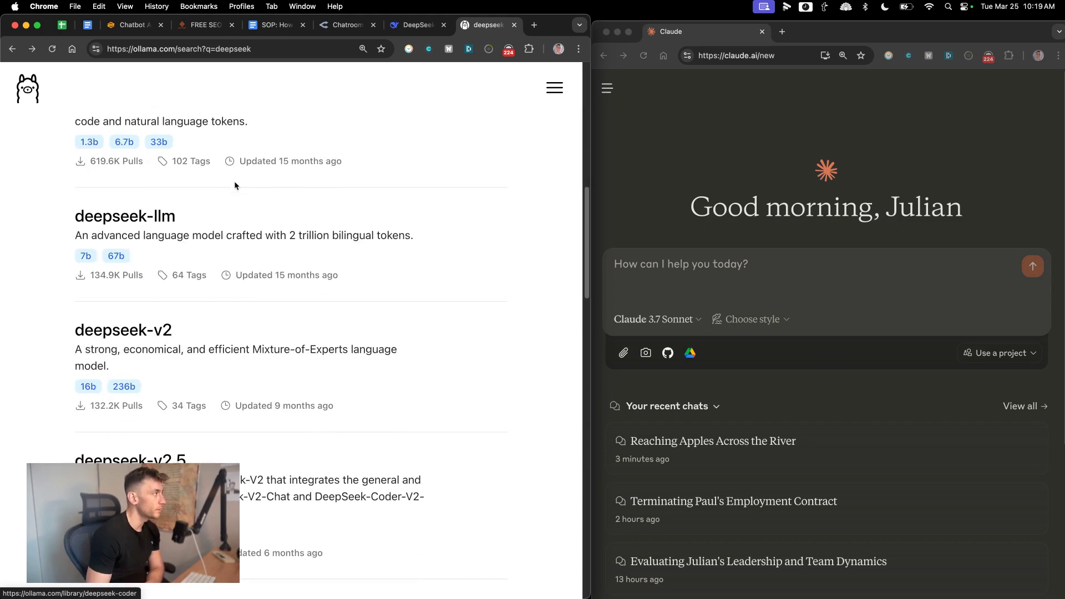
scroll(234, 181, "up", 10)
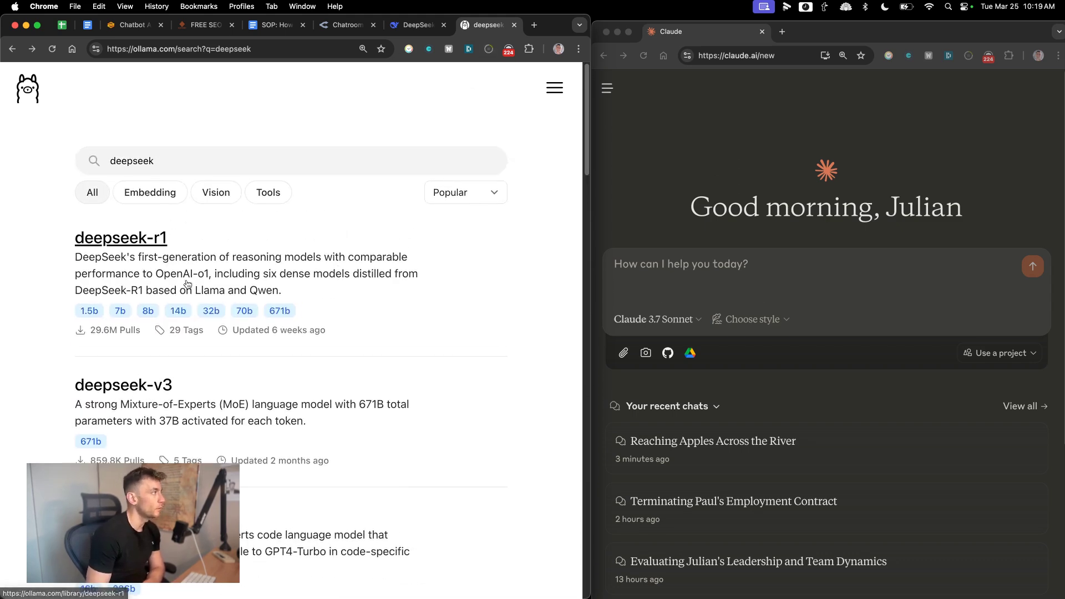
left_click(175, 166)
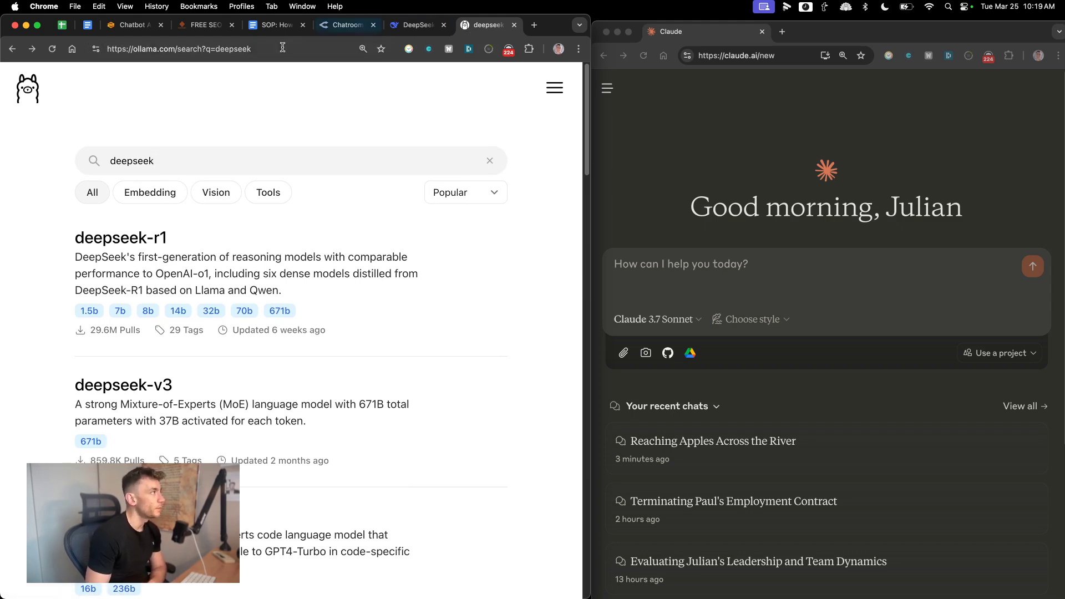
Step: Bring up the OpenRouter chatroom, place its tab last in the row, and go to the OpenRouter home page
left_click_drag(320, 30, 477, 25)
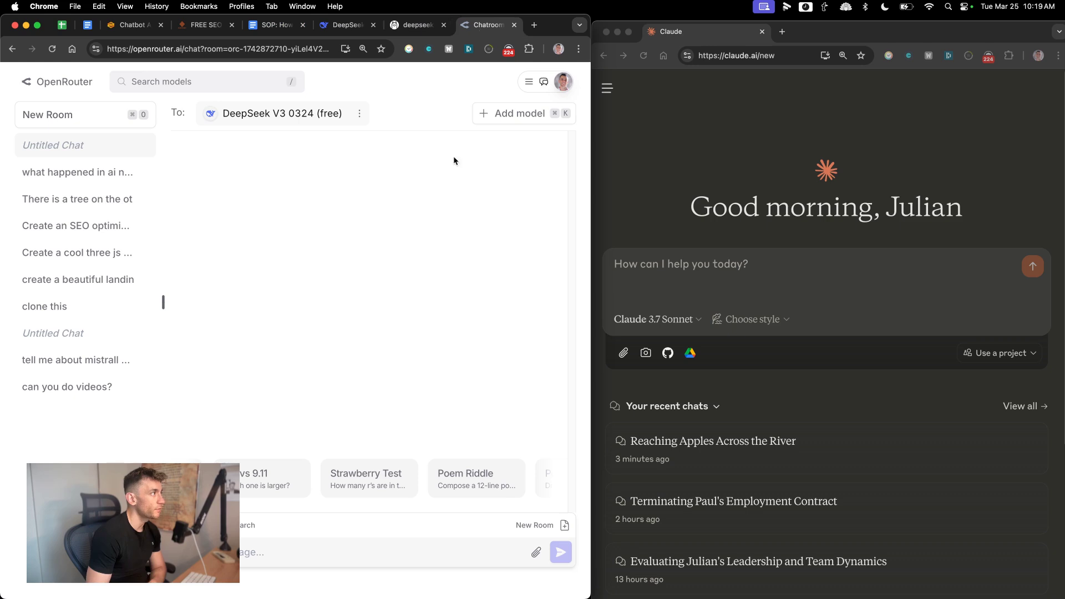
left_click(42, 84)
left_click(910, 148)
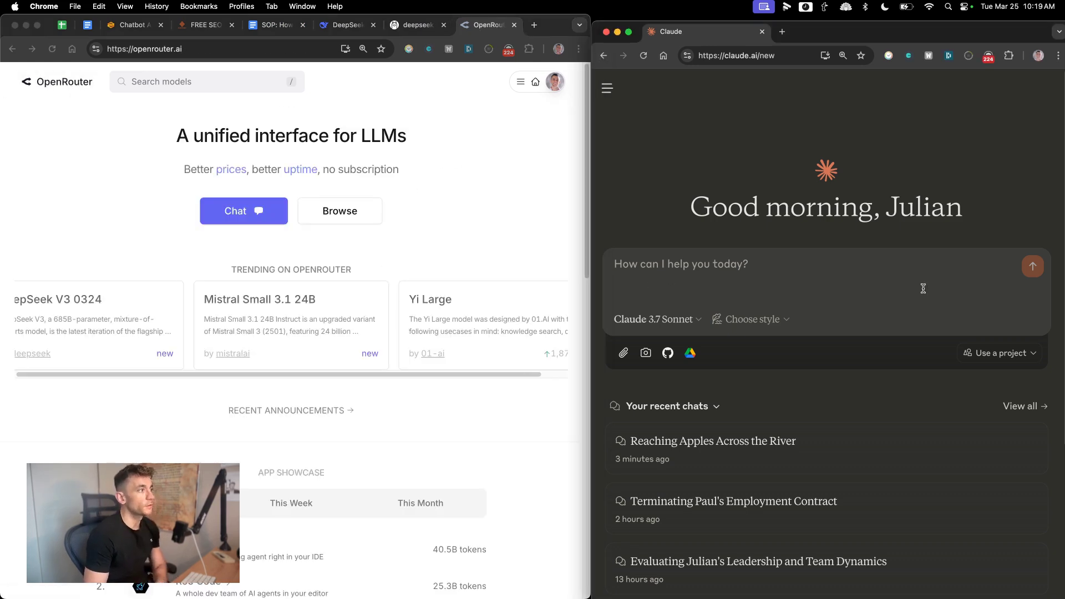
triple_click(916, 197)
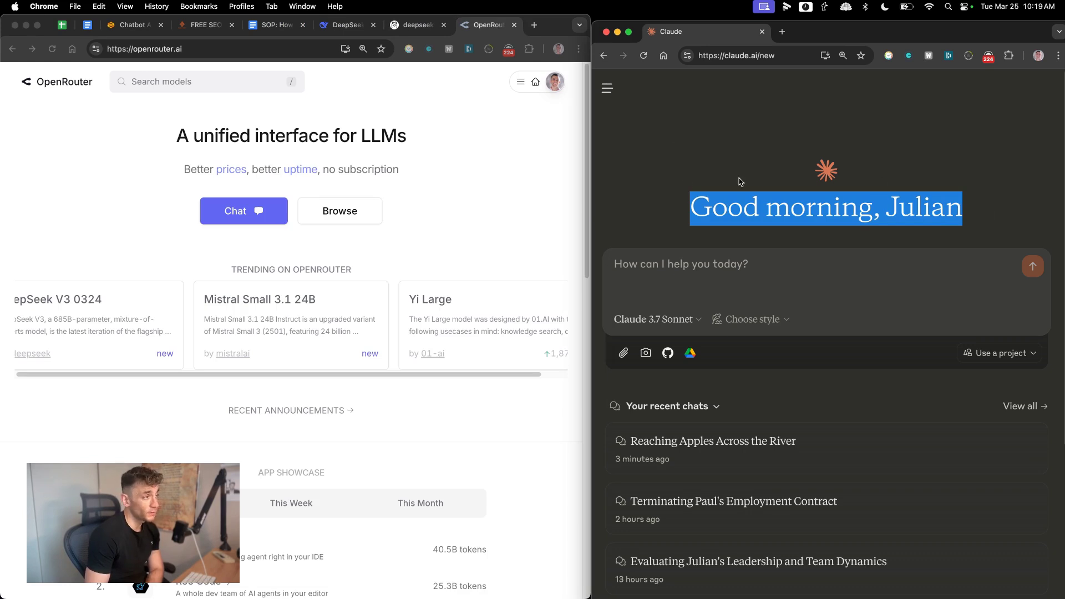
left_click(700, 195)
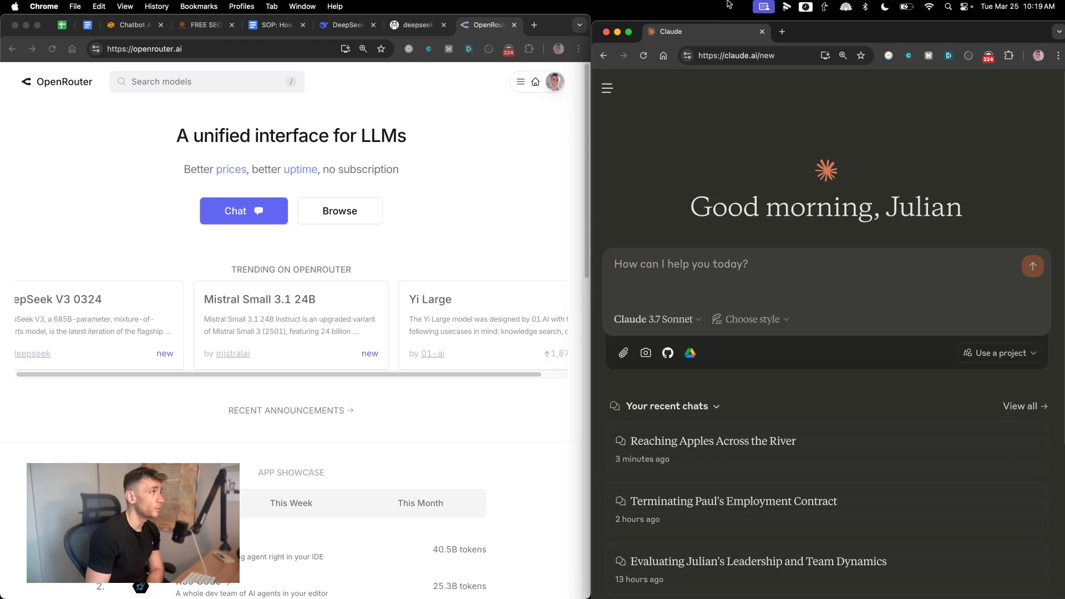
left_click(466, 213)
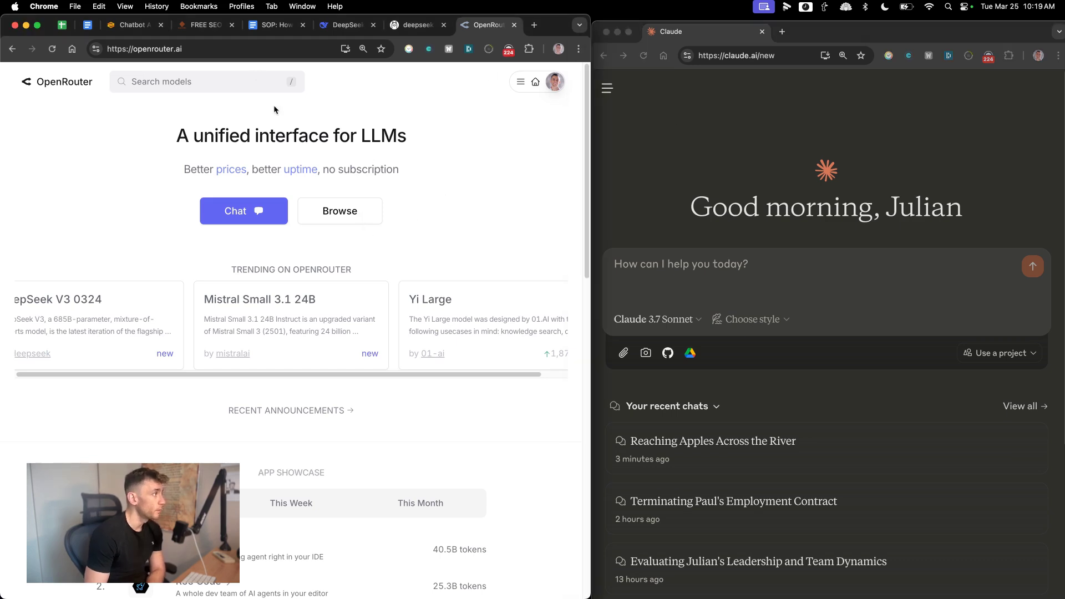
Step: Search OpenRouter's models for "deepseek", open the DeepSeek V3 0324 (free) page and highlight its title
left_click(163, 89)
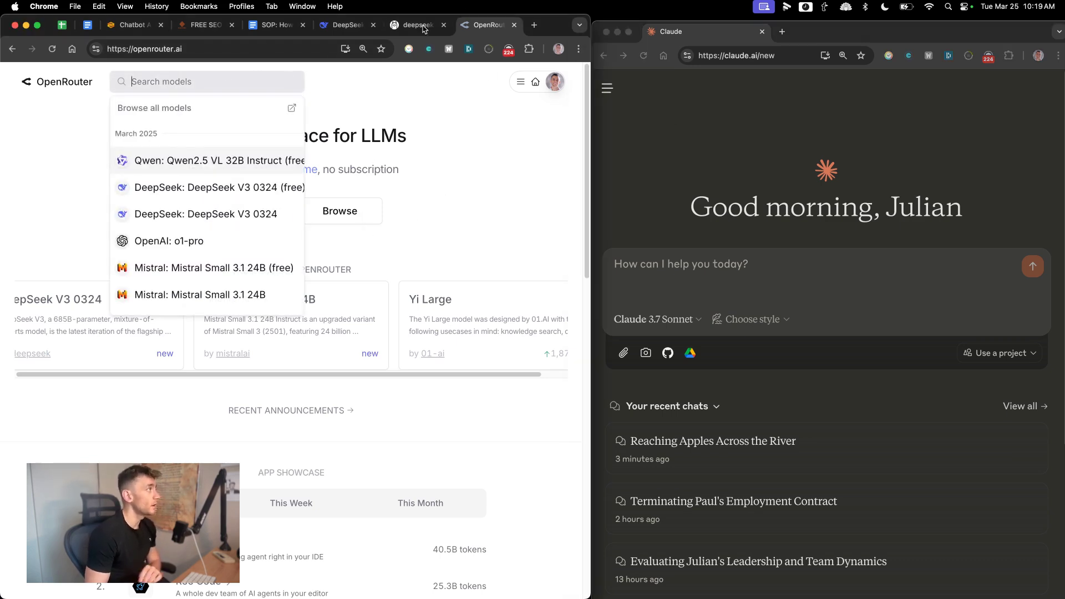
type("deepseek")
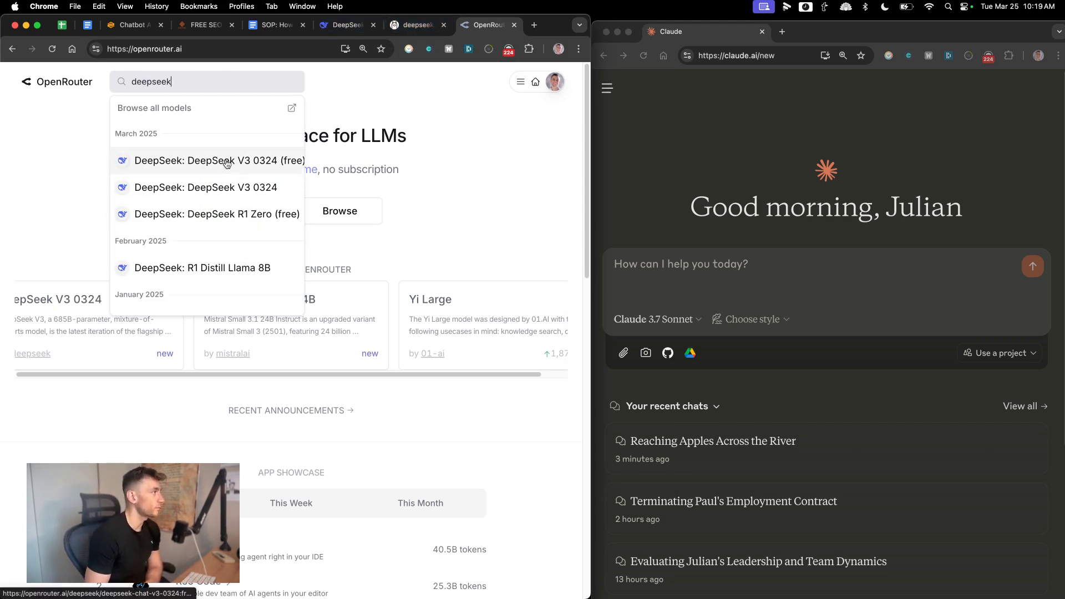
left_click(271, 162)
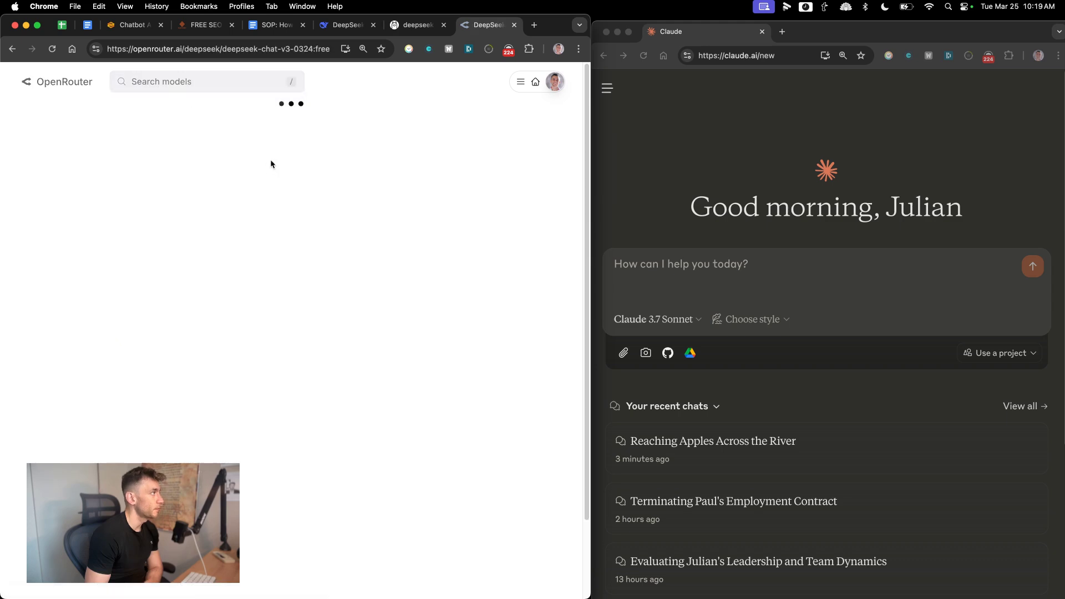
left_click_drag(260, 128, 33, 134)
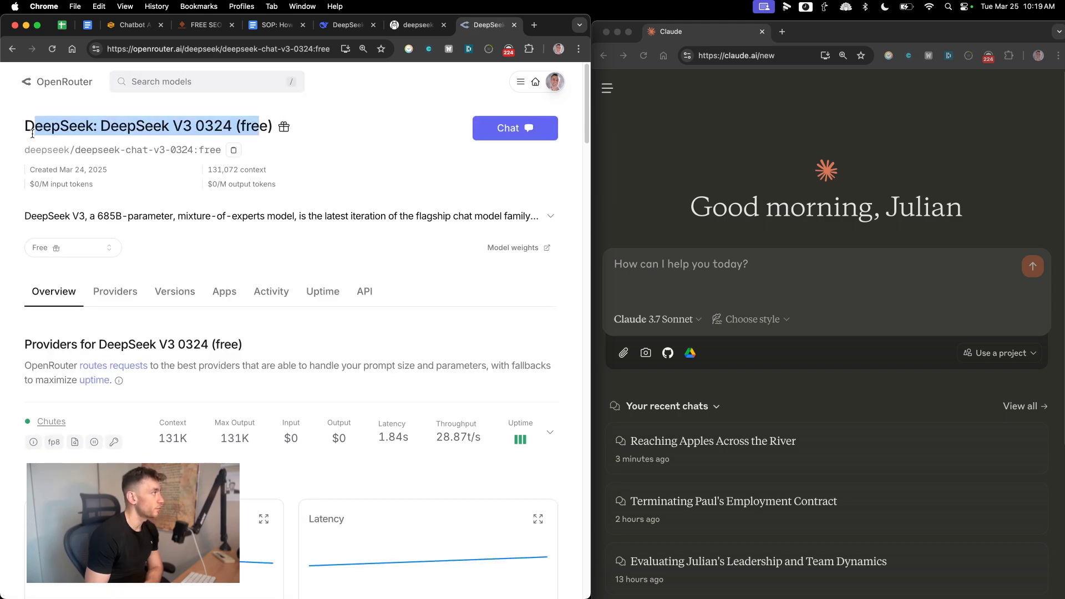
scroll(96, 246, "down", 3)
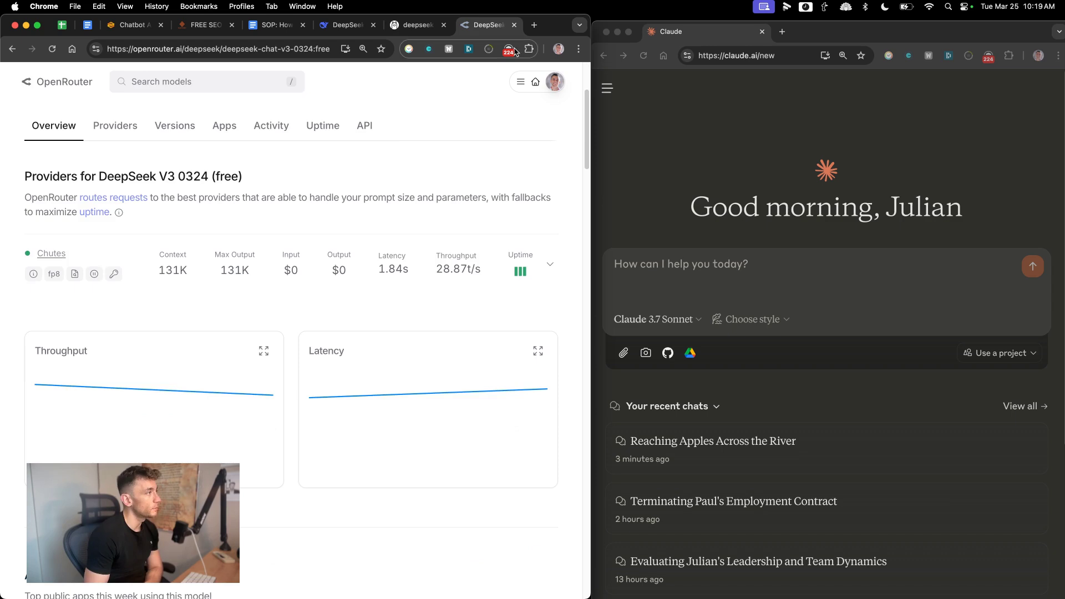
Step: Clear the Claude window from the screen and enlarge the OpenRouter browser window to fill it
left_click_drag(696, 40, 544, 41)
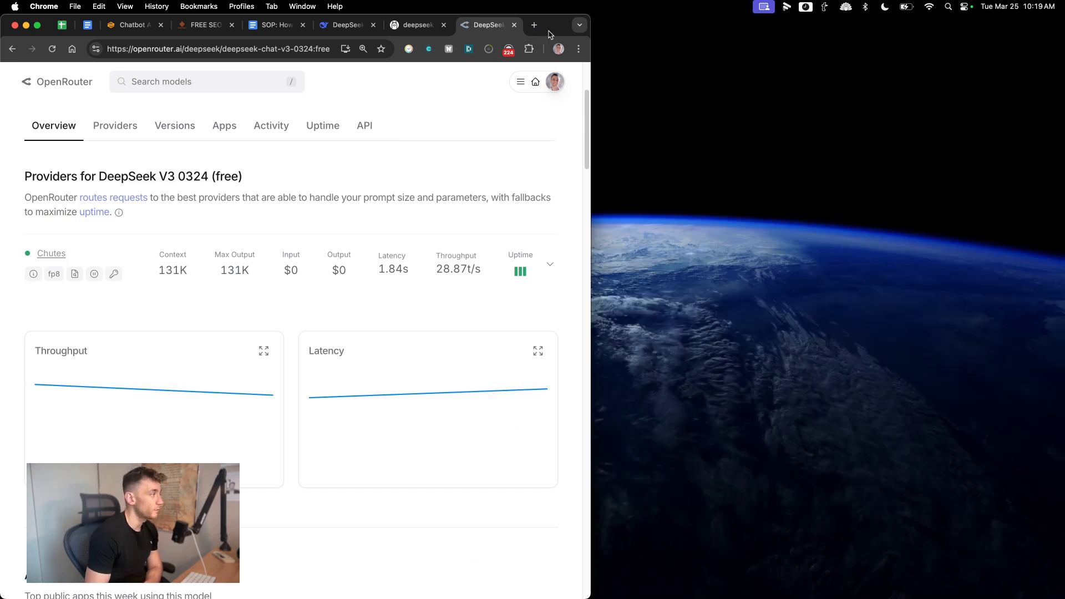
double_click(549, 34)
Step: Examine the DeepSeek V3 0324 (free) page, including its token pricing, top apps, recent activity, uptime chart and sample API code
scroll(611, 461, "down", 9)
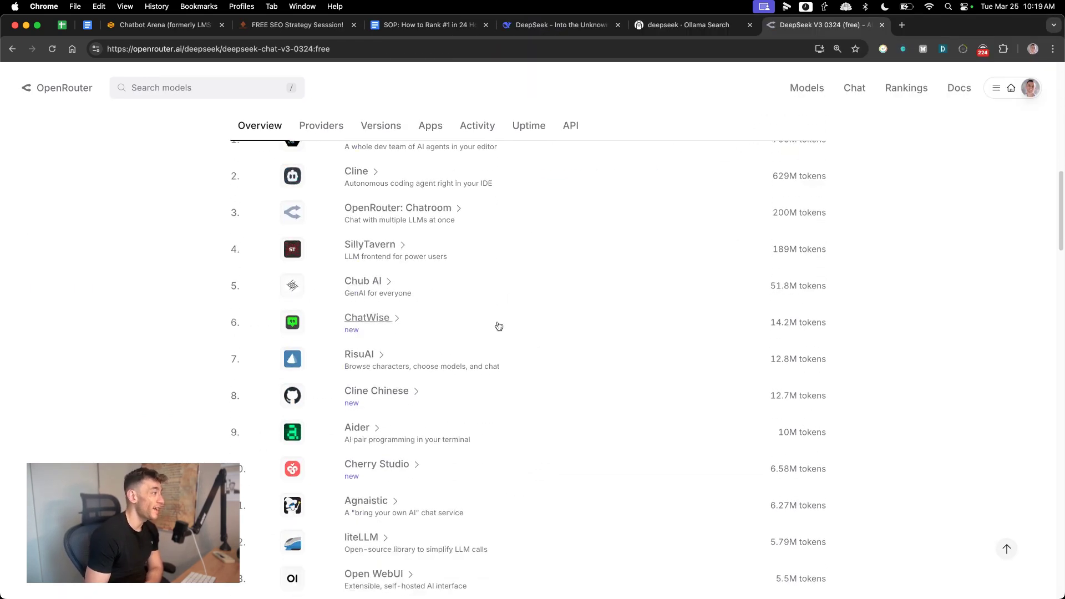
scroll(497, 325, "up", 12)
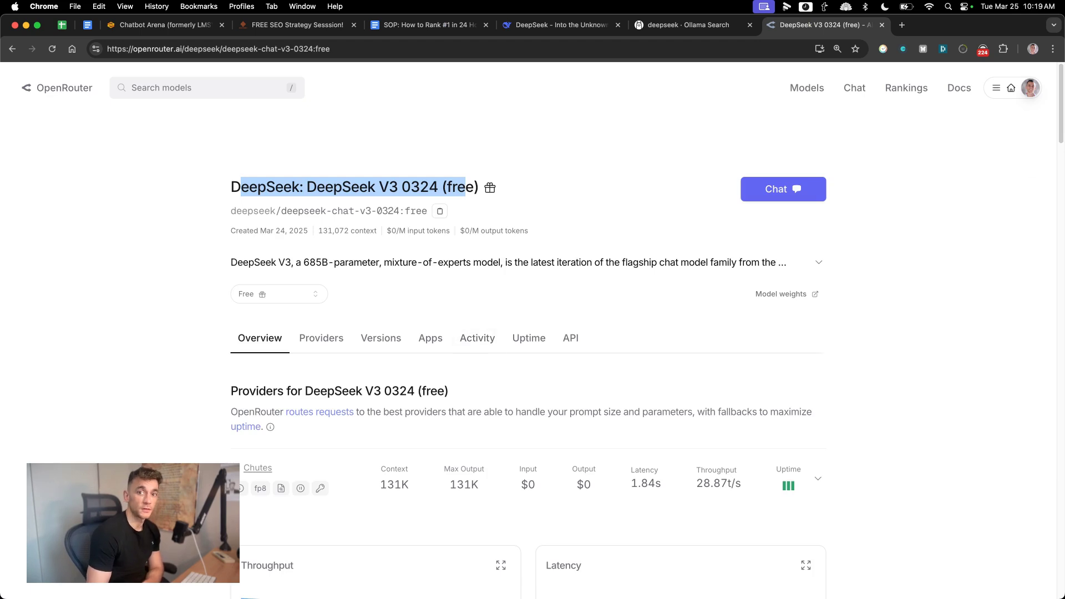
left_click(325, 228)
left_click_drag(196, 190, 514, 178)
left_click(489, 164)
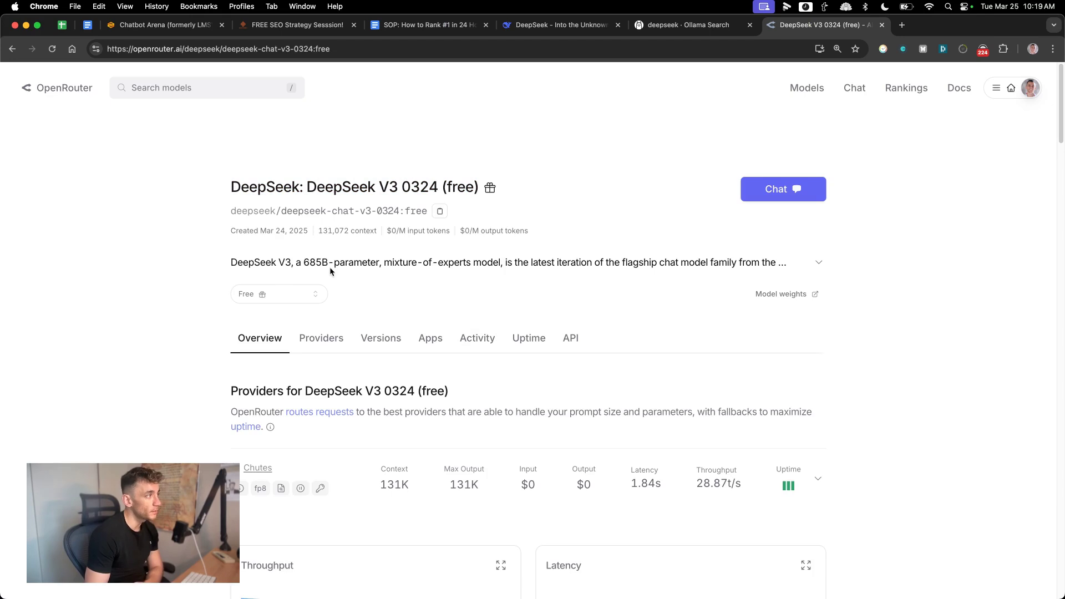
scroll(113, 361, "down", 20)
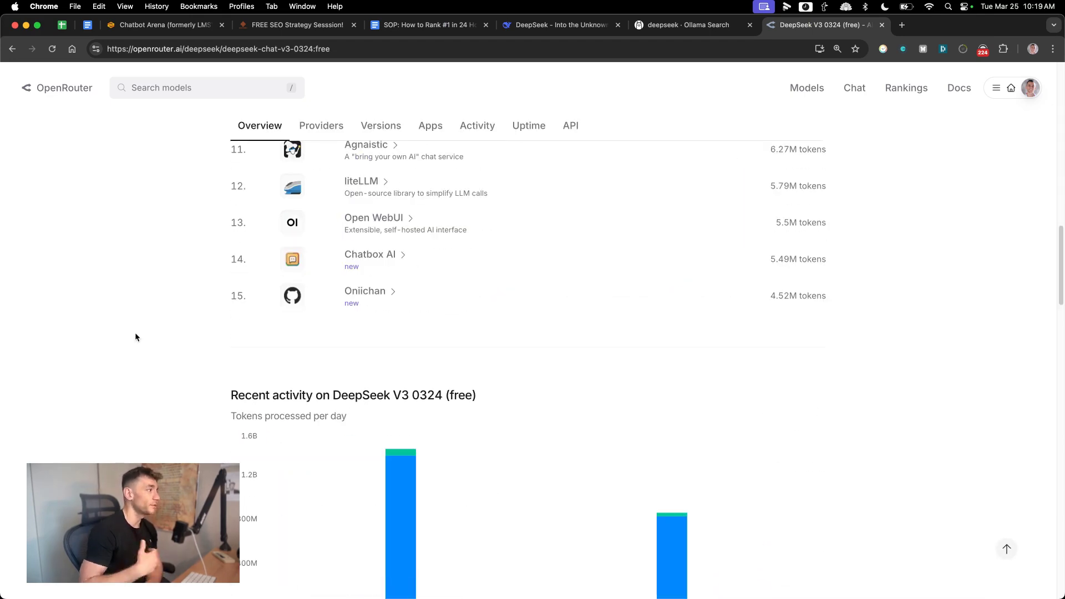
scroll(161, 339, "down", 10)
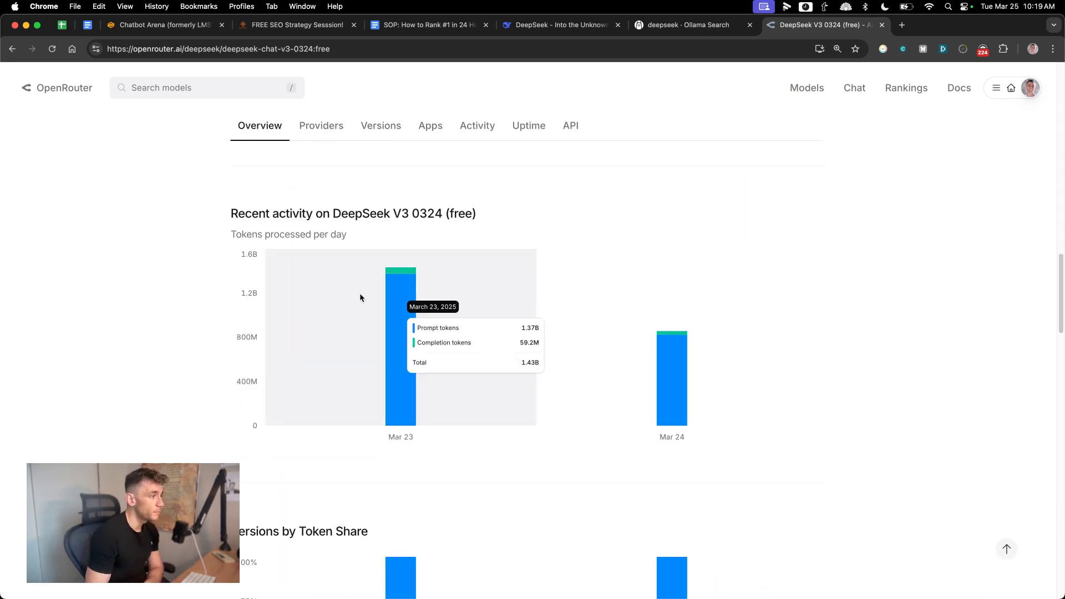
scroll(909, 444, "down", 15)
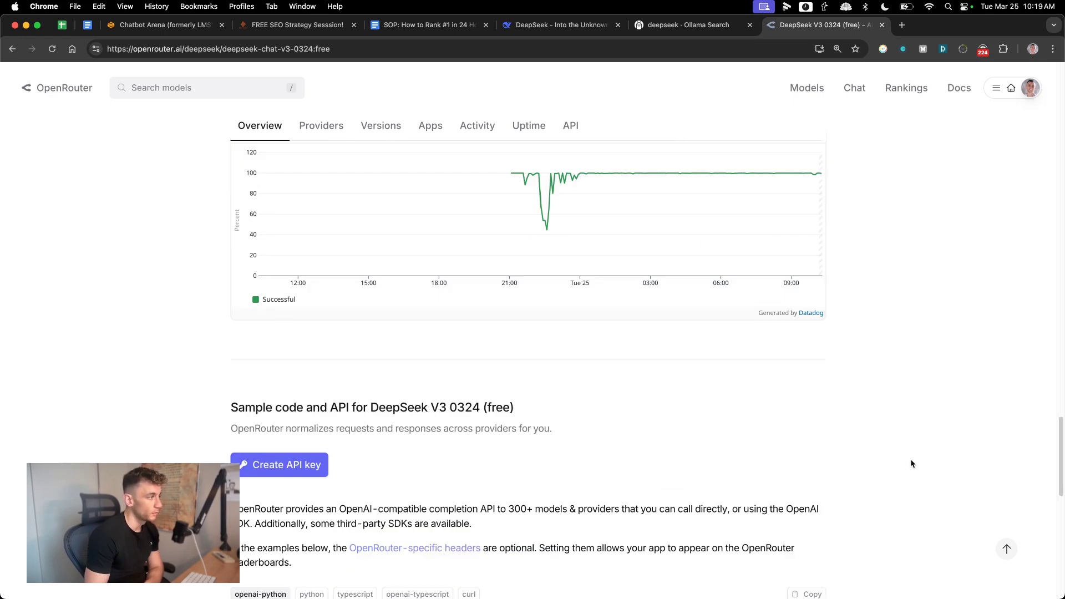
scroll(914, 465, "up", 10)
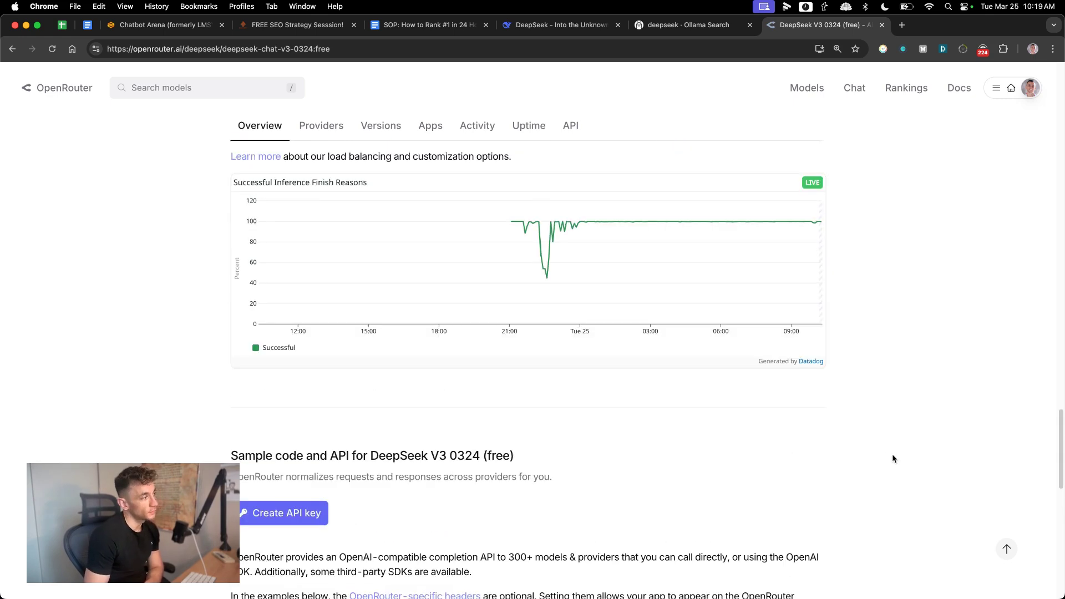
scroll(876, 457, "down", 13)
scroll(859, 462, "down", 2)
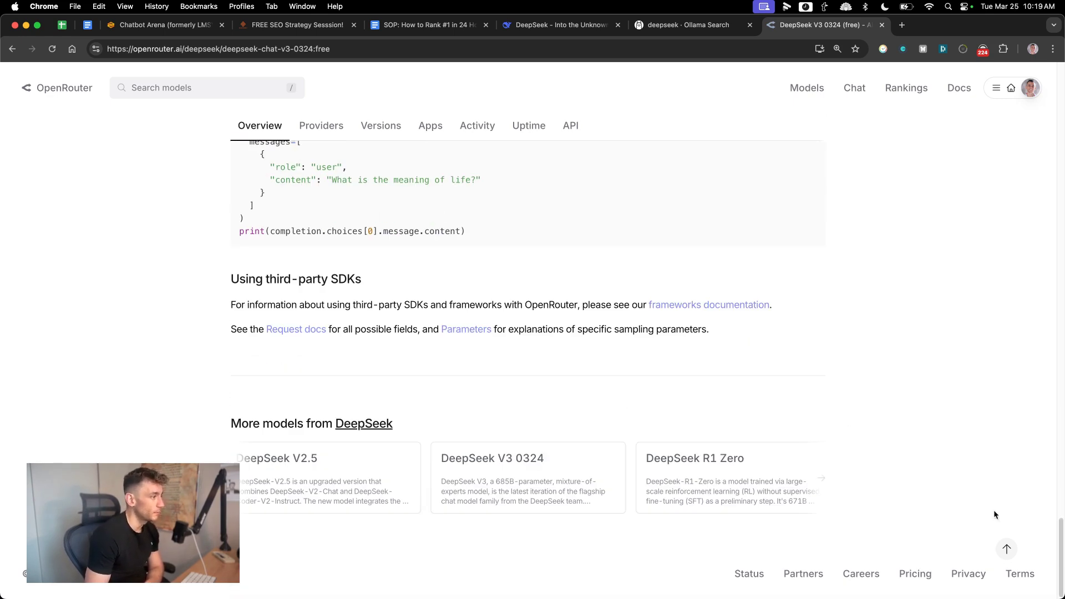
Step: Open the standard DeepSeek V3 0324 model page in its own tab and review its provider pricing and the apps using it
left_click(493, 458, "super")
left_click_drag(882, 28, 799, 25)
scroll(521, 384, "down", 3)
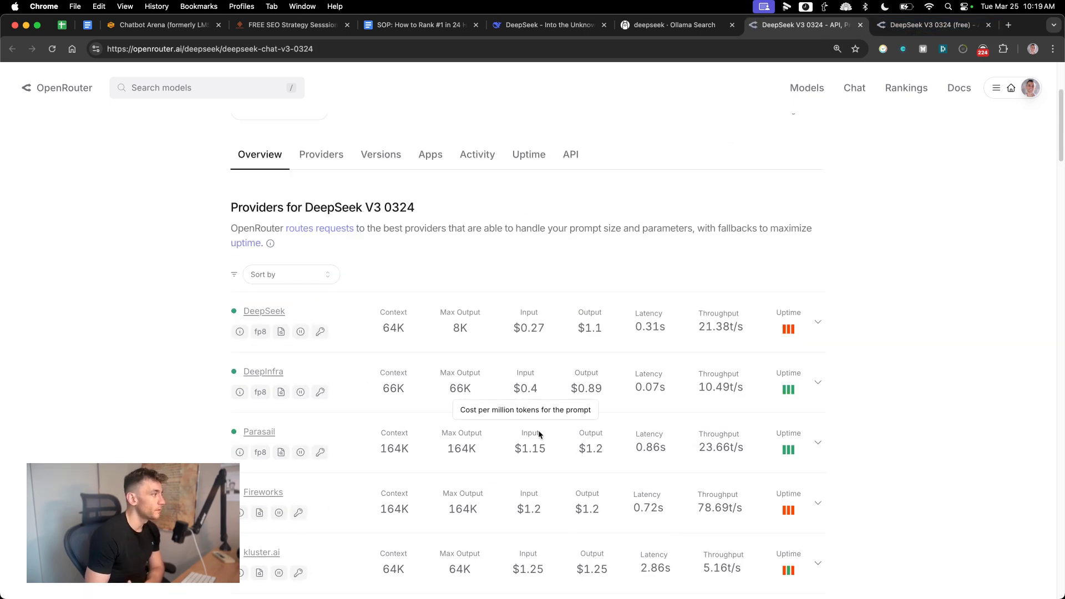
scroll(491, 394, "down", 15)
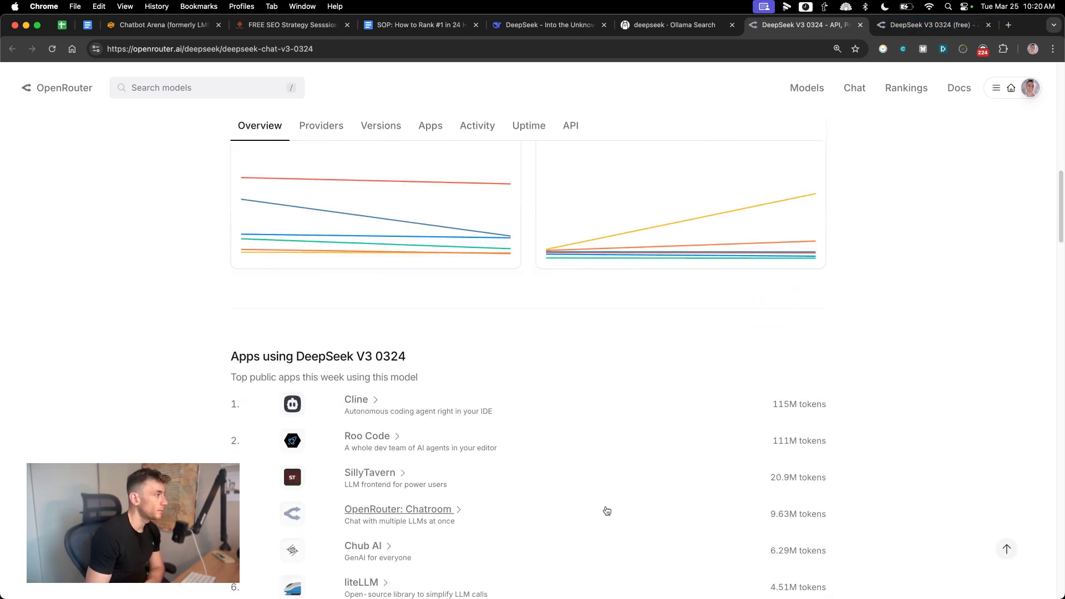
scroll(388, 235, "up", 1)
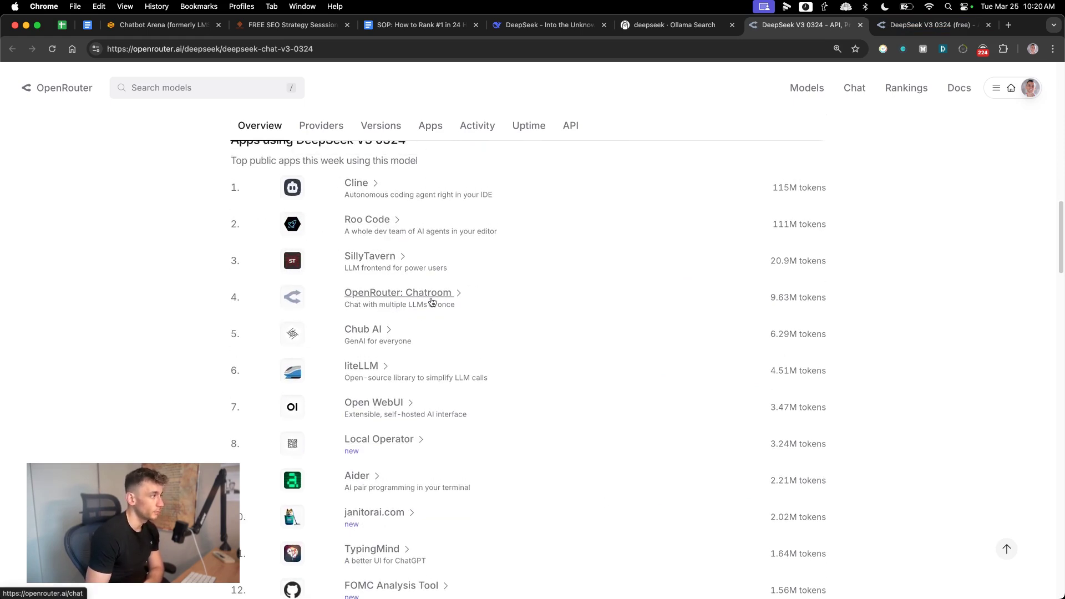
scroll(270, 388, "down", 4)
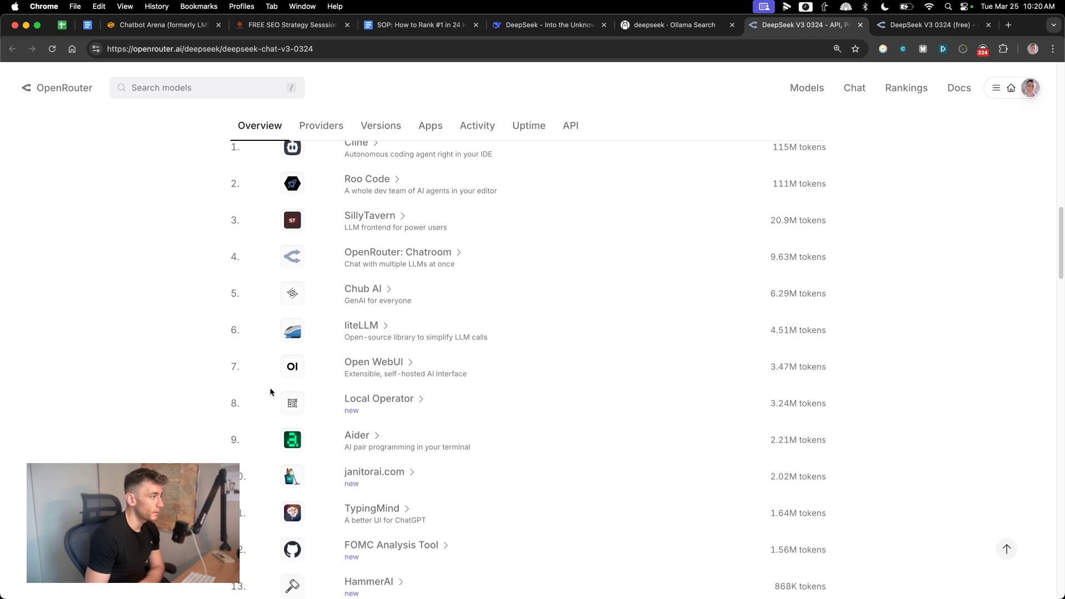
scroll(263, 377, "up", 6)
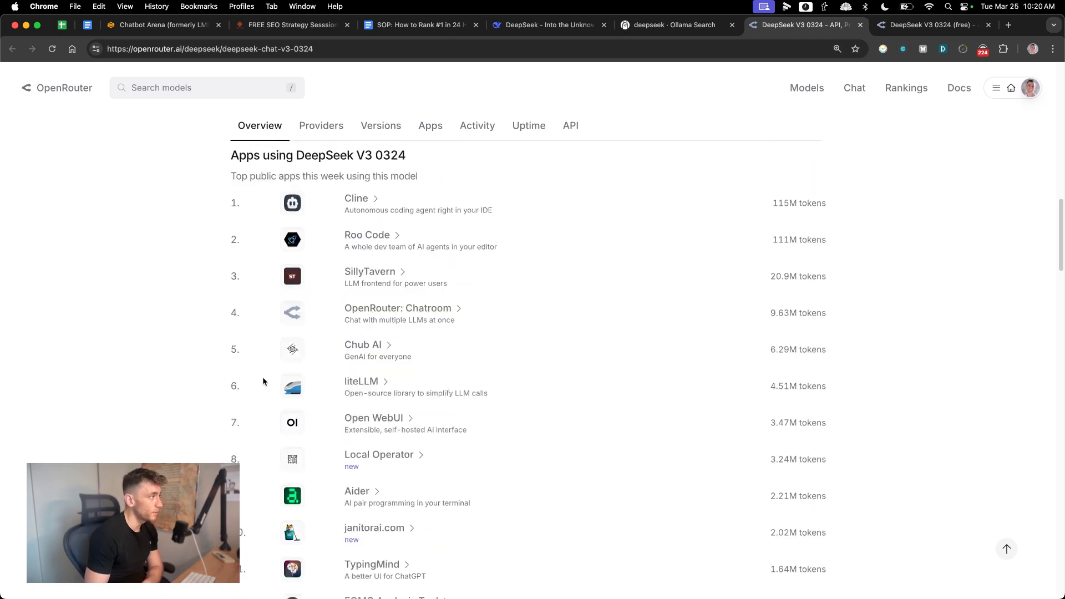
scroll(262, 383, "up", 10)
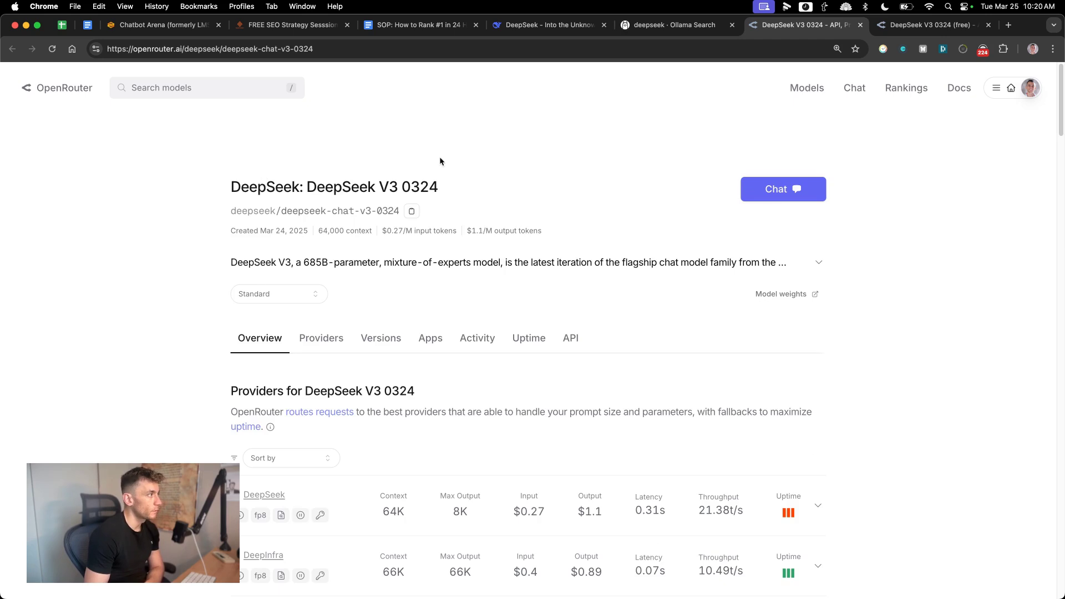
triple_click(467, 193)
left_click(485, 195)
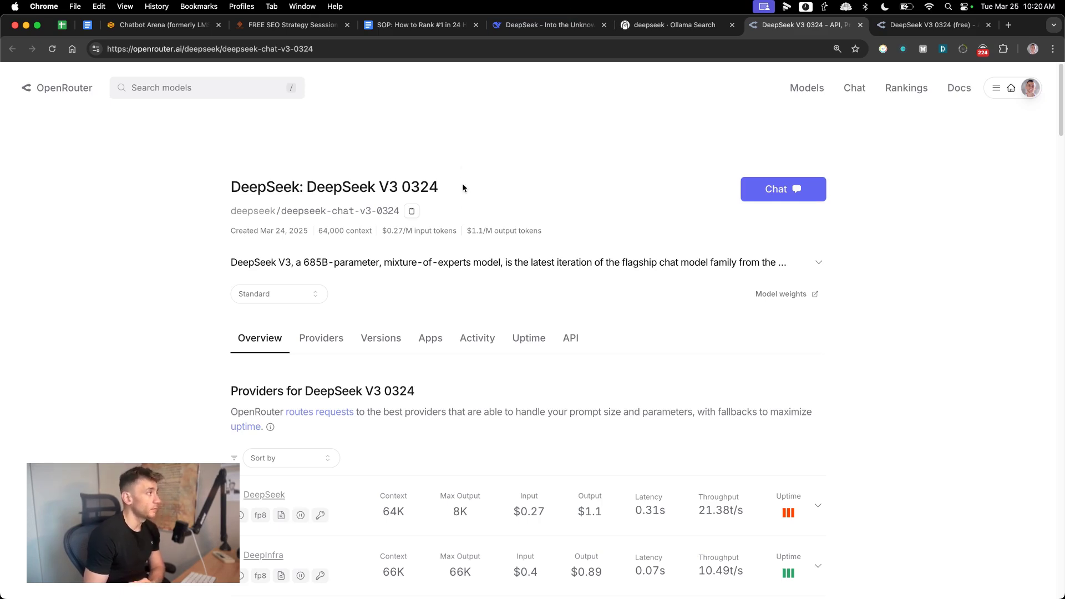
left_click_drag(476, 201, 201, 194)
left_click(213, 191)
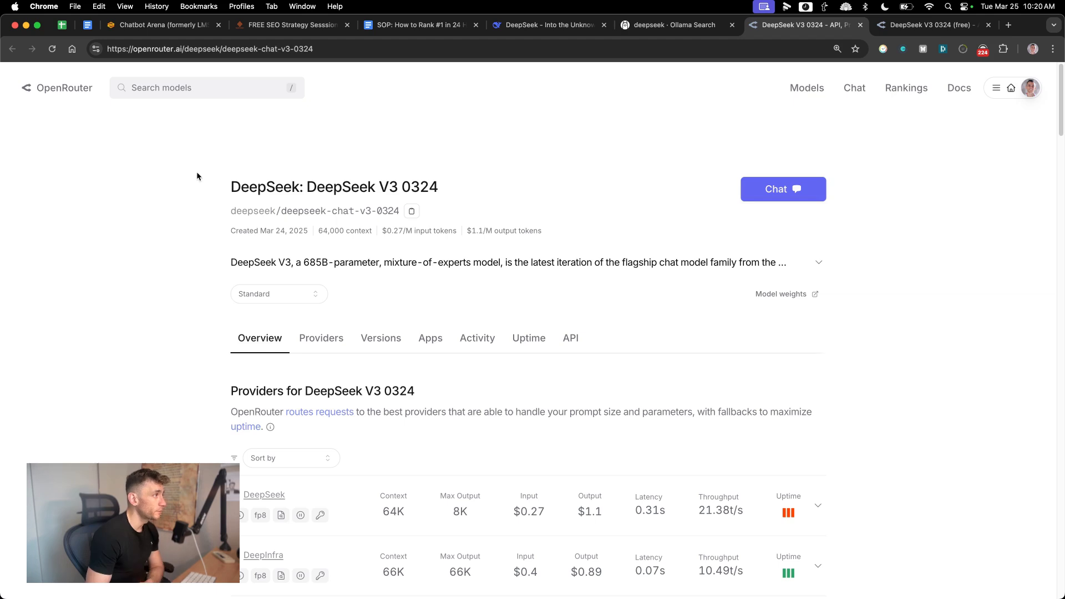
left_click_drag(199, 177, 558, 162)
left_click(571, 157)
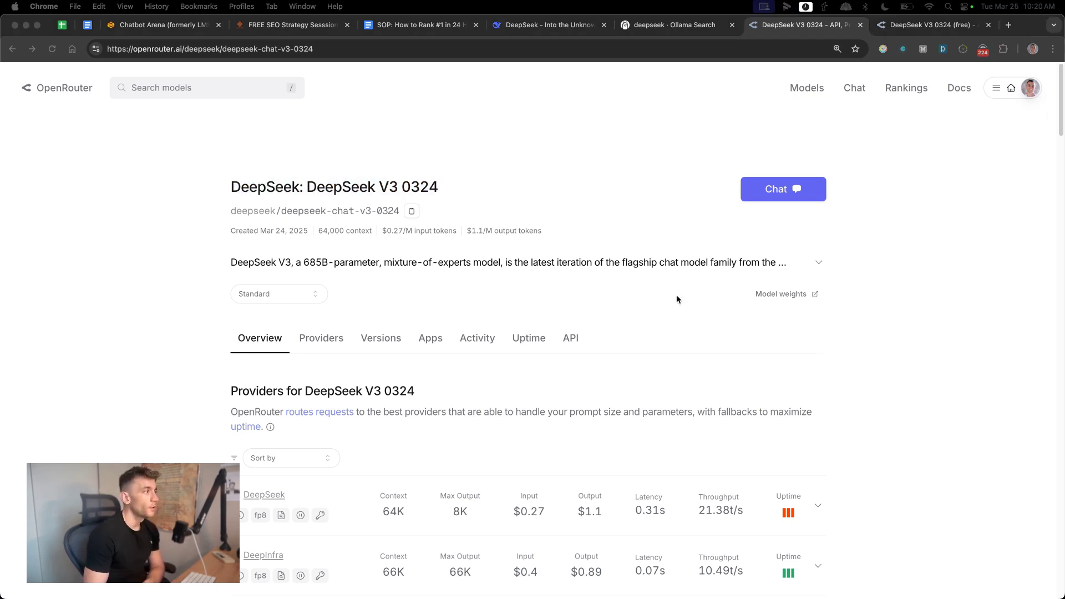
left_click(557, 127)
Step: Go back to the OpenRouter chatroom through its home page and open the saved "create a beautiful landin" conversation
left_click(79, 88)
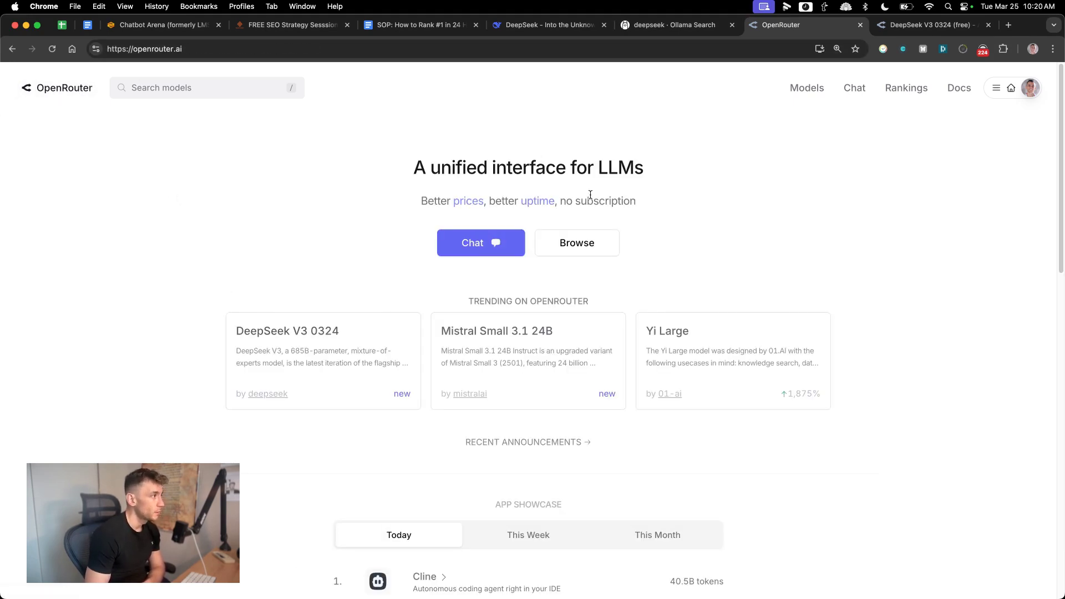
left_click(463, 239)
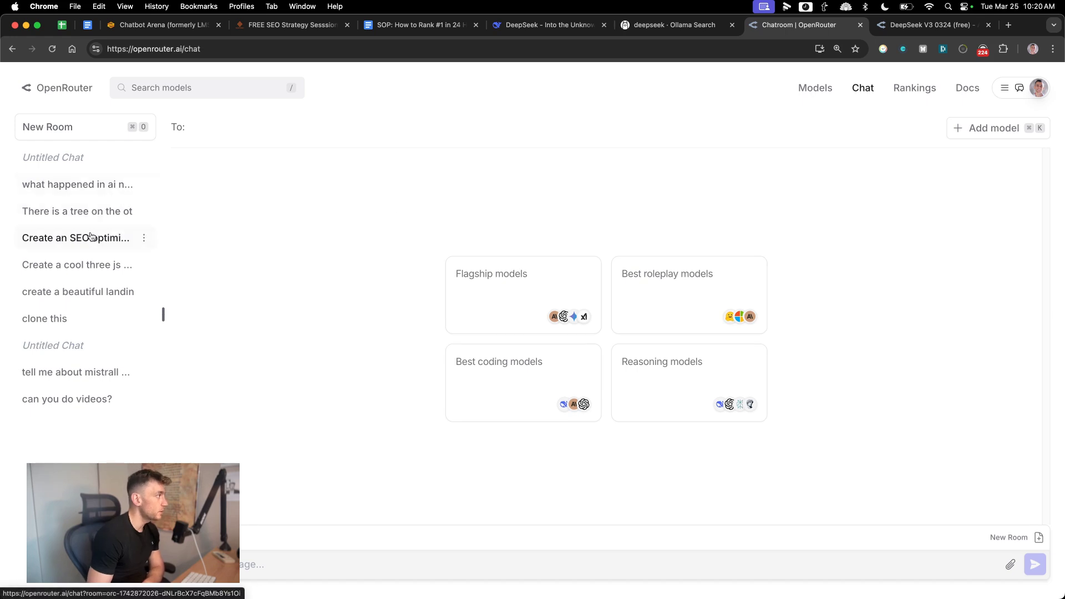
left_click(124, 238)
left_click(105, 292)
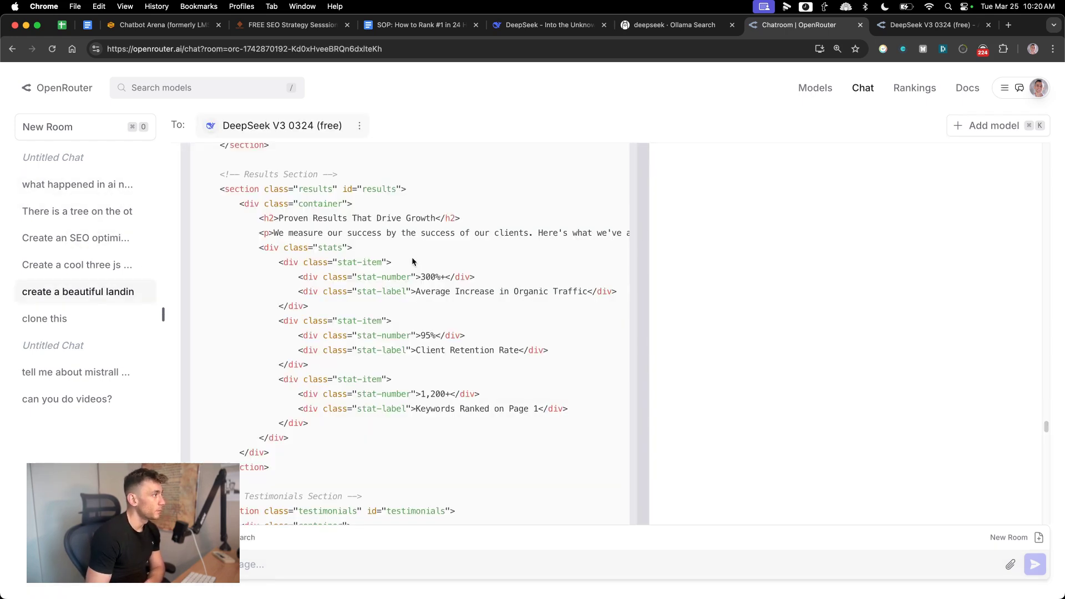
Step: Copy the HTML code of the SEO agency landing page from DeepSeek's reply in the chatroom
scroll(411, 260, "up", 20)
scroll(415, 263, "up", 15)
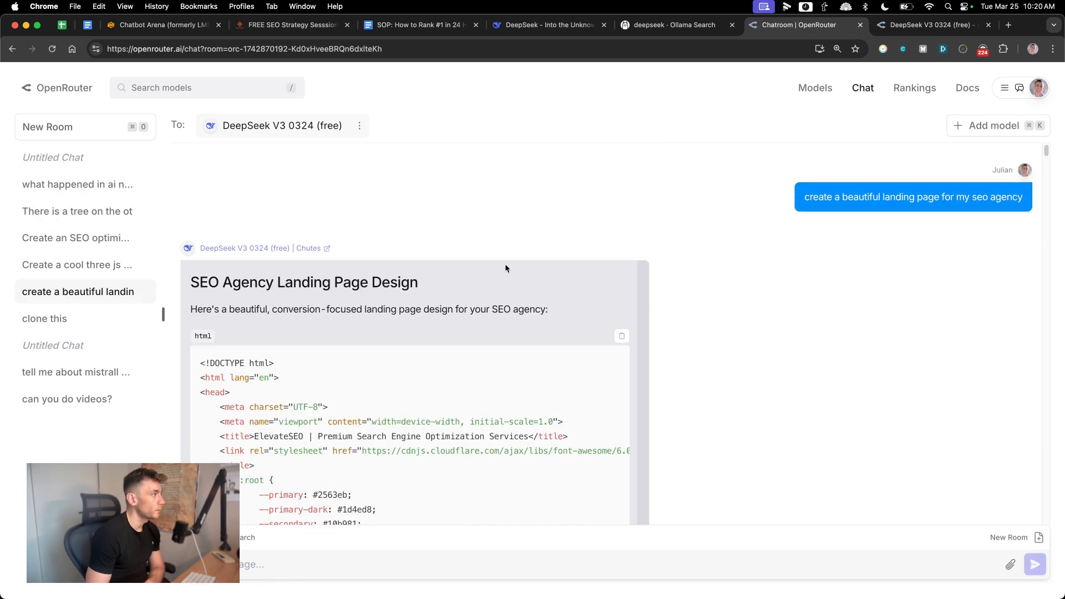
left_click_drag(763, 195, 1035, 202)
left_click(1033, 221)
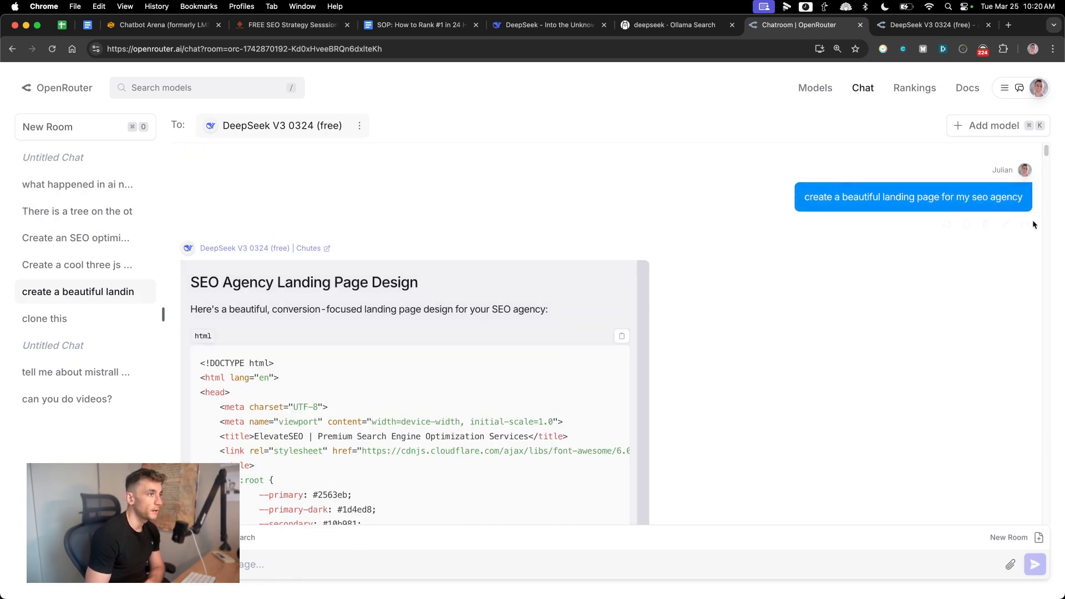
scroll(507, 332, "down", 1)
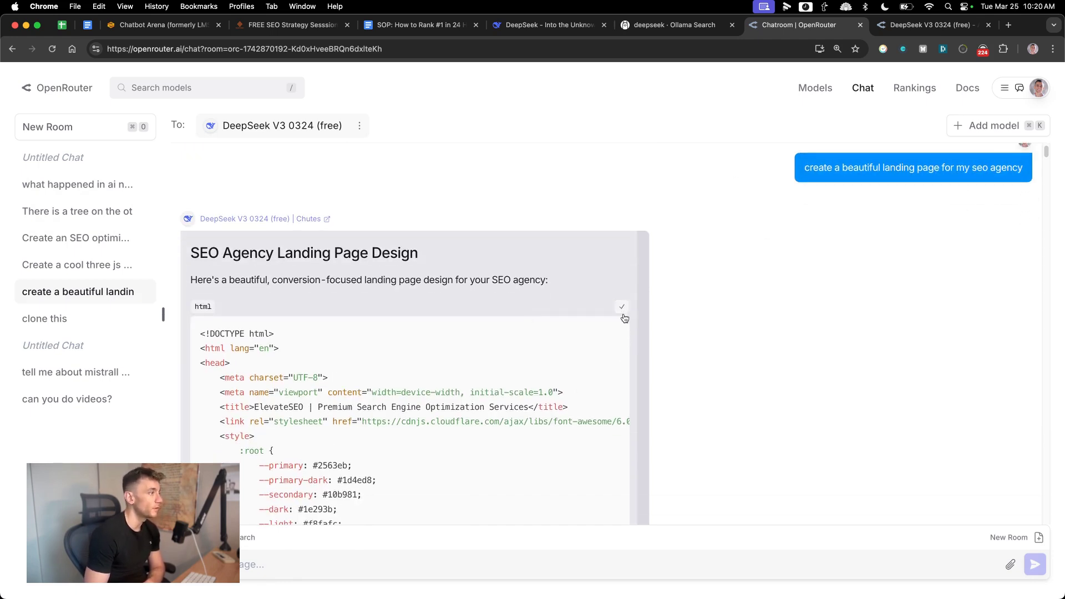
scroll(487, 362, "down", 20)
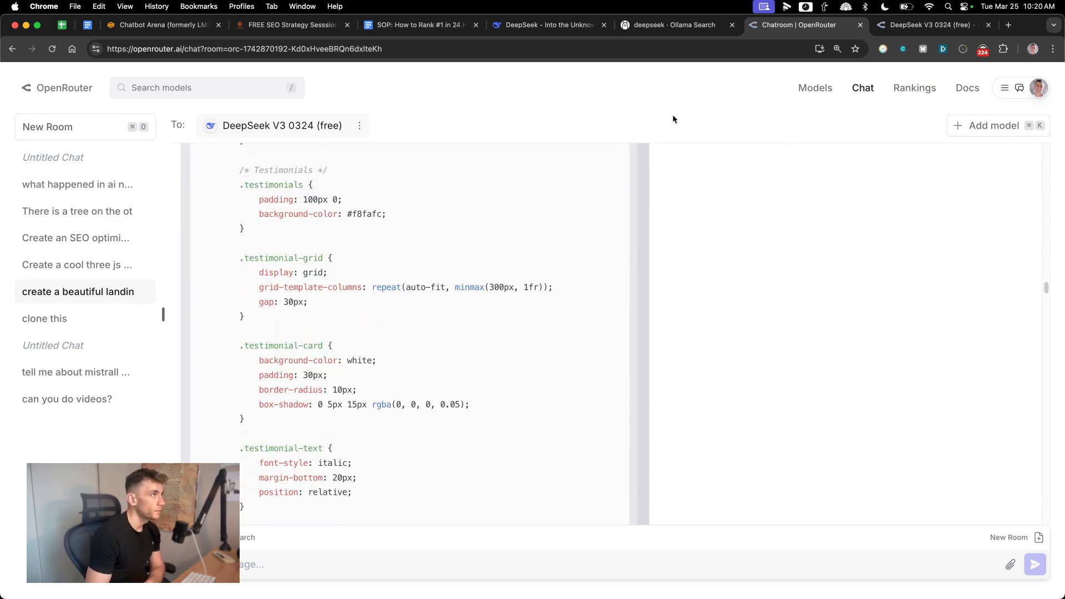
Step: Open liveweave.com in a new tab and replace all the HTML in its editor with the copied landing page code
key("super+t")
type("liveweave.com")
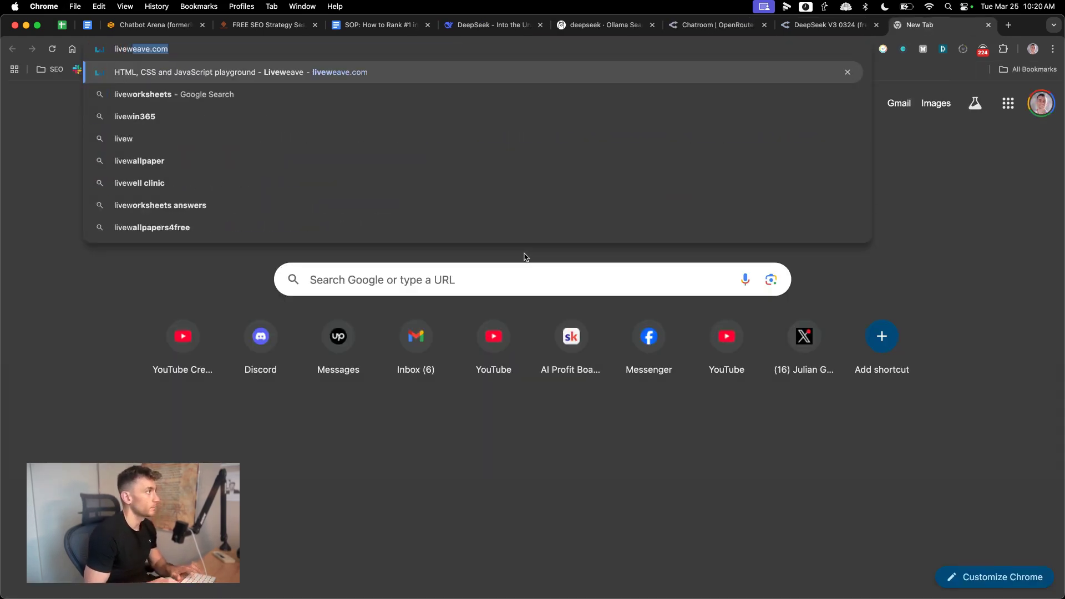
key("Return")
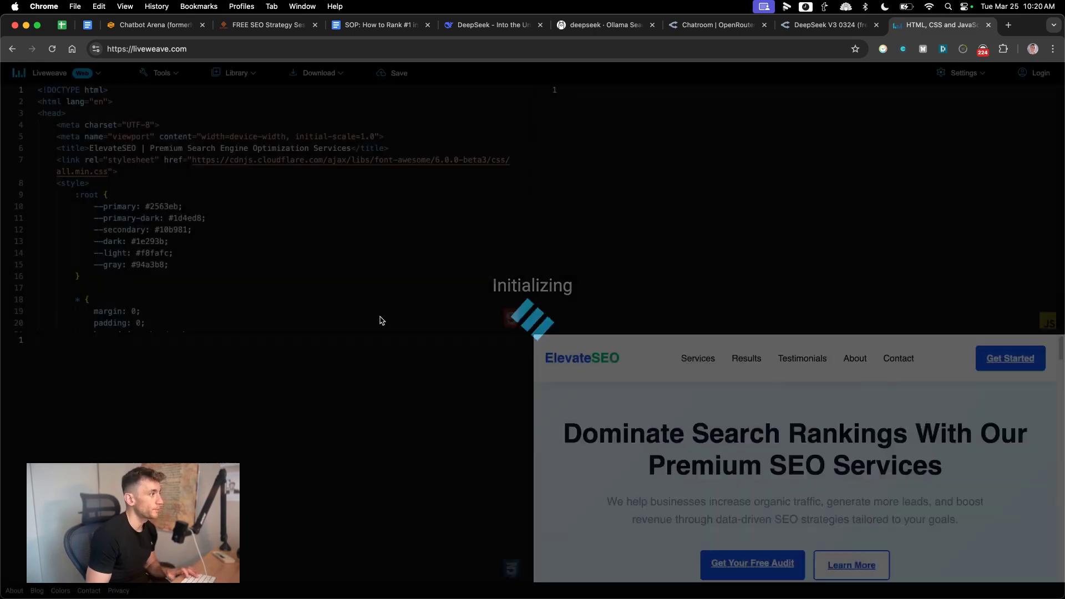
left_click(319, 233)
key("super+a")
key("super+v")
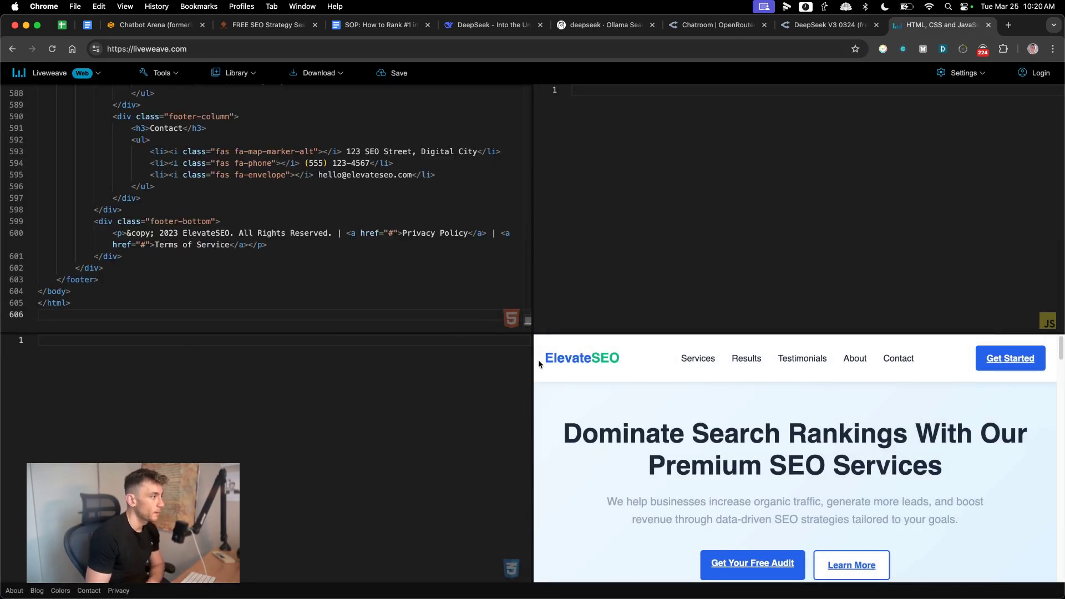
Step: Enlarge the Liveweave preview by shrinking the code panes, and review the rendered ElevateSEO landing page
left_click_drag(532, 357, 150, 358)
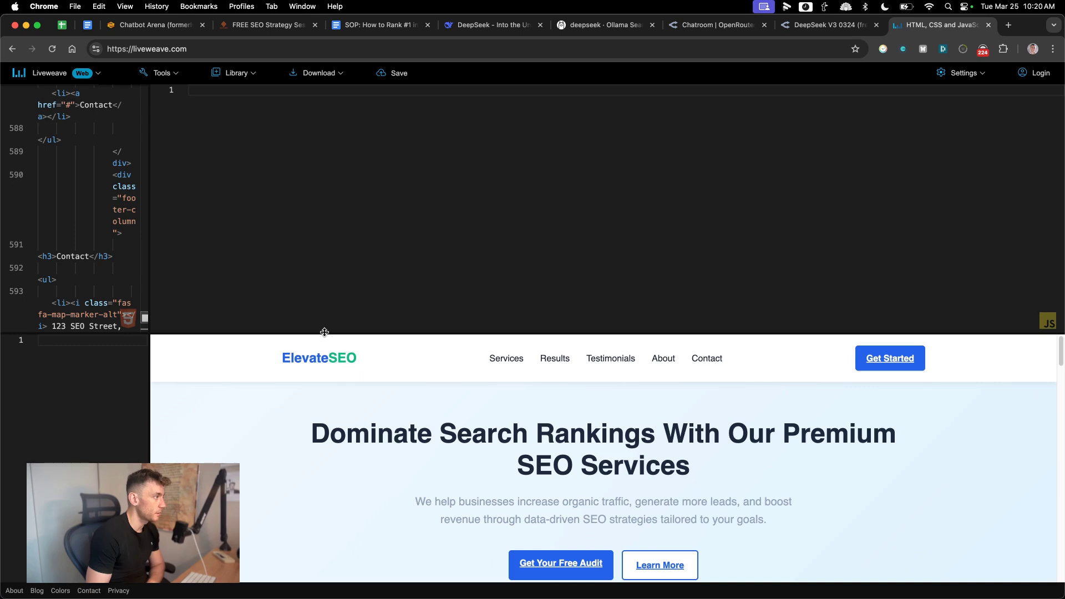
left_click_drag(325, 332, 391, 86)
scroll(615, 347, "down", 5)
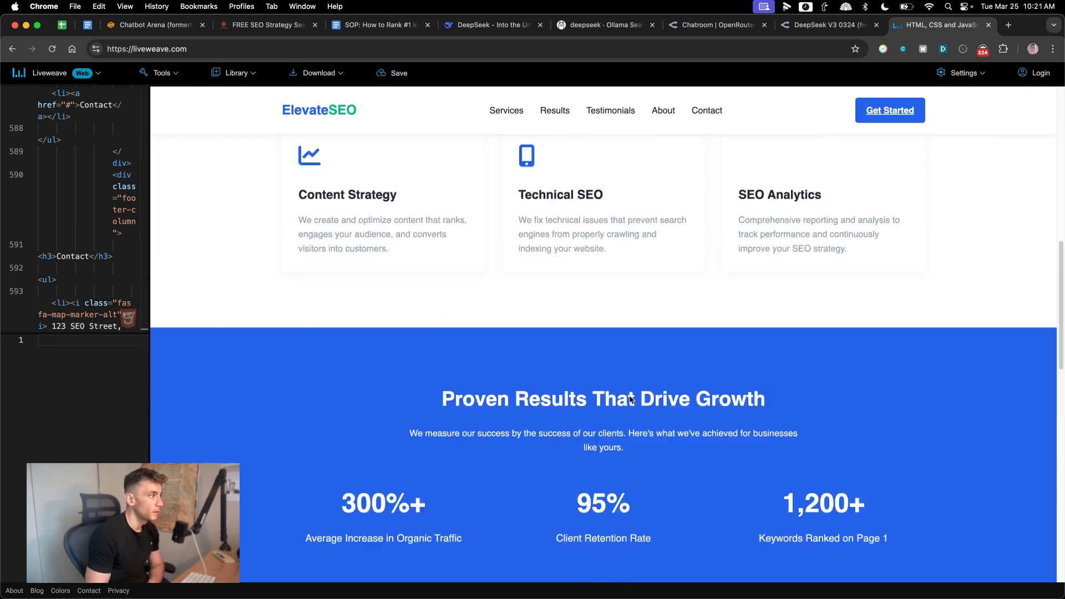
scroll(631, 400, "down", 10)
scroll(381, 257, "up", 15)
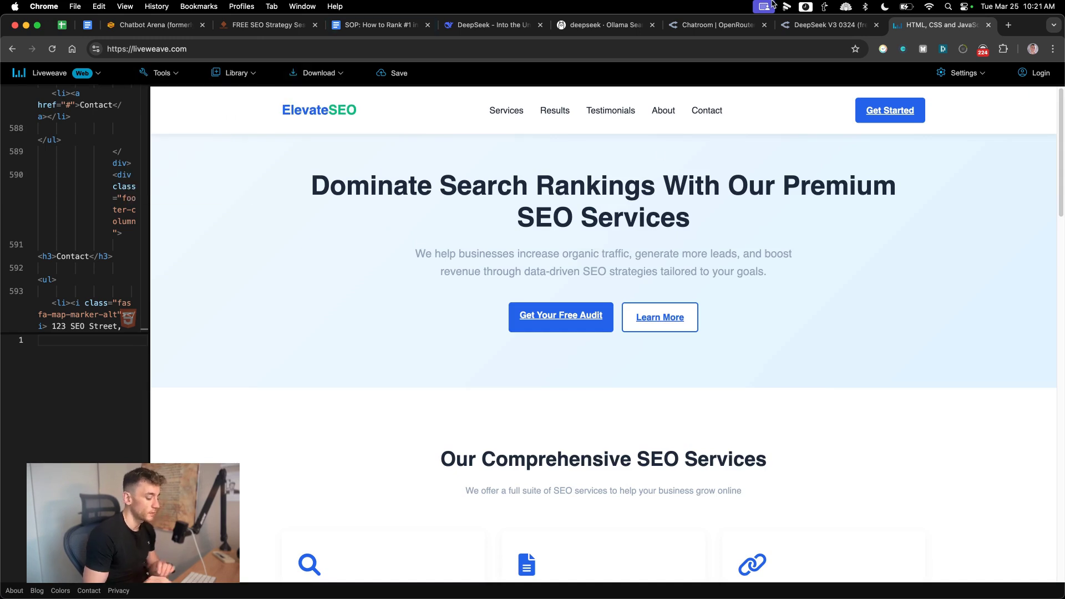
key("super+t")
type("docs.new")
key("Return")
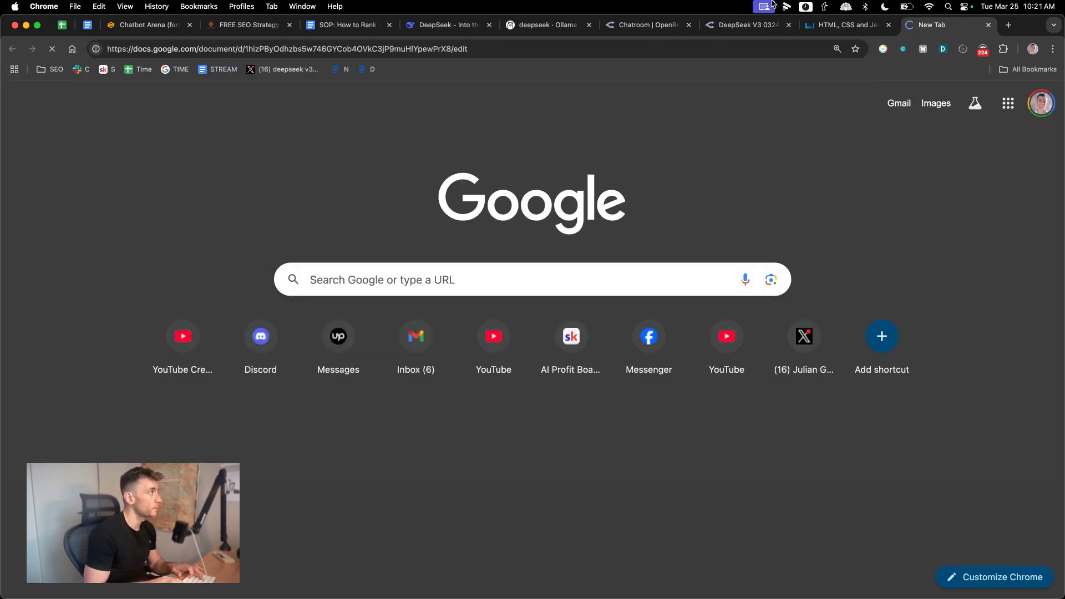
key("super+w")
Step: Open Claude in a new tab and submit the OpenRouter chat's prompt "create a beautiful landing page for my seo agency", checking the generated code
key("super+t")
type("cla")
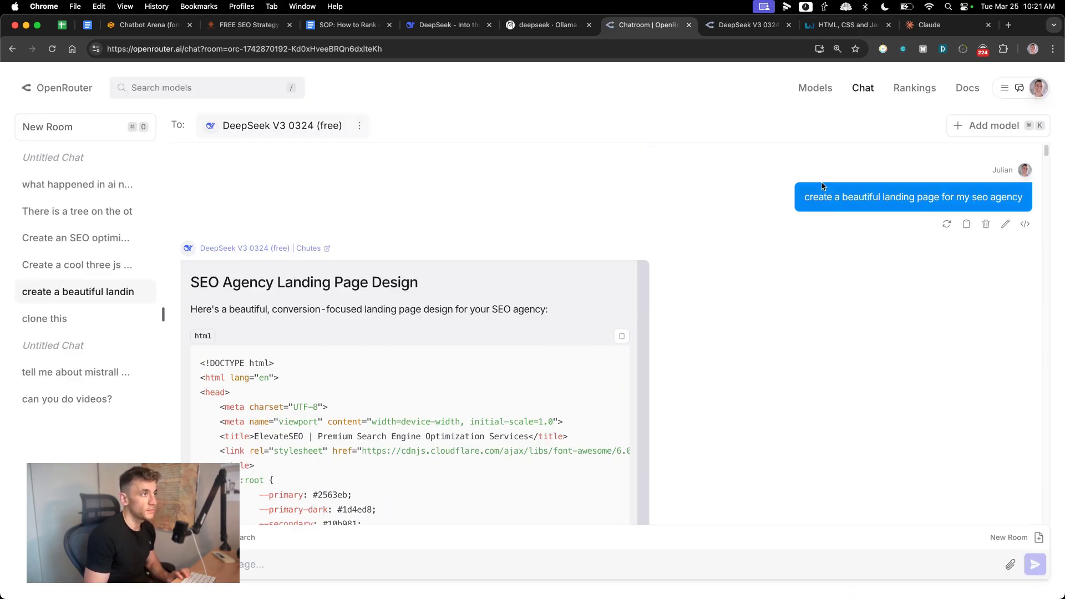
left_click_drag(828, 201, 1027, 199)
key("cmd+c")
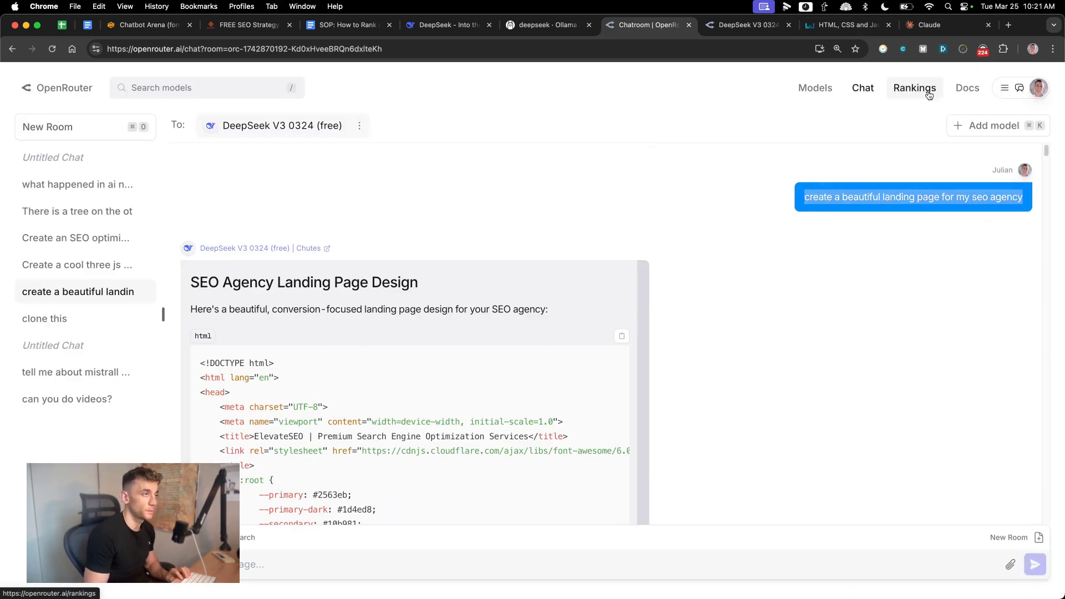
left_click(938, 25)
key("cmd+v")
key("Return")
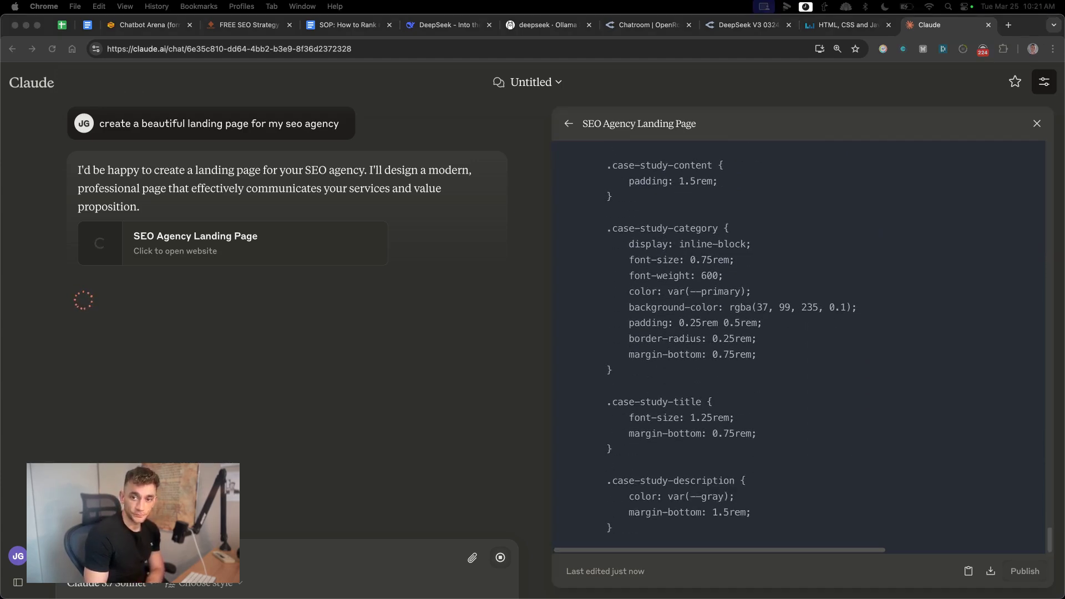
scroll(677, 309, "up", 20)
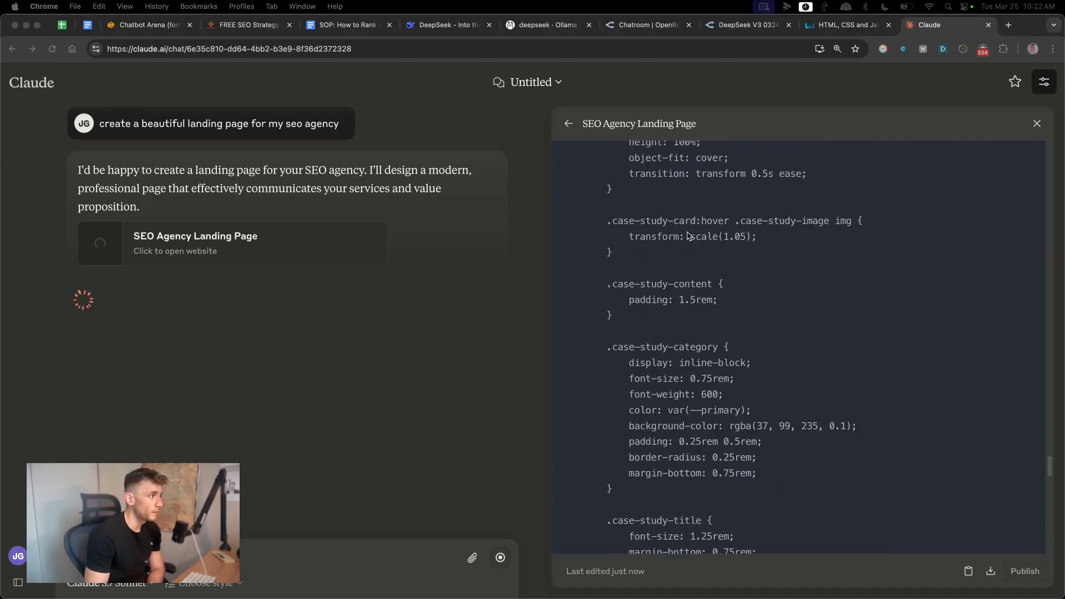
scroll(735, 375, "down", 20)
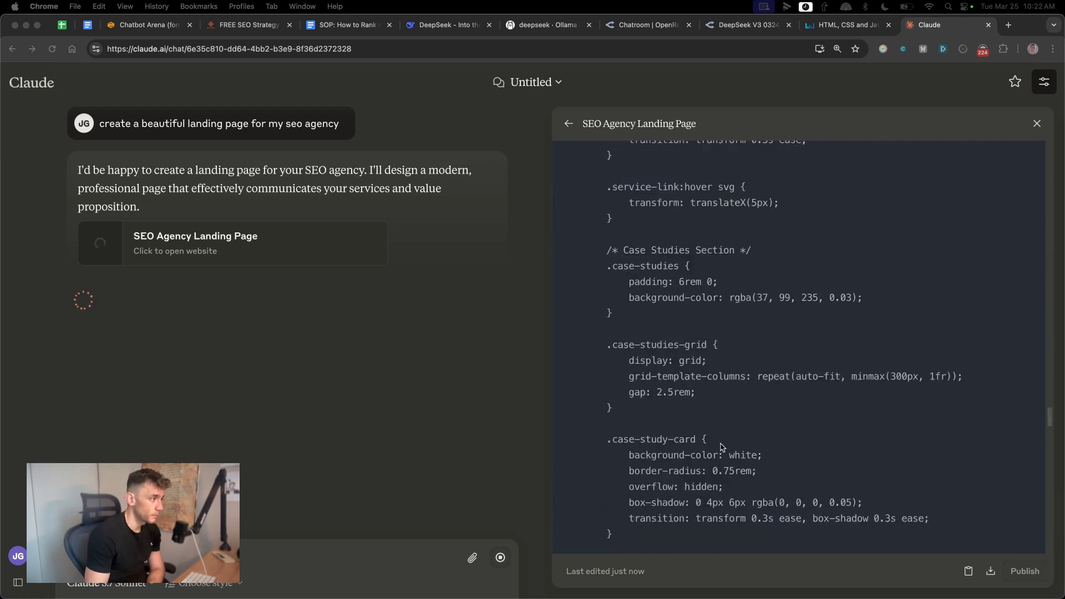
left_click(720, 468)
Step: Open claude.ai again in another new tab
left_click(1009, 25)
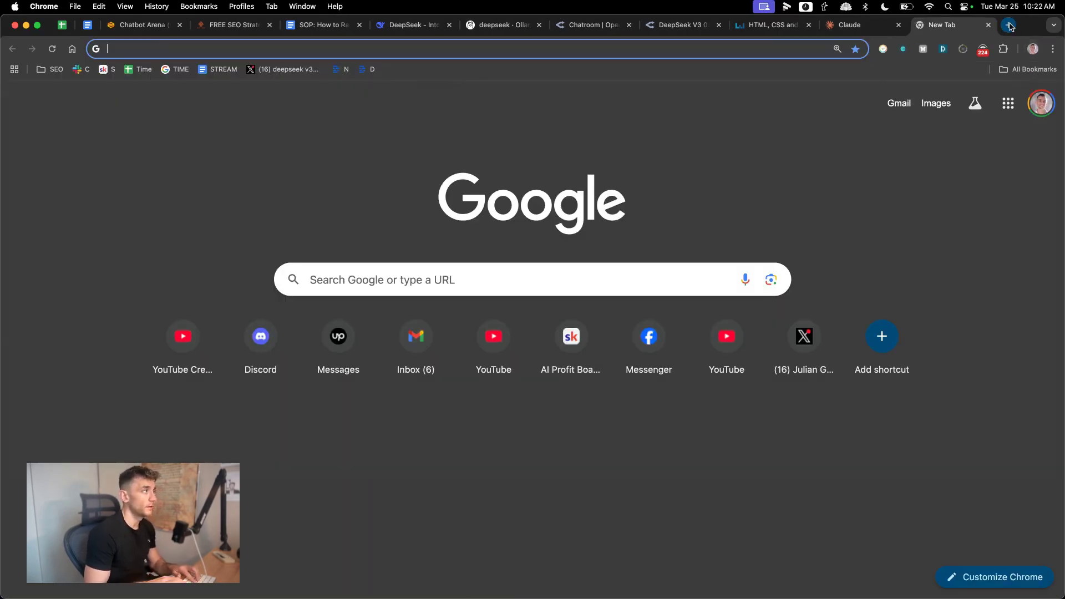
type("cl")
key("Return")
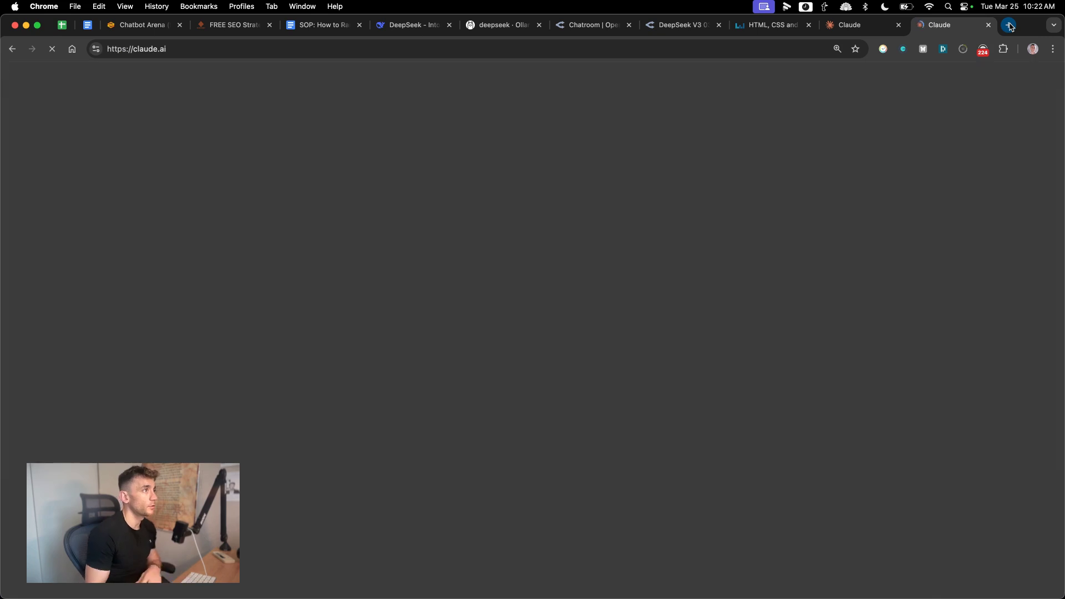
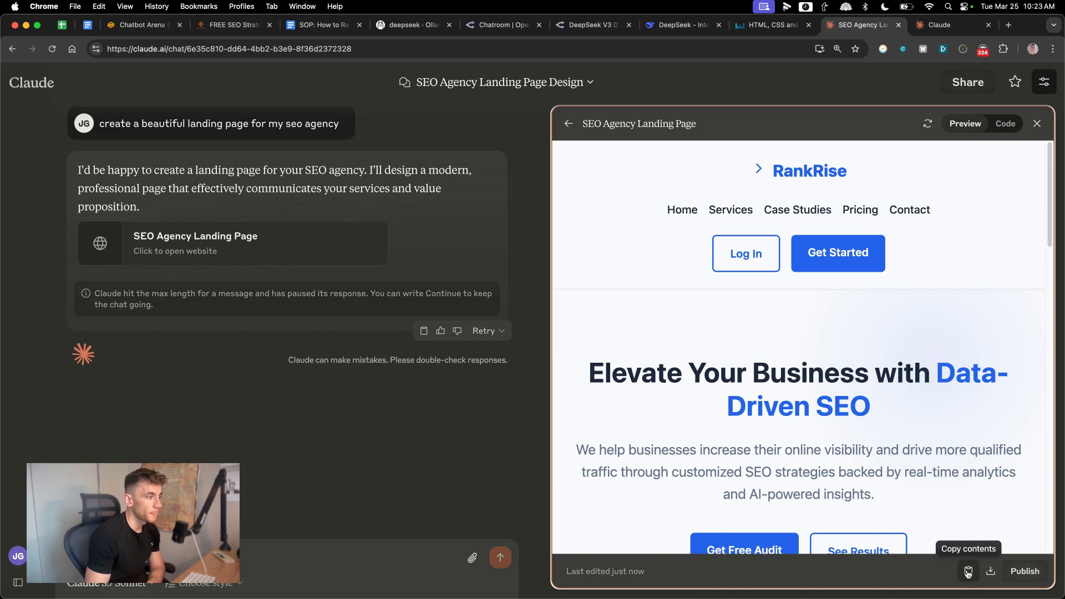
Step: Enlarge the page view, publish Claude's SEO Agency Landing Page artifact, and open its public link
scroll(856, 359, "down", 15)
scroll(859, 345, "up", 15)
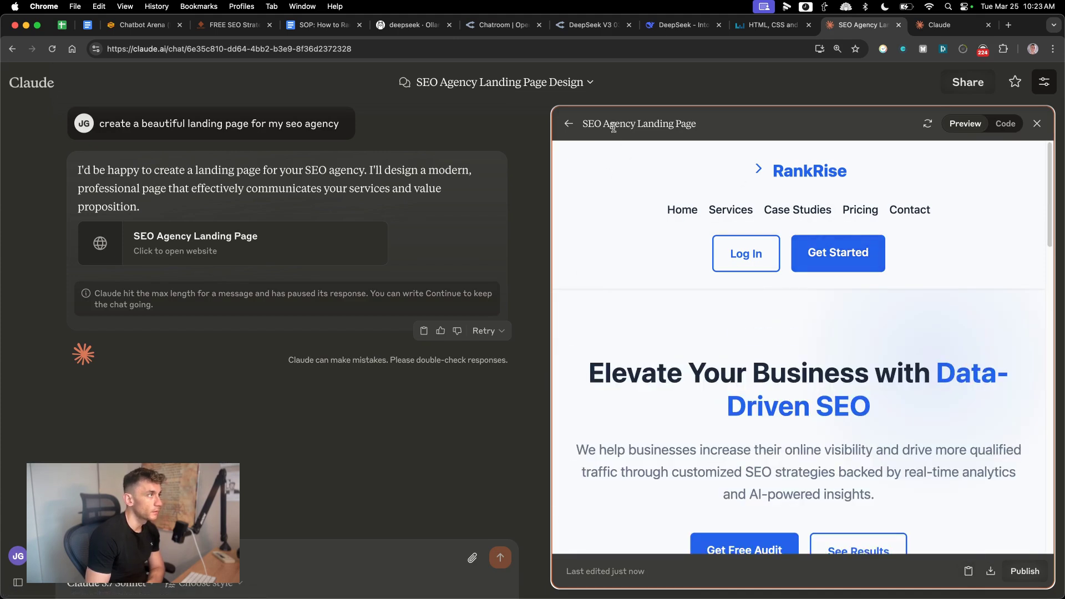
scroll(801, 393, "down", 2)
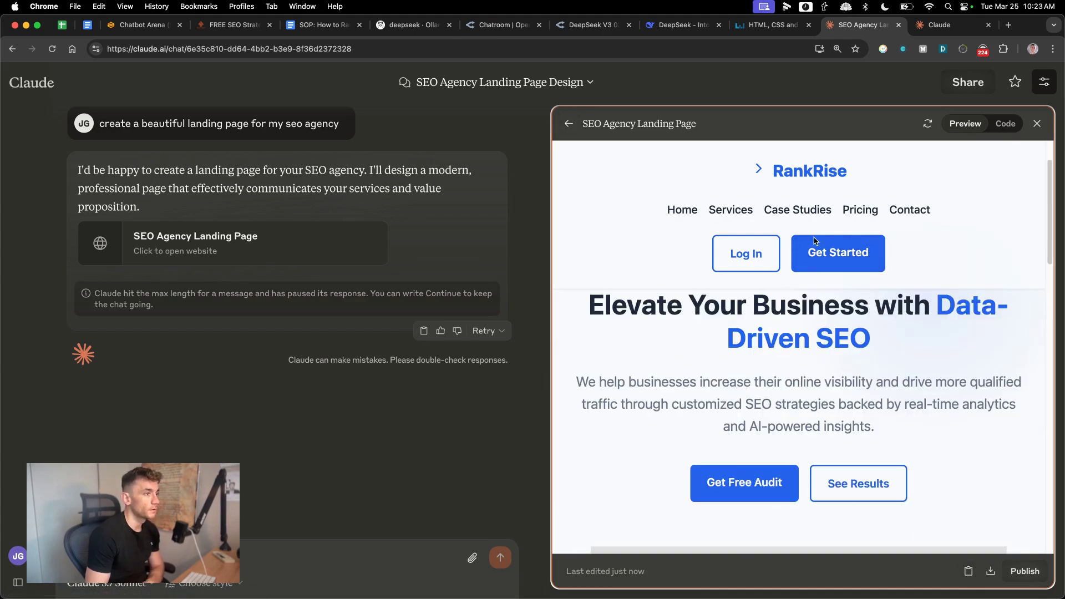
key("super+equal")
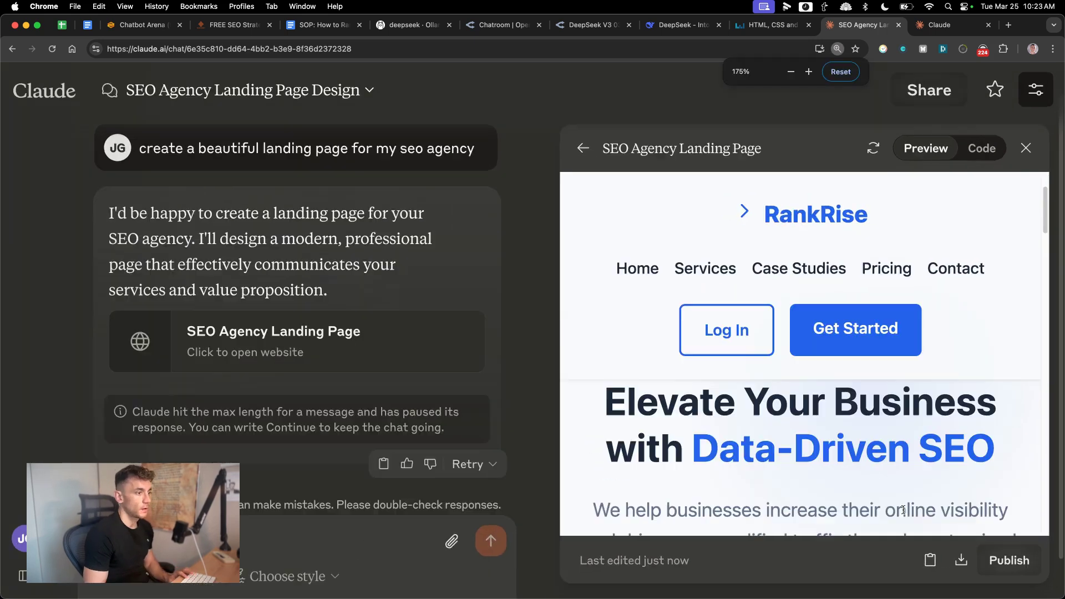
left_click(1009, 560)
left_click(616, 526)
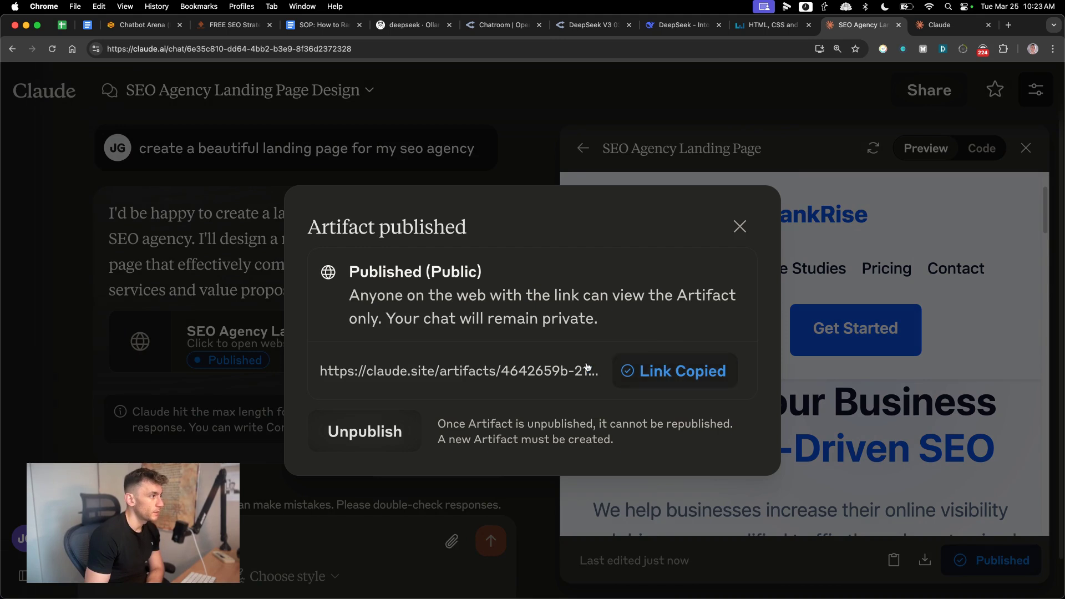
left_click(508, 372)
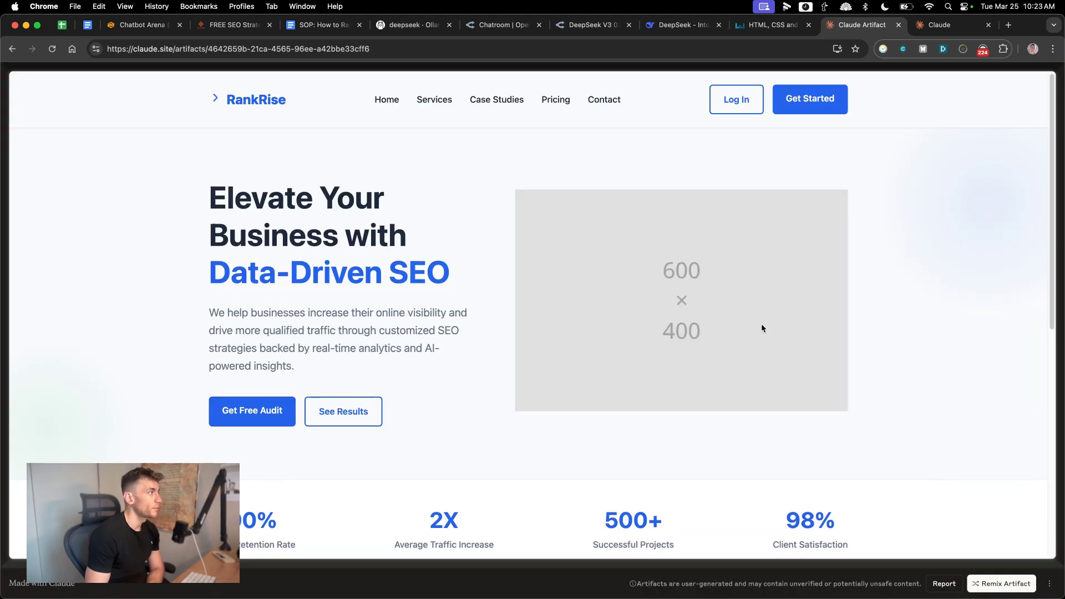
Step: Examine the published RankRise page from its hero section down to the Our Expertise cards, including the blank card
scroll(760, 328, "down", 4)
scroll(743, 194, "up", 4)
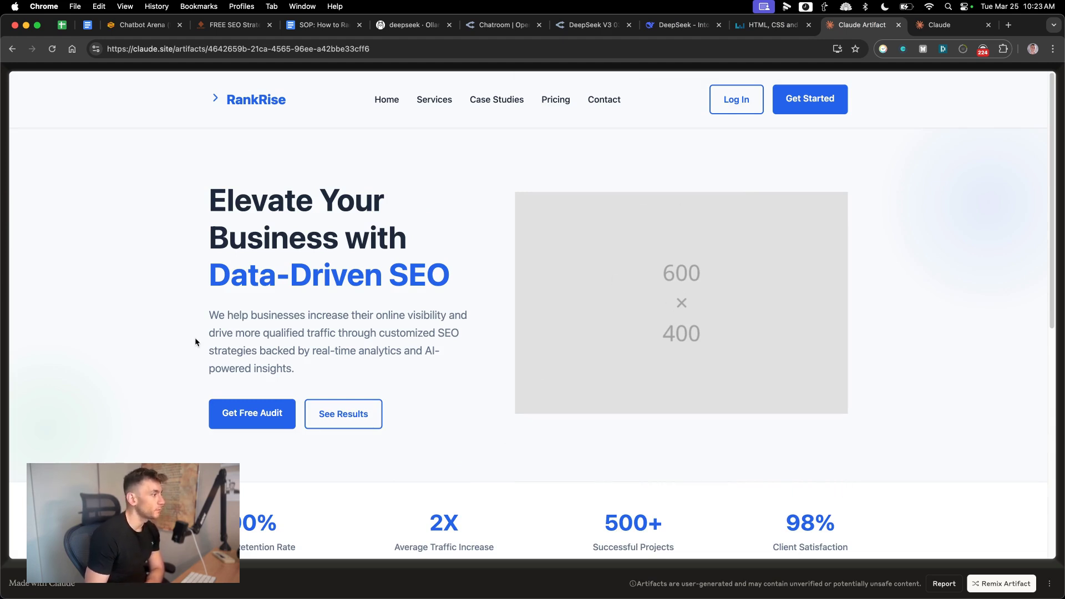
scroll(194, 342, "down", 8)
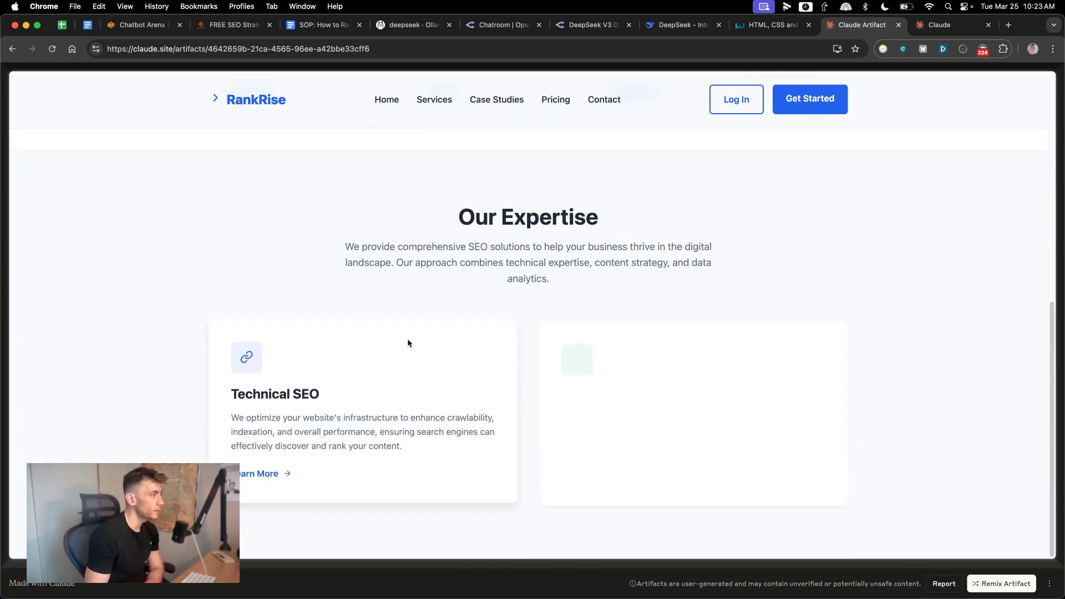
scroll(538, 289, "up", 8)
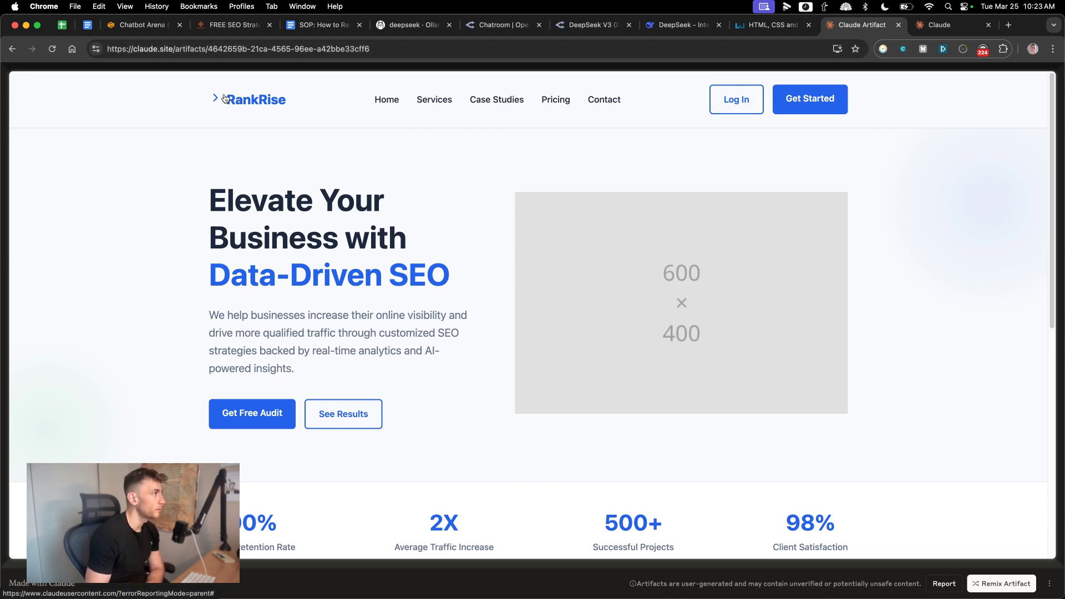
left_click_drag(172, 199, 585, 314)
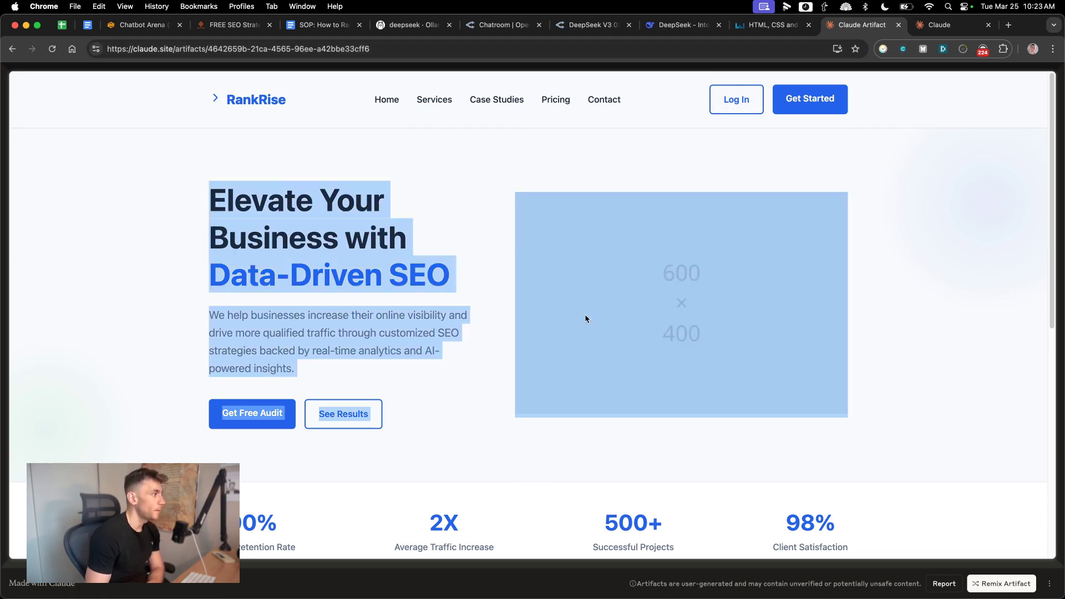
scroll(490, 294, "down", 10)
scroll(576, 147, "up", 10)
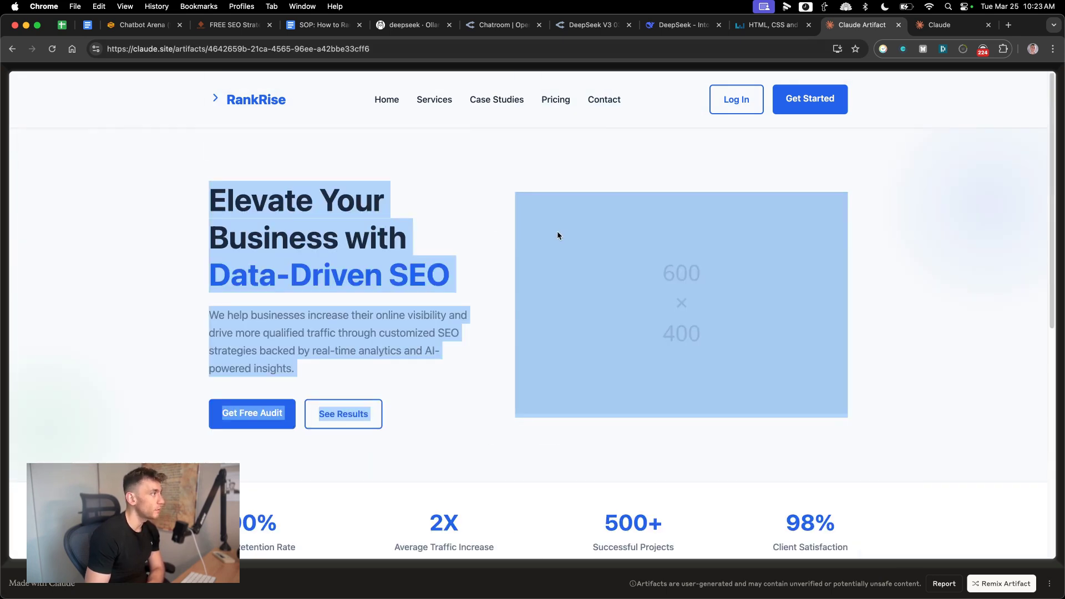
left_click(445, 188)
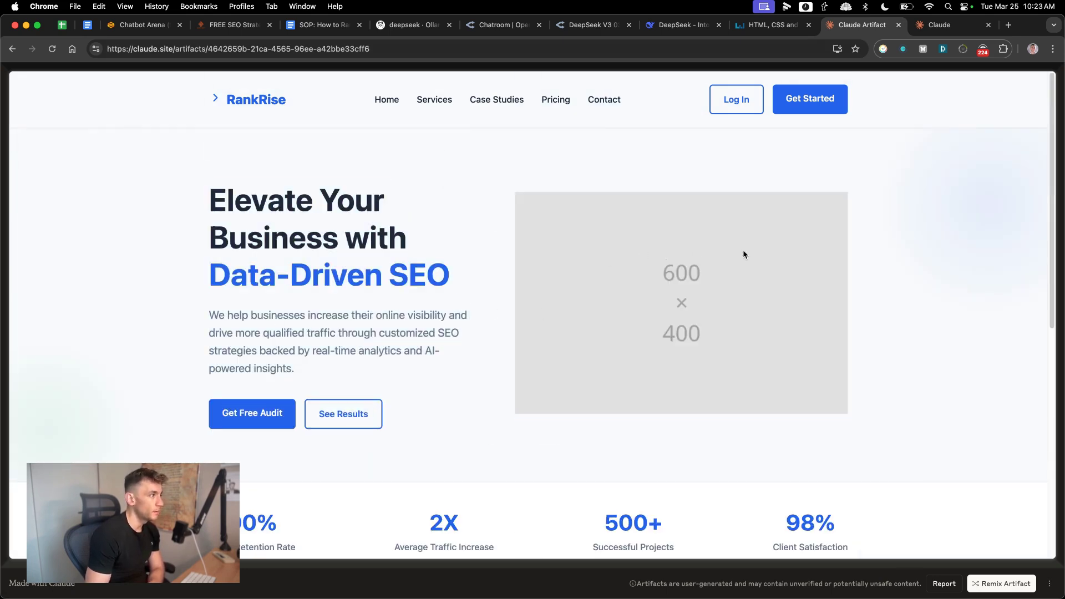
scroll(418, 218, "down", 10)
left_click_drag(419, 218, 861, 553)
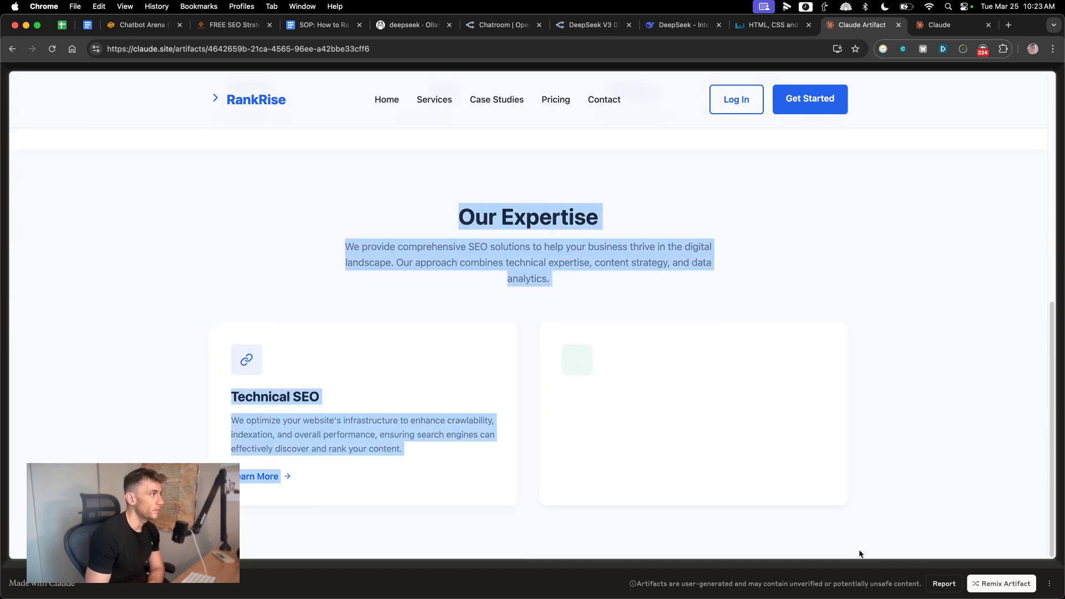
left_click(787, 387)
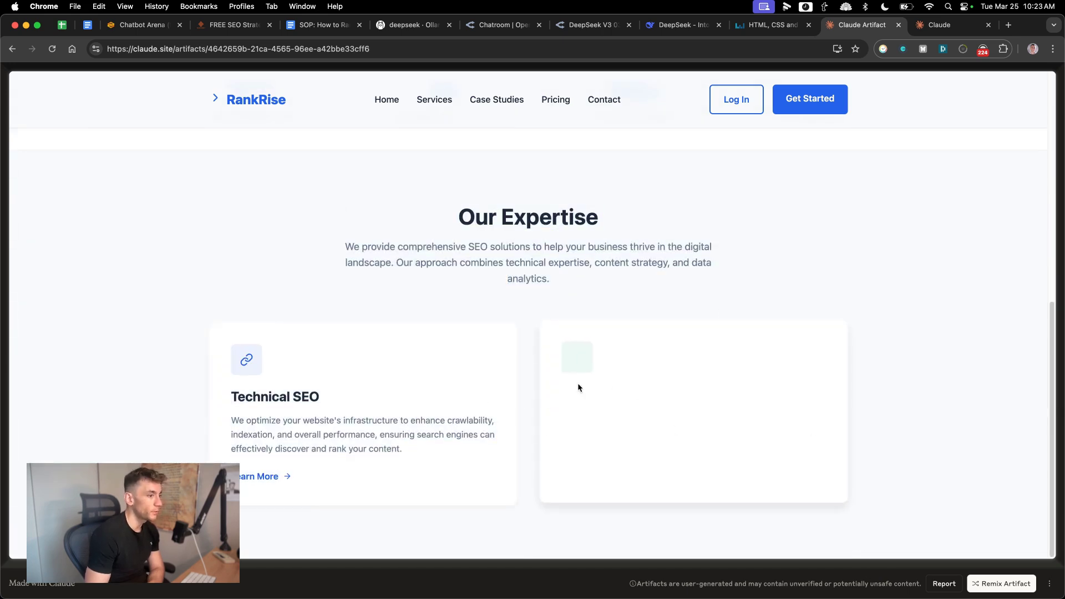
Step: Compare the ElevateSEO page's closing call to action and footer in Liveweave with the end of the published RankRise page
left_click(759, 27)
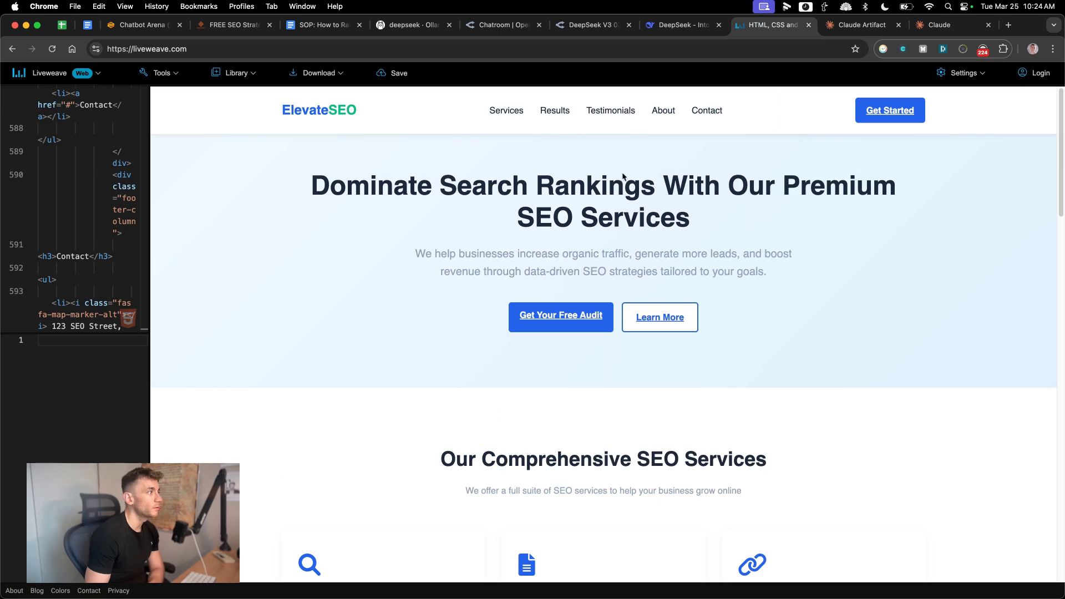
scroll(680, 311, "down", 20)
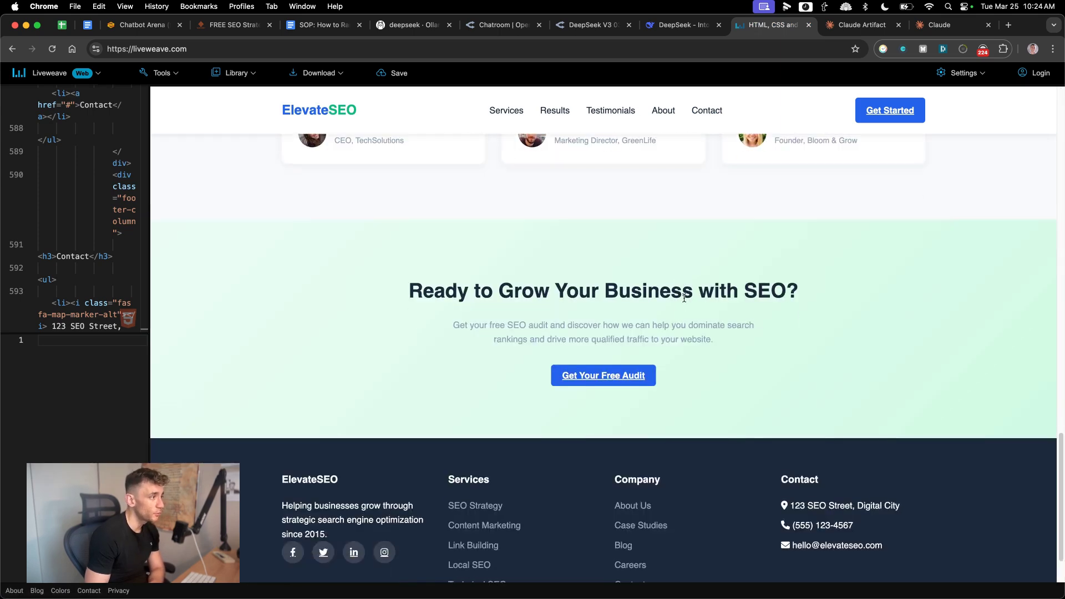
scroll(684, 298, "down", 3)
left_click_drag(409, 214, 791, 282)
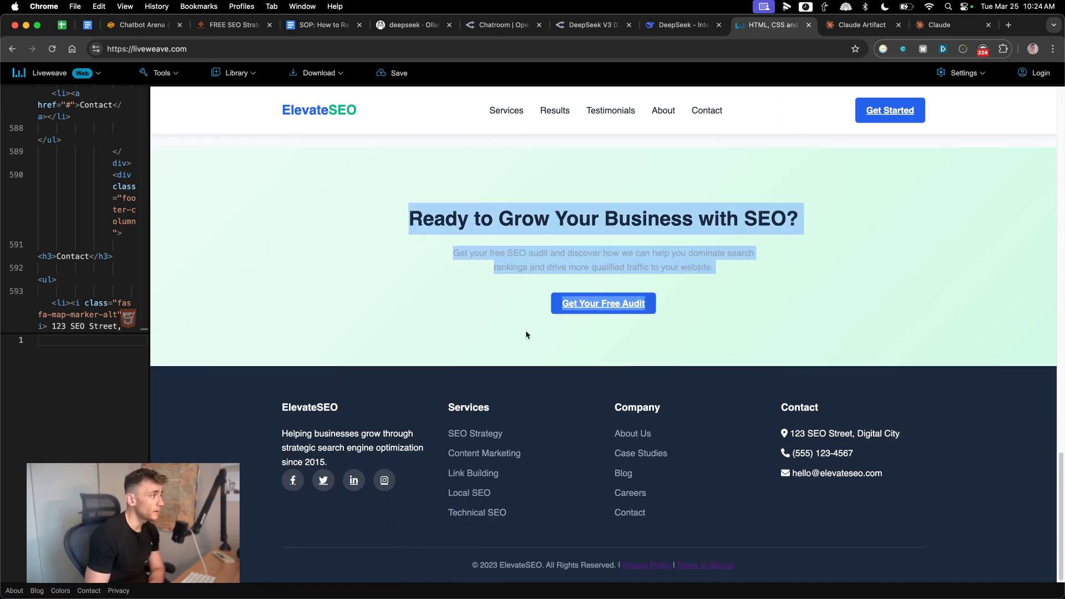
left_click_drag(293, 395, 913, 505)
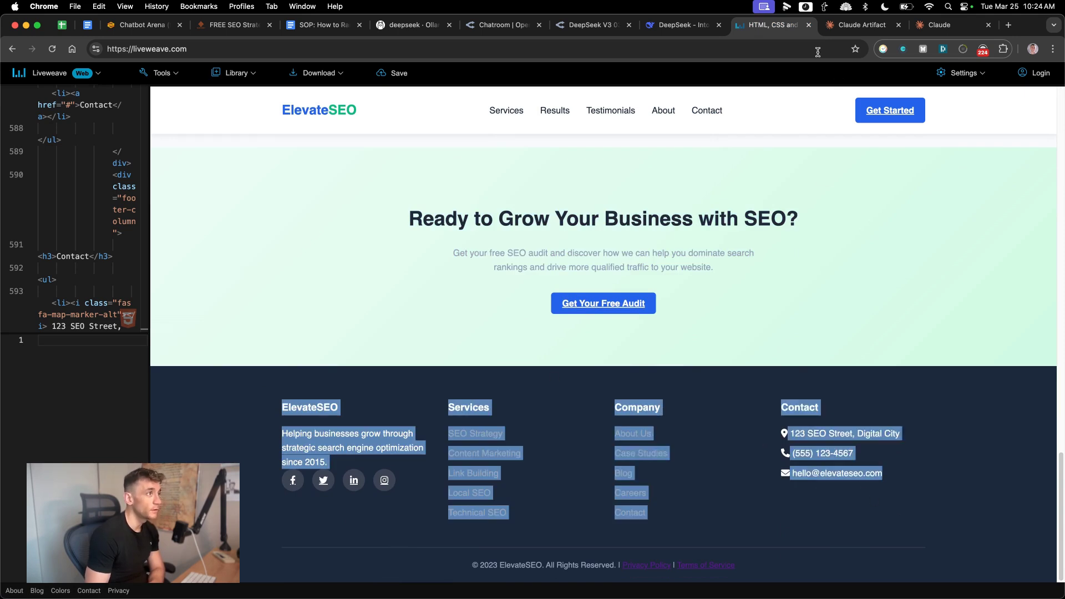
left_click(832, 25)
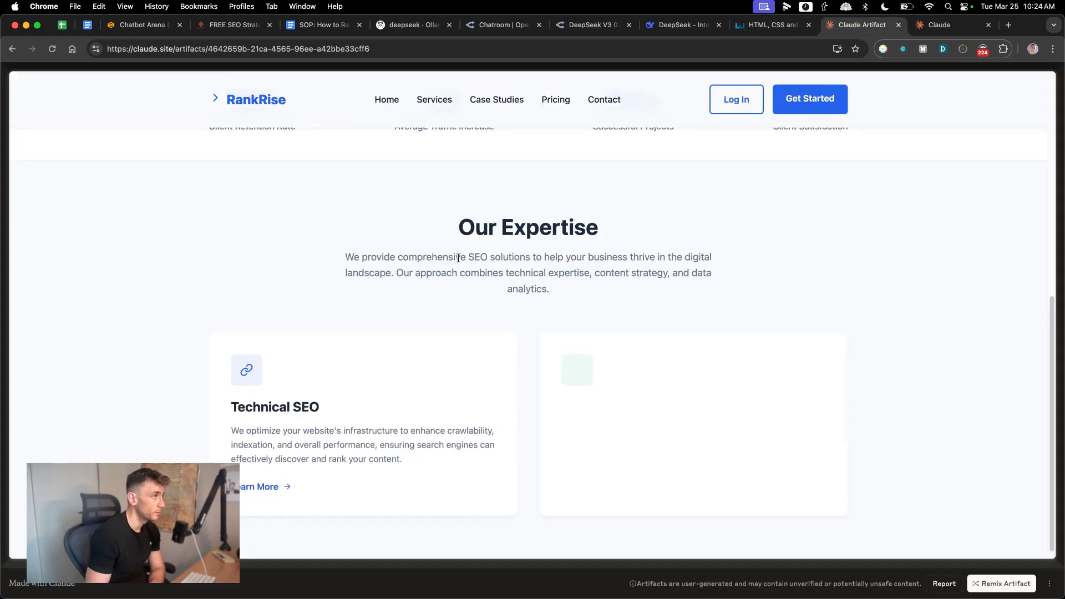
left_click(682, 25)
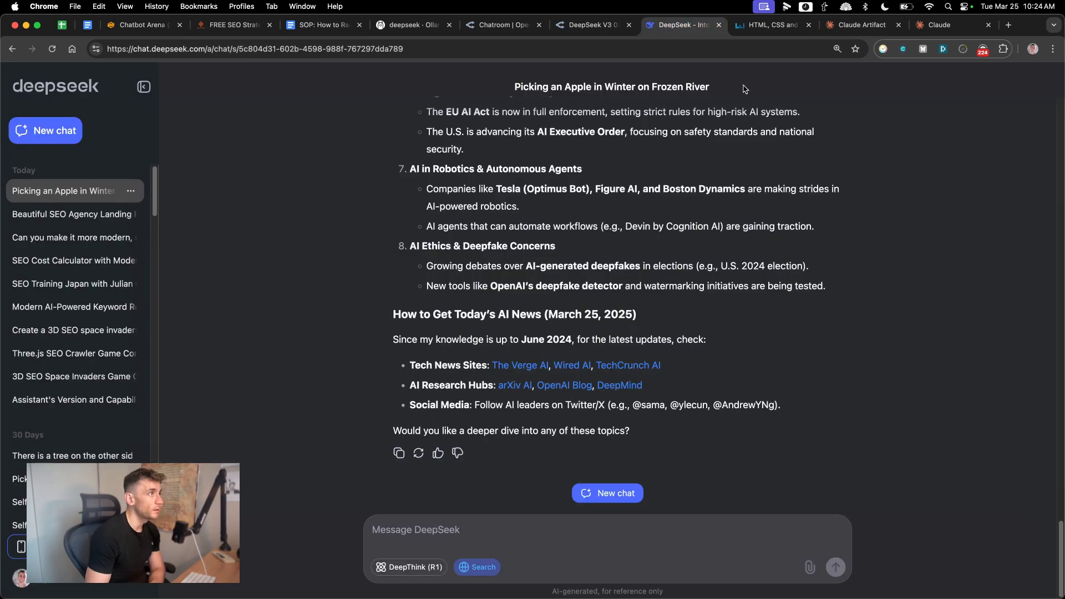
Step: Review the ElevateSEO page's hero headline, audit call to action and service cards in the Liveweave preview
left_click(771, 25)
scroll(691, 294, "up", 15)
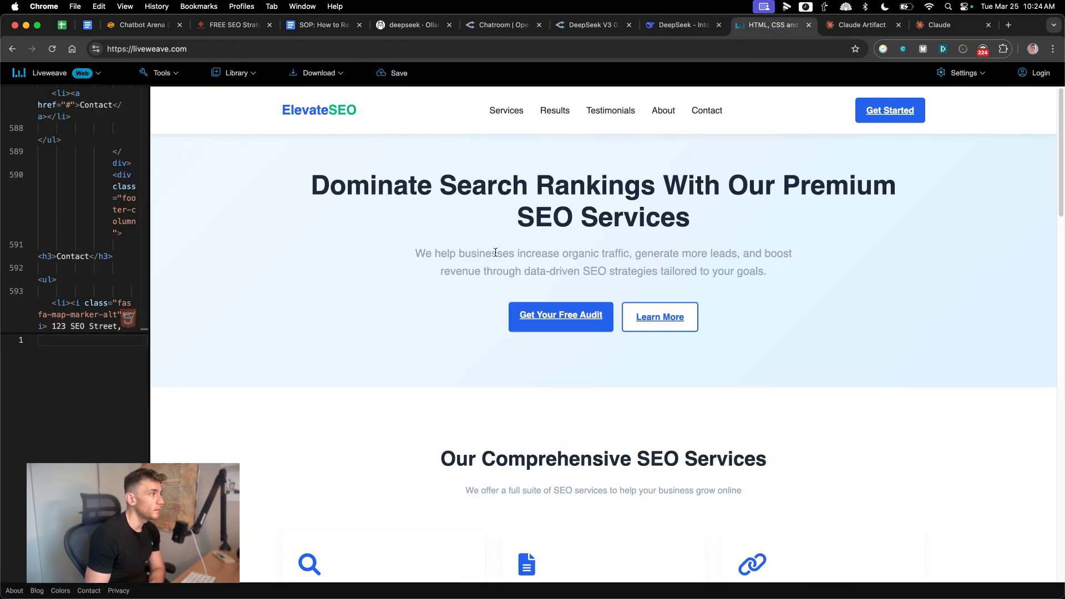
left_click_drag(314, 180, 694, 222)
left_click(736, 226)
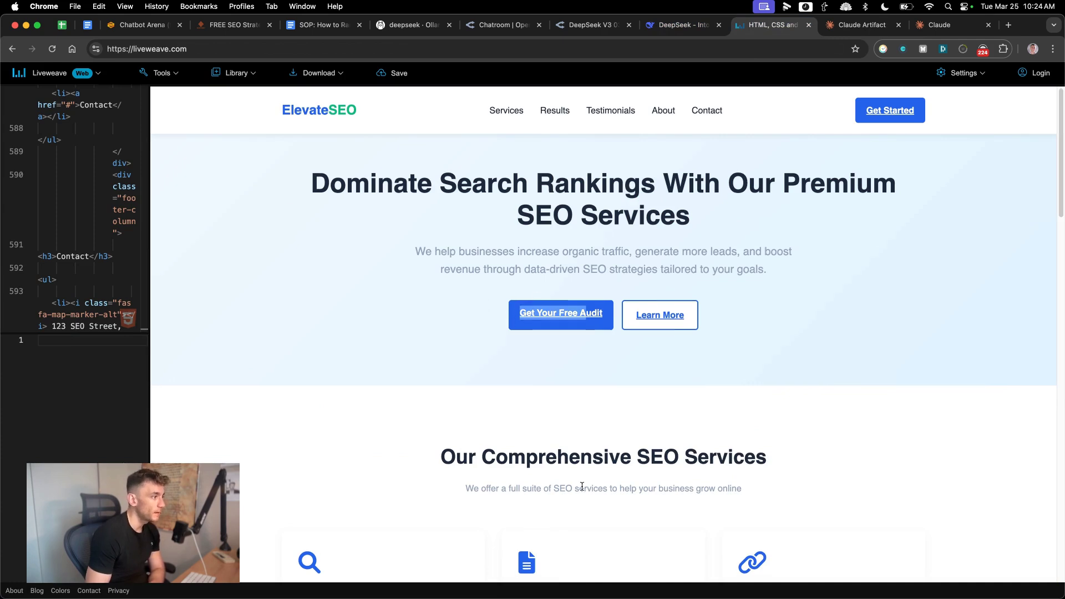
scroll(477, 388, "down", 5)
left_click_drag(398, 228, 783, 442)
scroll(775, 470, "down", 20)
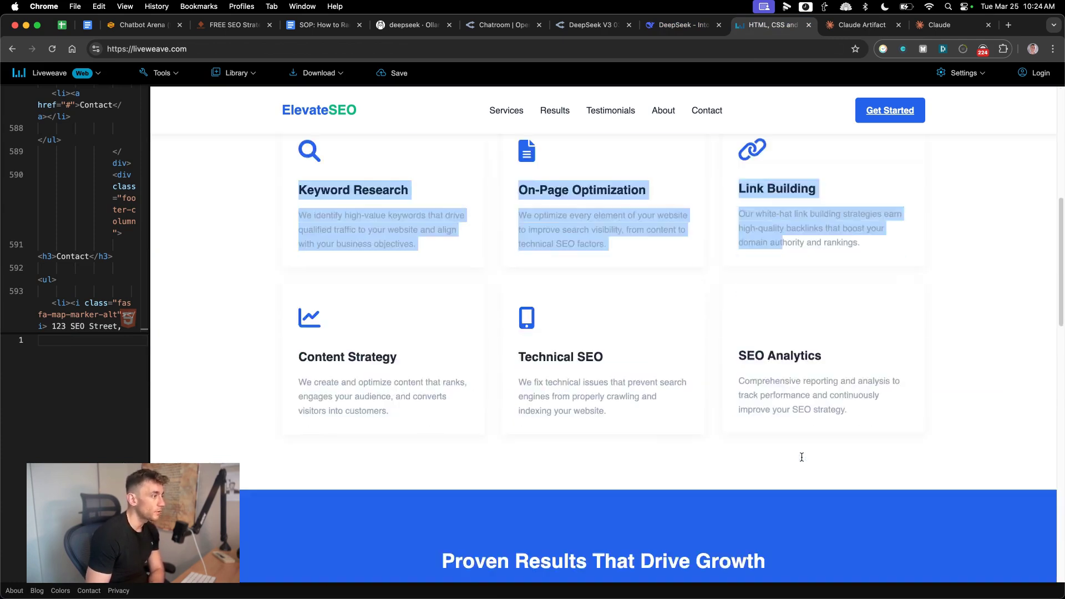
scroll(725, 469, "up", 15)
scroll(718, 469, "up", 10)
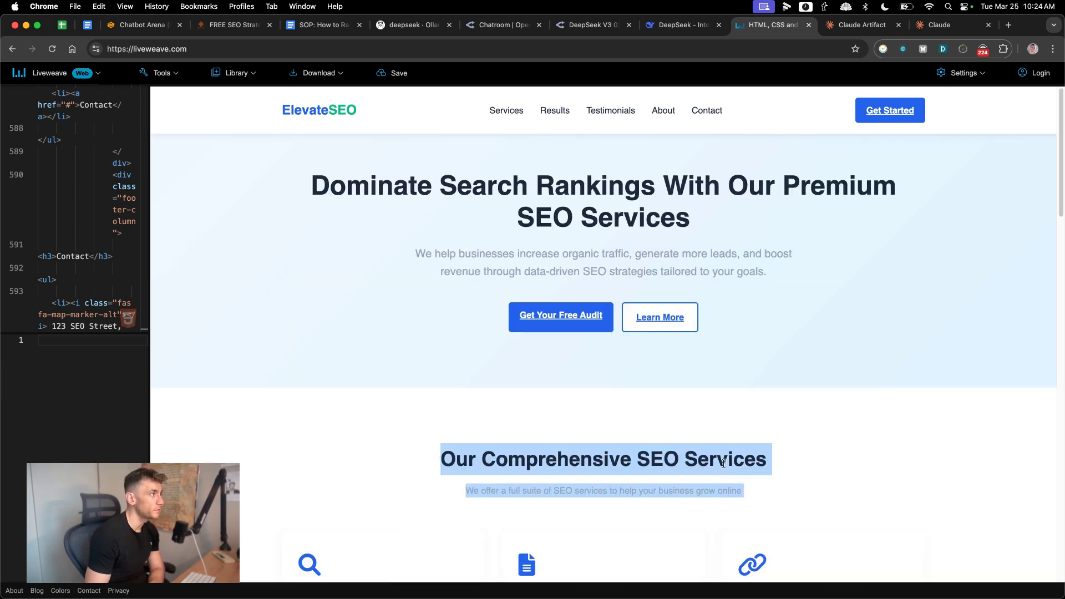
Step: Look at the published RankRise page again and return to the Claude chat that produced it
left_click(841, 29)
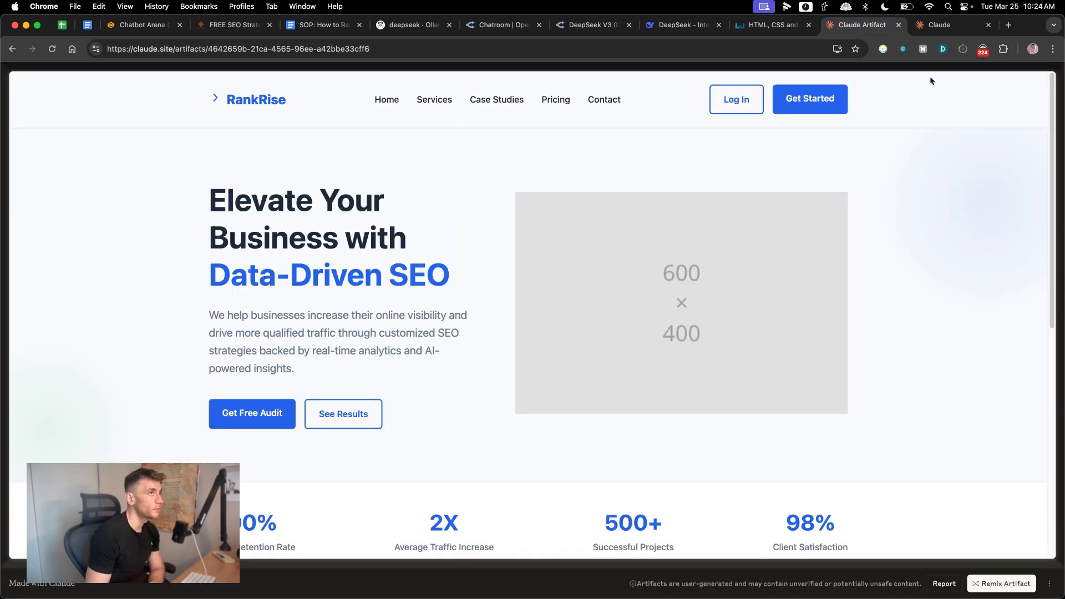
left_click(1048, 588)
left_click(714, 335)
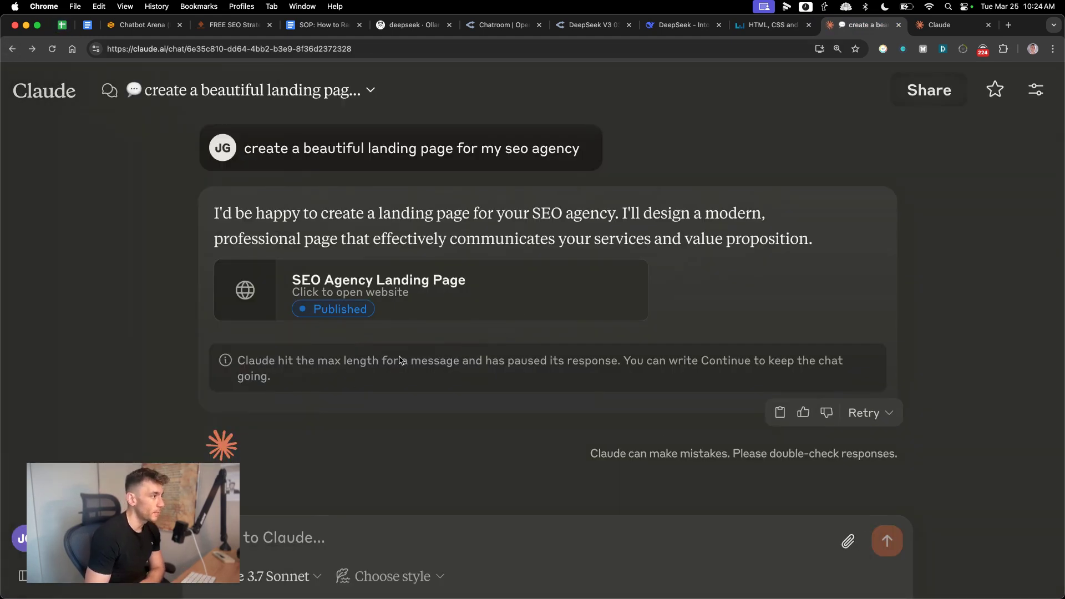
Step: Paste the detailed landing page prompt for Goldie Agency's AI Automation Dashboard into an empty OpenRouter room and submit it to DeepSeek V3 0324 (free)
left_click(677, 26)
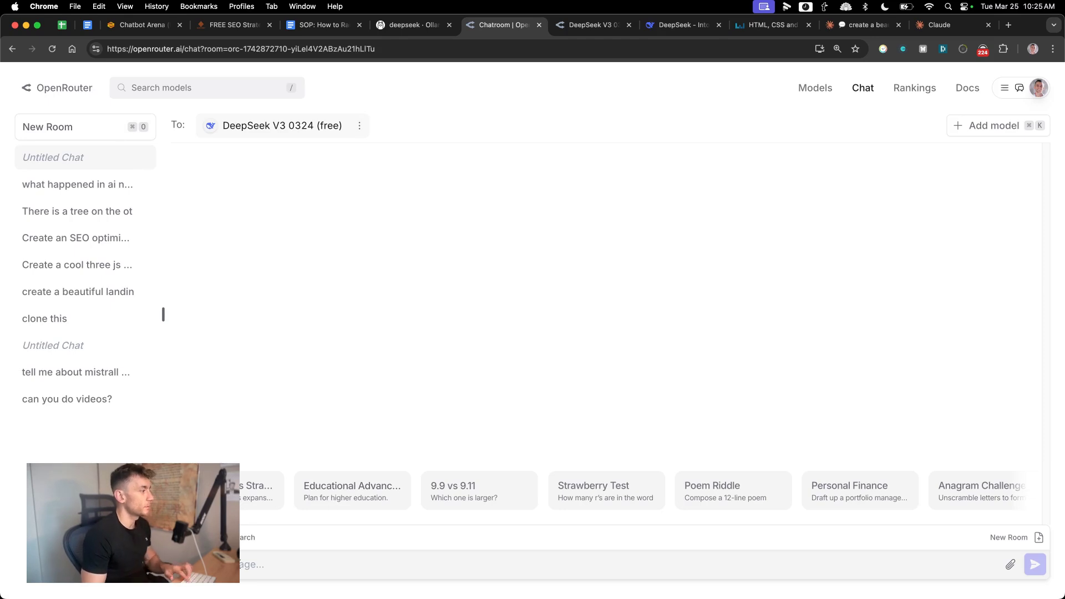
key("super+v")
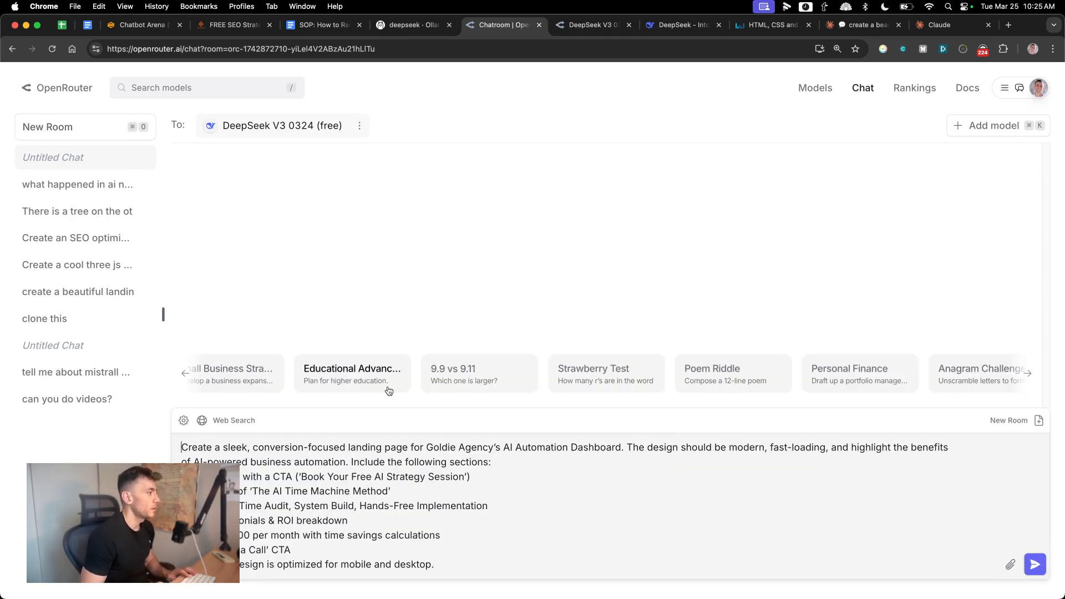
key("super+shift+Right")
key("Right")
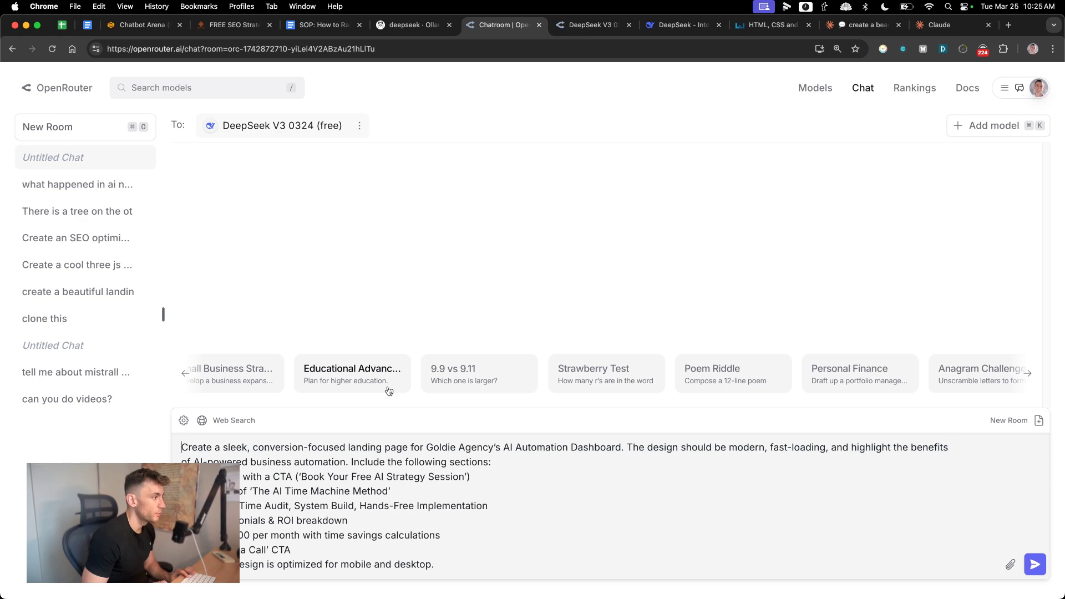
left_click_drag(636, 459, 637, 447)
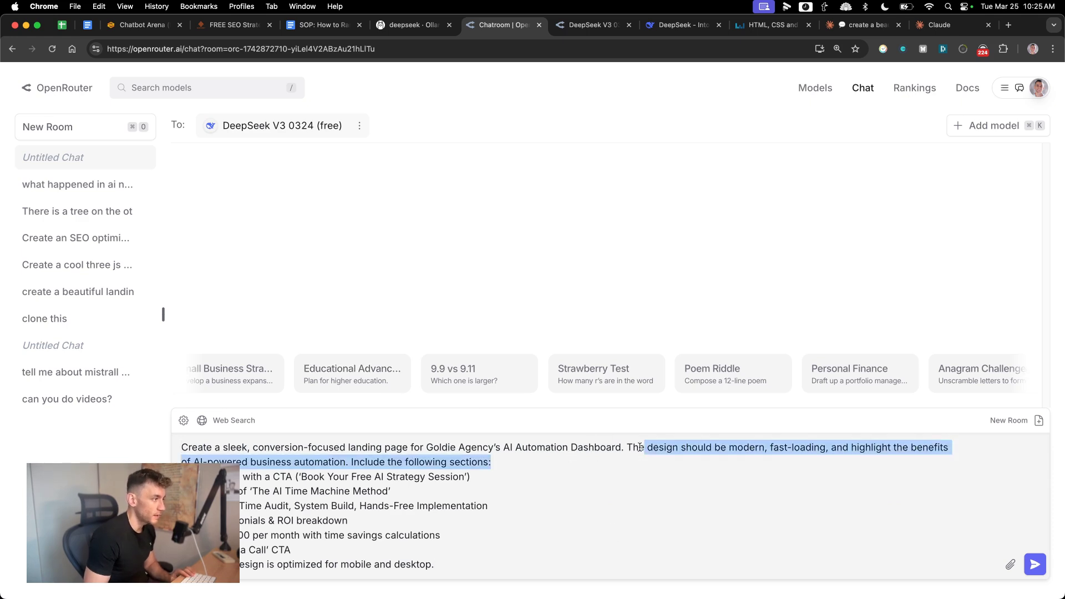
left_click(639, 447)
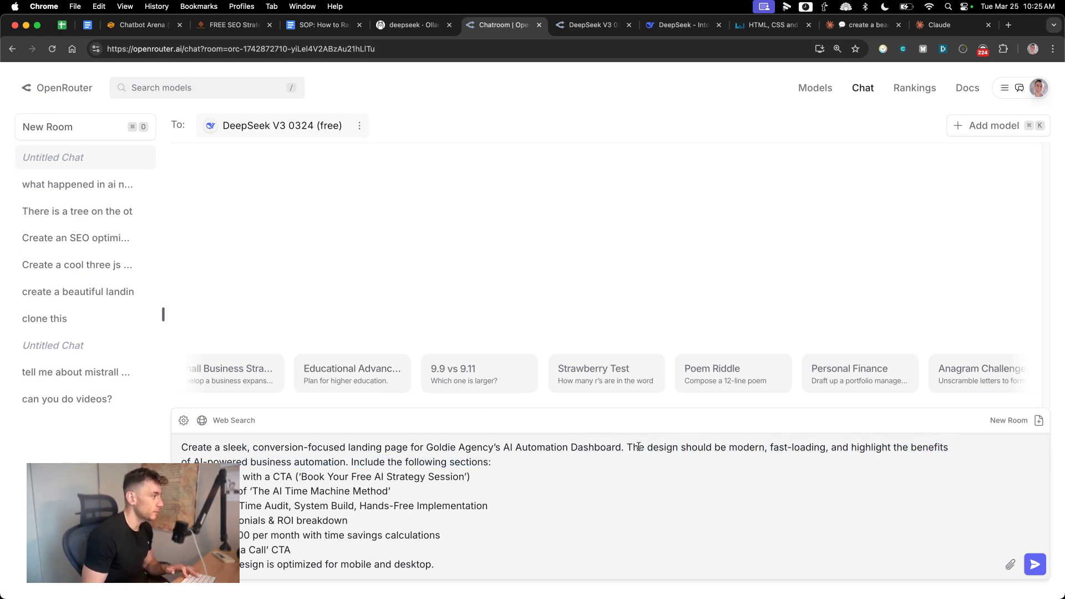
key("super+a")
key("super+c")
key("Return")
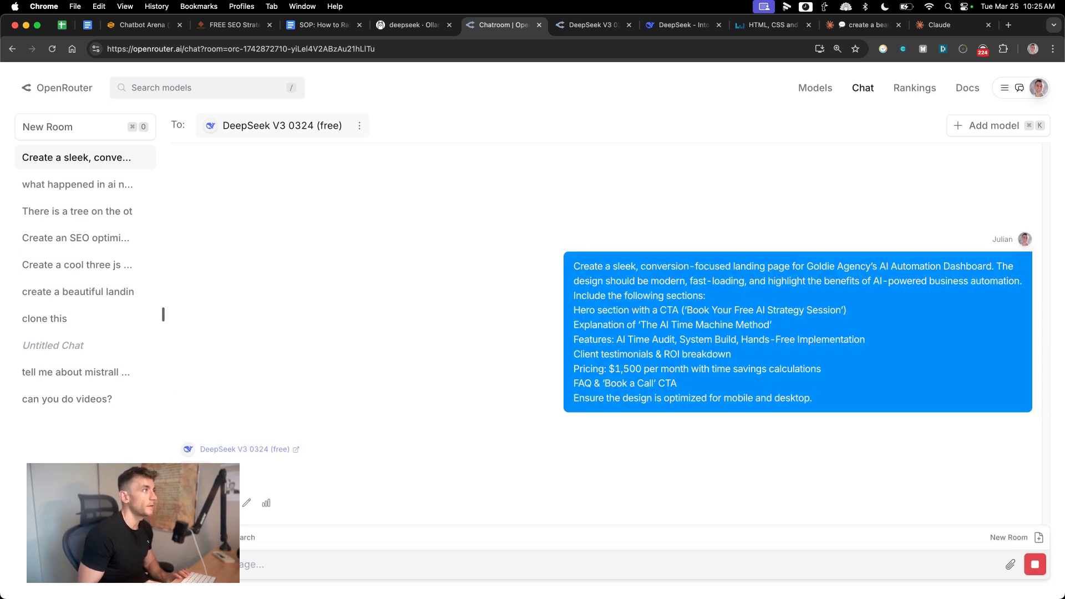
Step: Start a new Claude 3.7 Sonnet chat and submit the same Goldie Agency AI Automation Dashboard landing page prompt
left_click(866, 25)
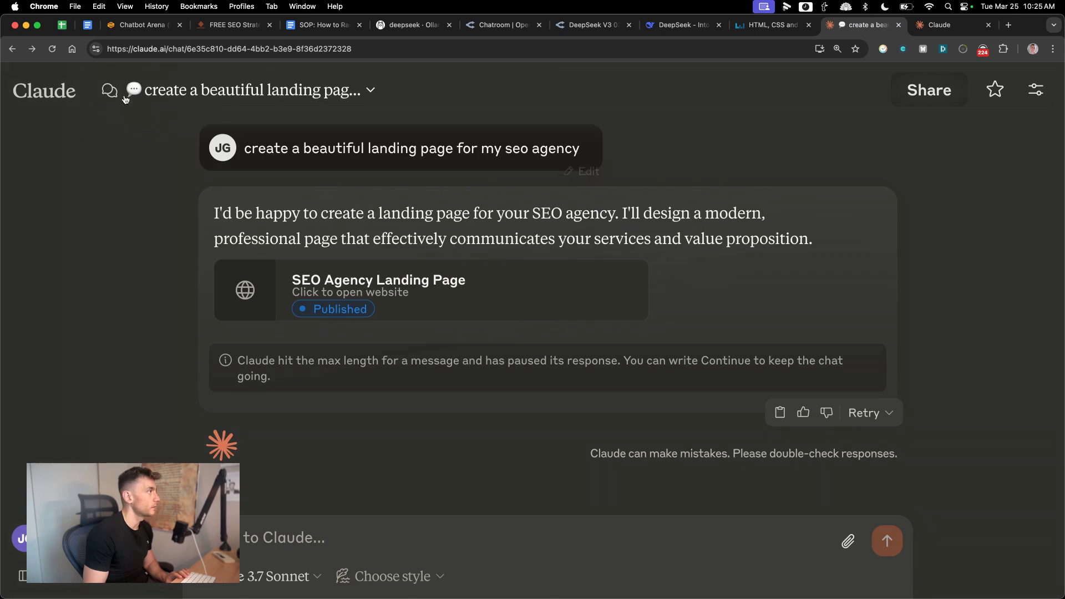
left_click(43, 94)
key("super+v")
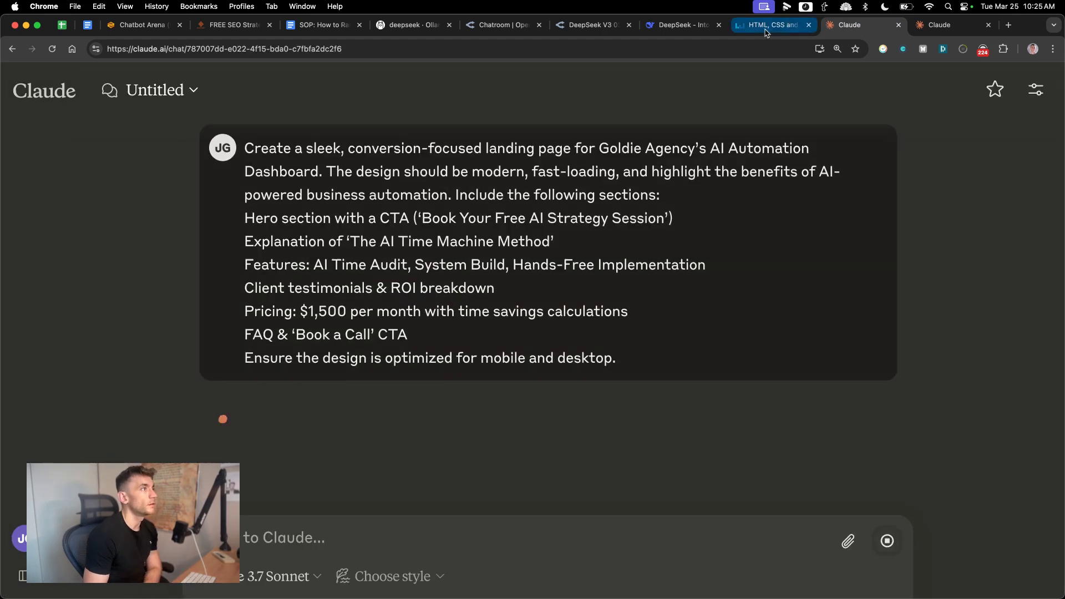
Step: Close the DeepSeek V3 model page tab and return to the OpenRouter chat to review the submitted landing page prompt
left_click(764, 29)
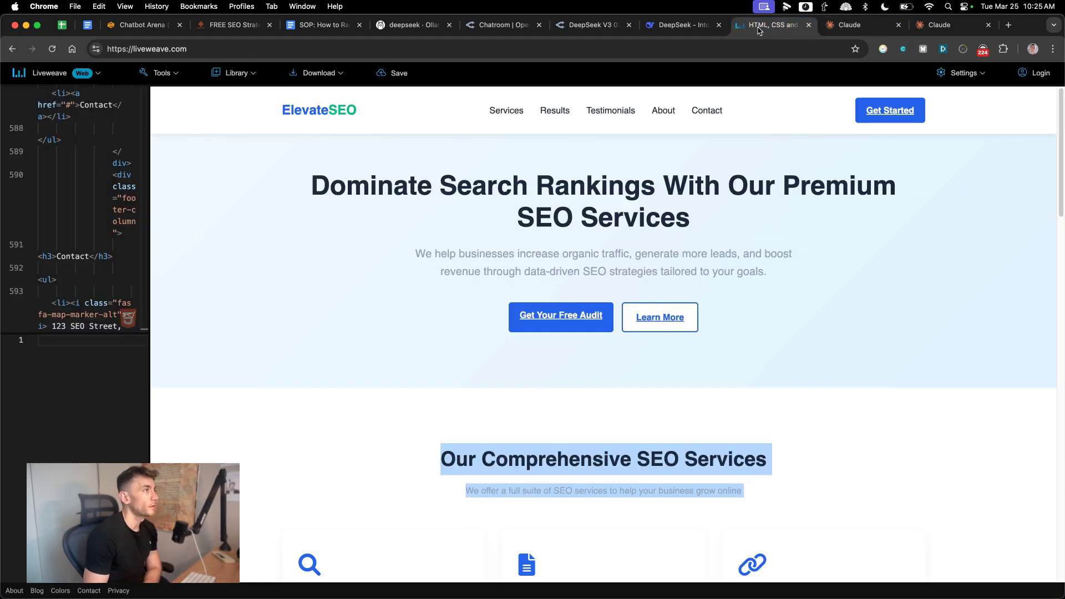
left_click(629, 25)
left_click(504, 24)
left_click_drag(574, 195, 868, 327)
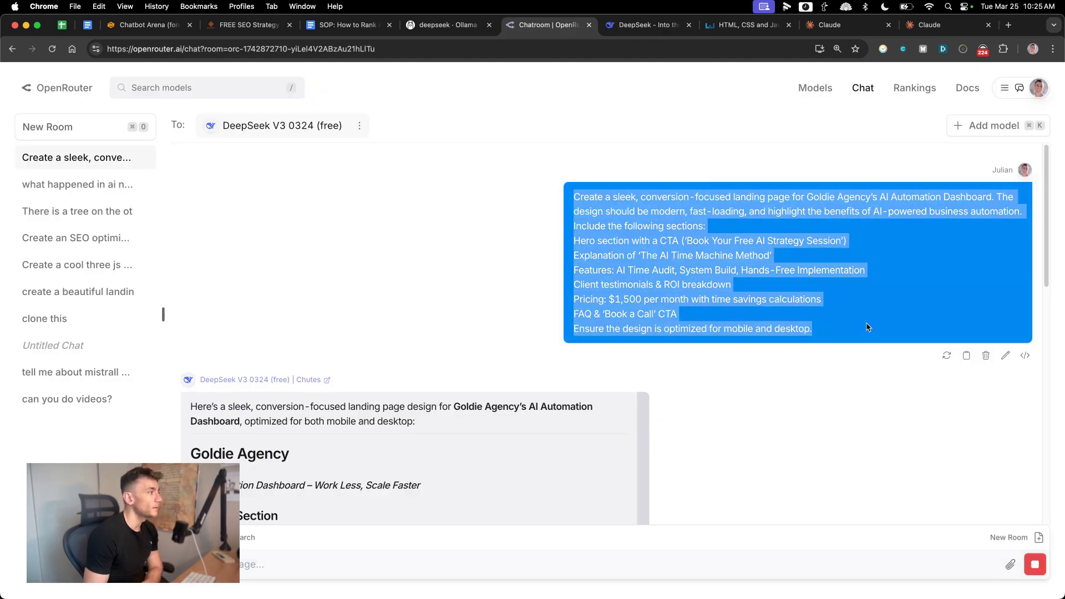
Step: Review DeepSeek V3 0324's OpenRouter answer against the Goldie Agency landing page prompt, covering its hero, method, features and ROI sections
left_click(868, 328)
left_click_drag(574, 196, 844, 351)
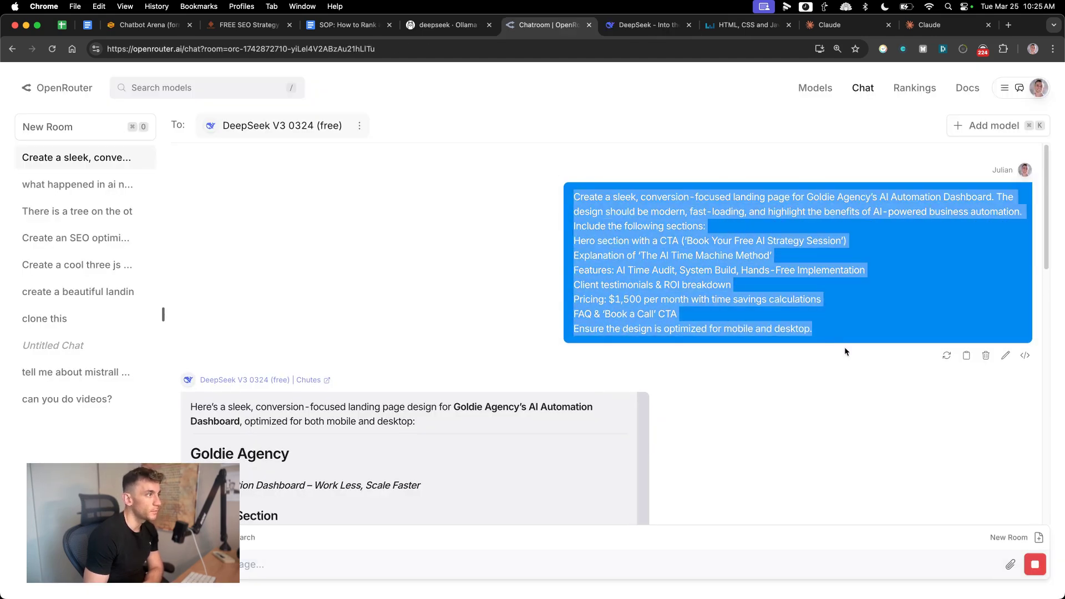
scroll(583, 360, "down", 15)
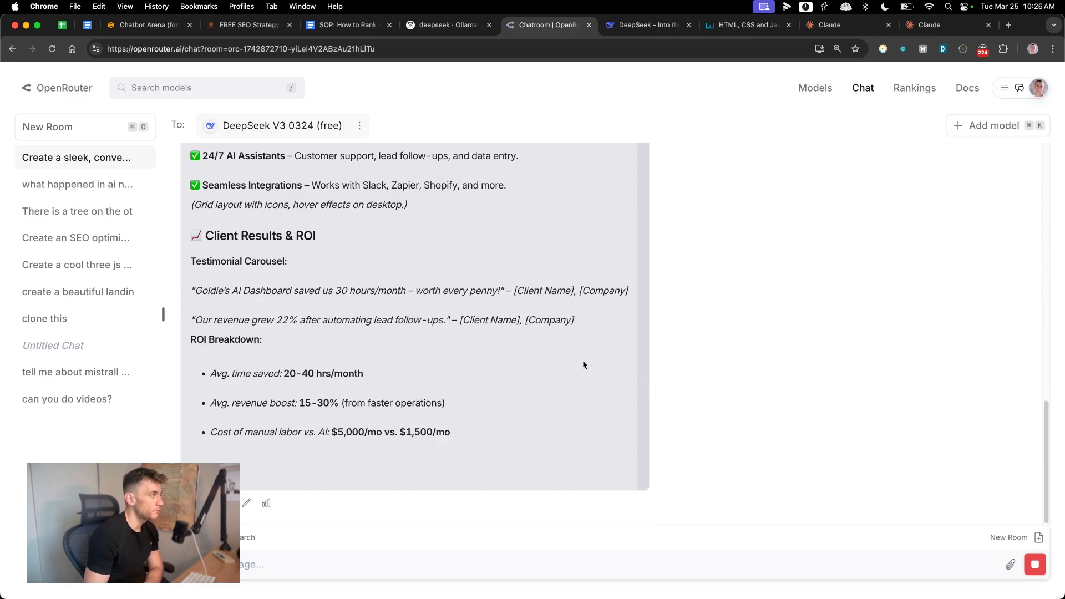
scroll(588, 333, "up", 15)
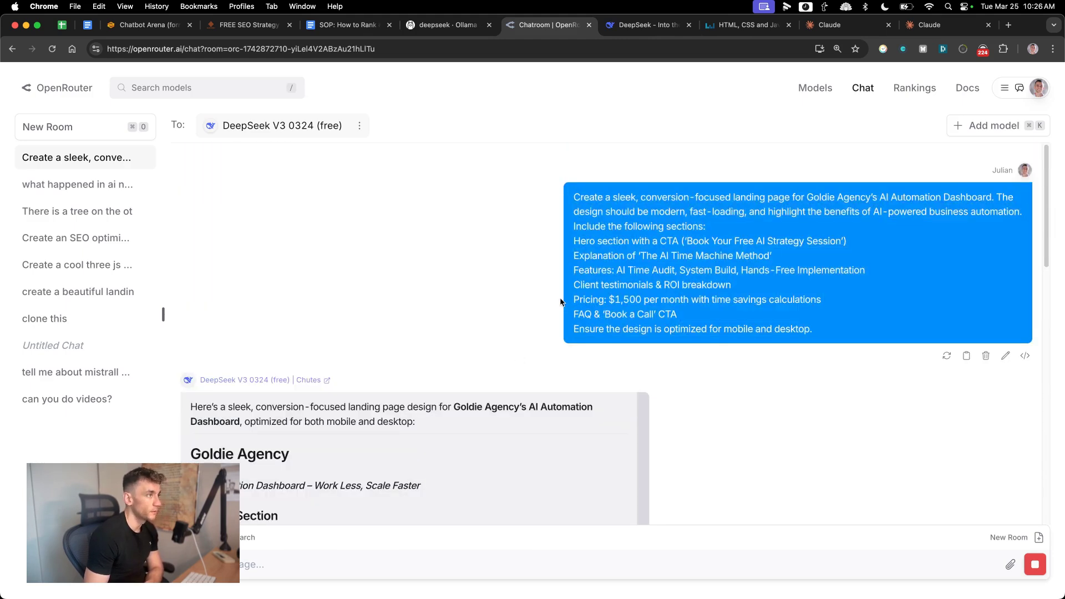
scroll(409, 358, "down", 5)
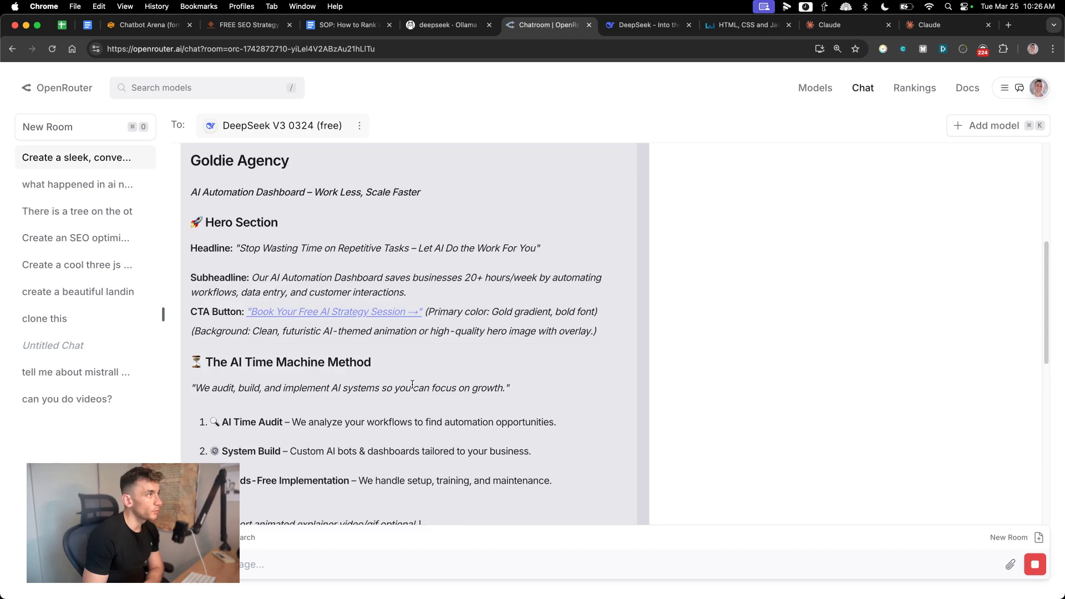
scroll(412, 384, "down", 8)
scroll(520, 301, "up", 15)
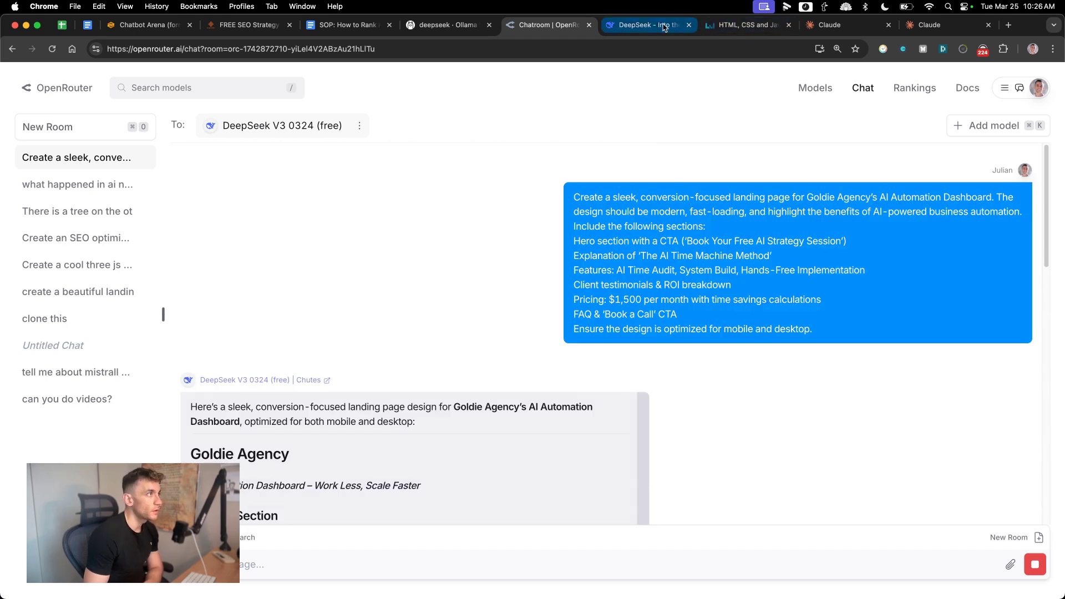
Step: Look through the landing page code Claude is generating for the AI Automation Dashboard, with the browser zoom reset to default
left_click(832, 24)
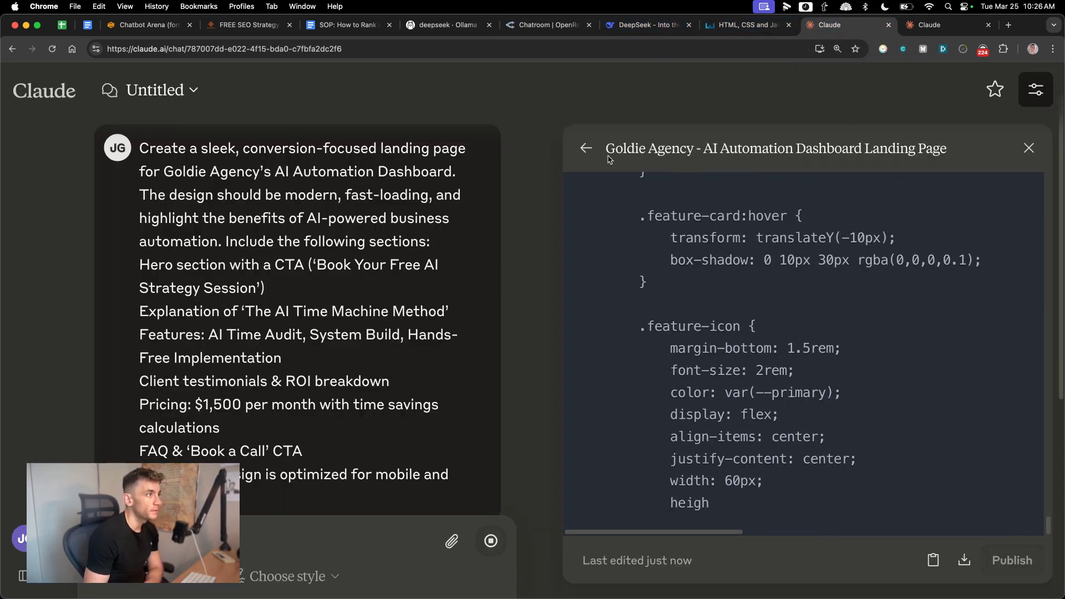
scroll(749, 369, "up", 20)
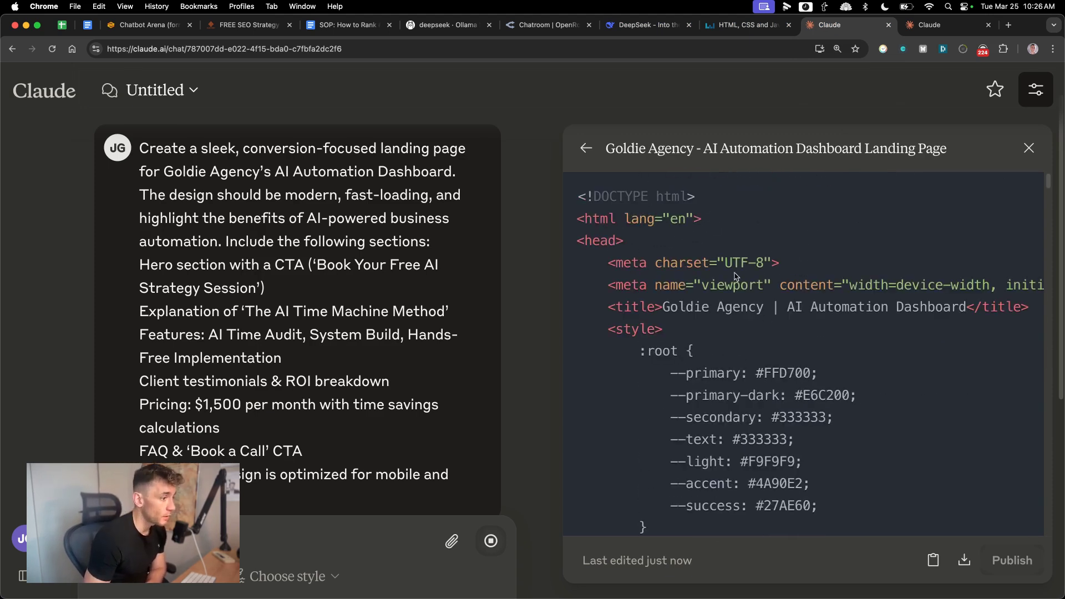
scroll(723, 280, "down", 20)
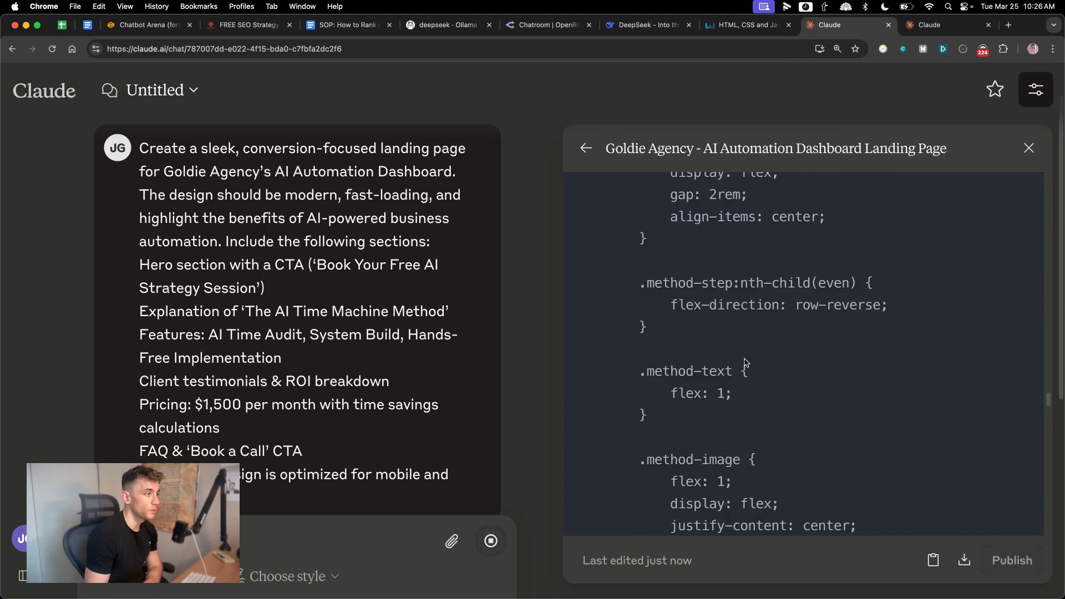
scroll(748, 327, "down", 15)
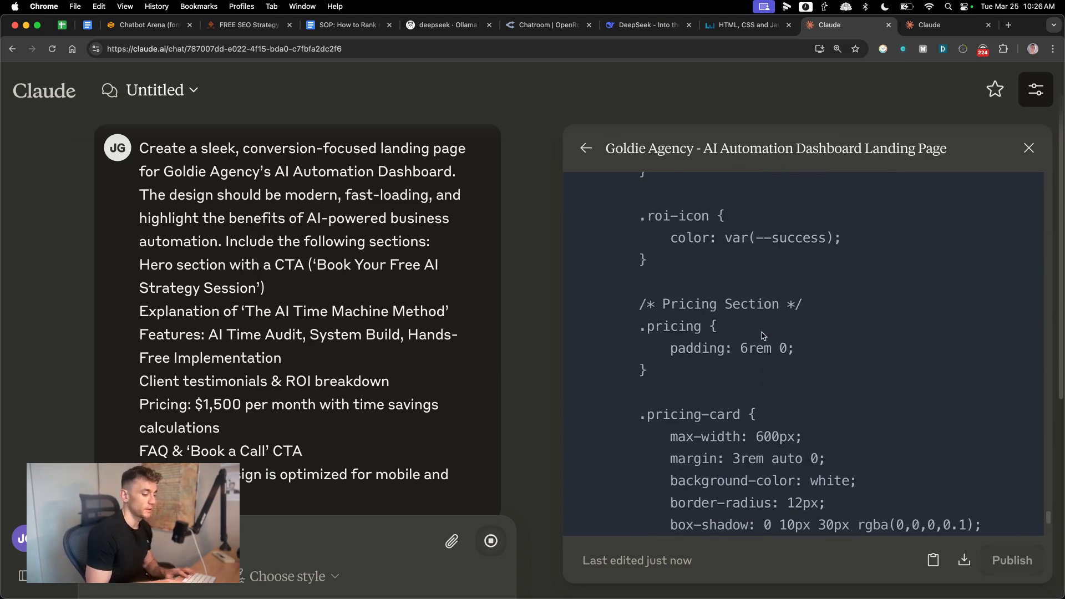
key("super+0")
scroll(742, 268, "down", 10)
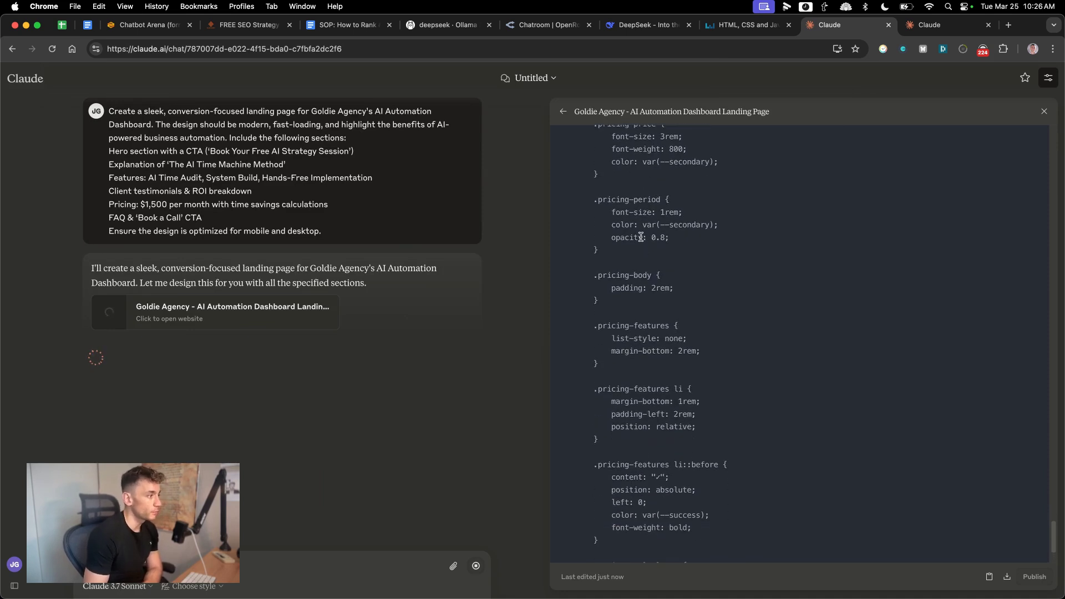
Step: Read DeepSeek's own chat answer to the same landing page prompt, from the original request to the closing sections
left_click(642, 26)
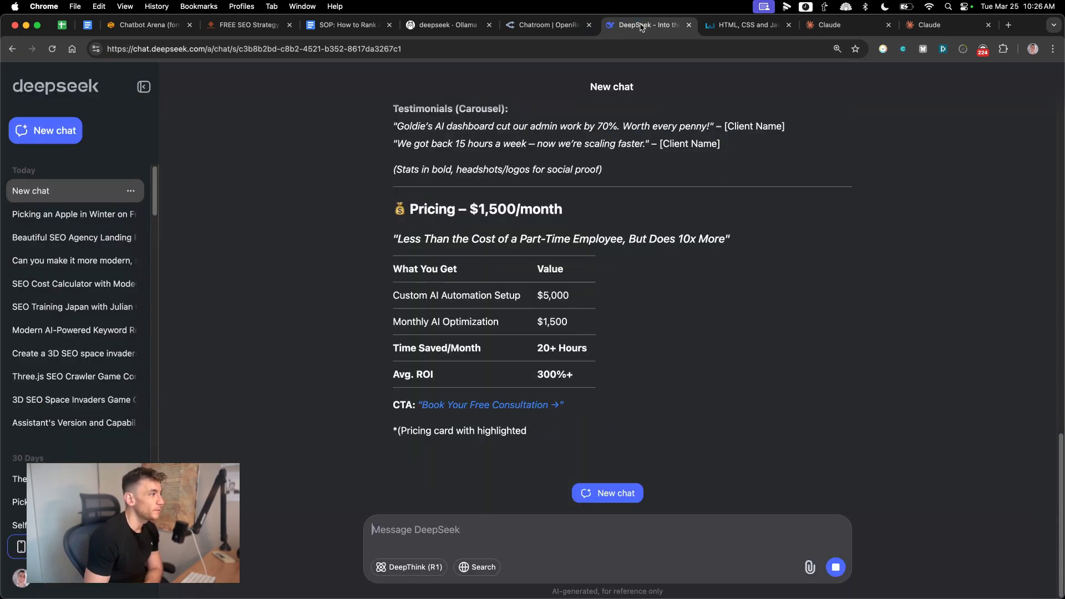
scroll(569, 320, "up", 15)
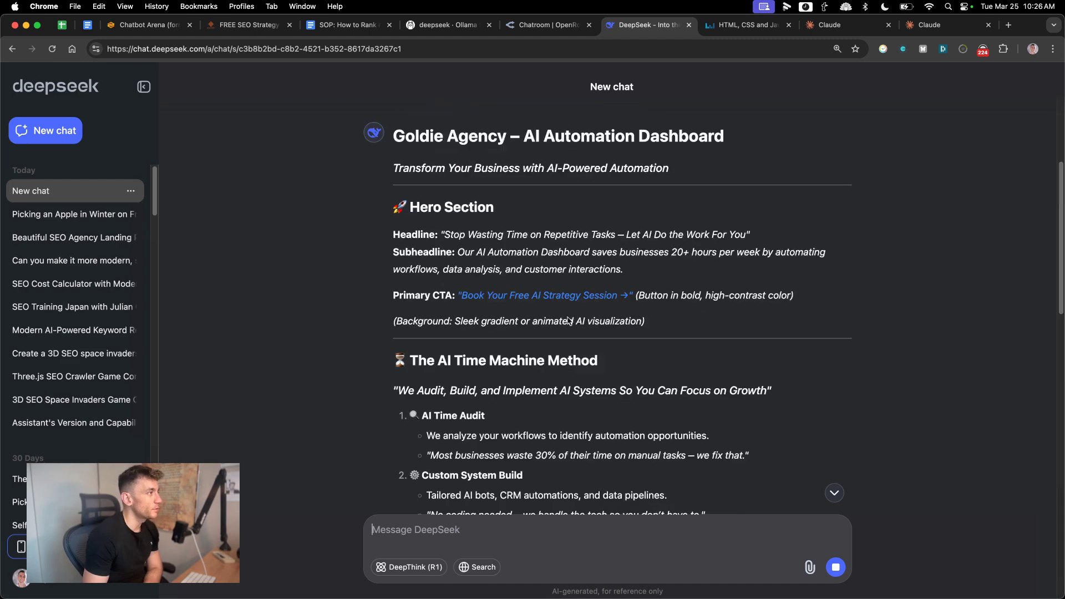
scroll(569, 320, "up", 5)
scroll(568, 317, "up", 10)
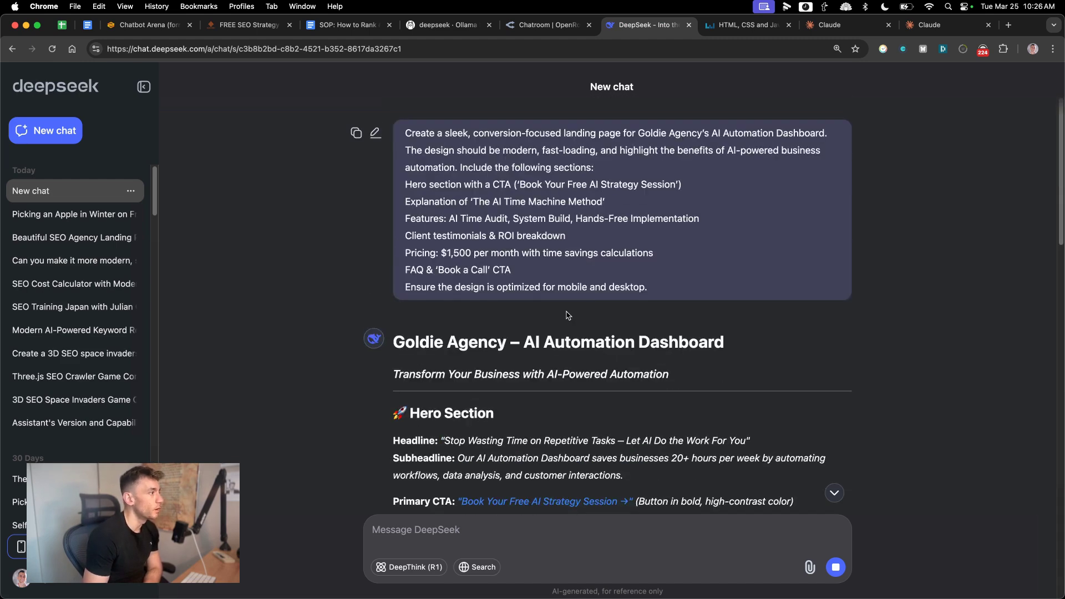
scroll(488, 350, "down", 20)
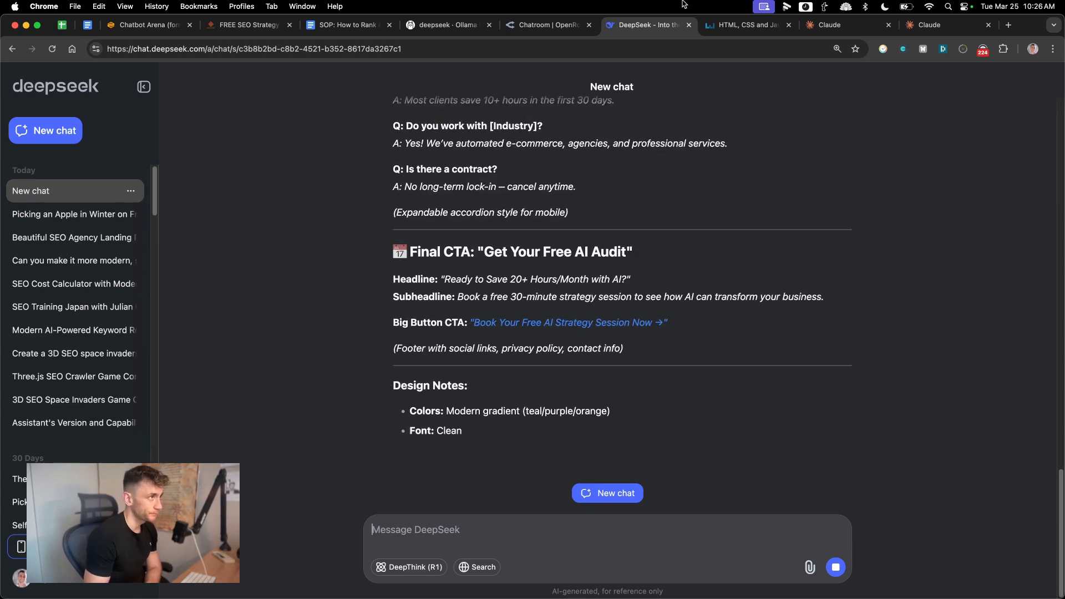
Step: Compare Claude's landing page progress with DeepSeek's finished answer and the earlier ElevateSEO preview in Liveweave
left_click(840, 22)
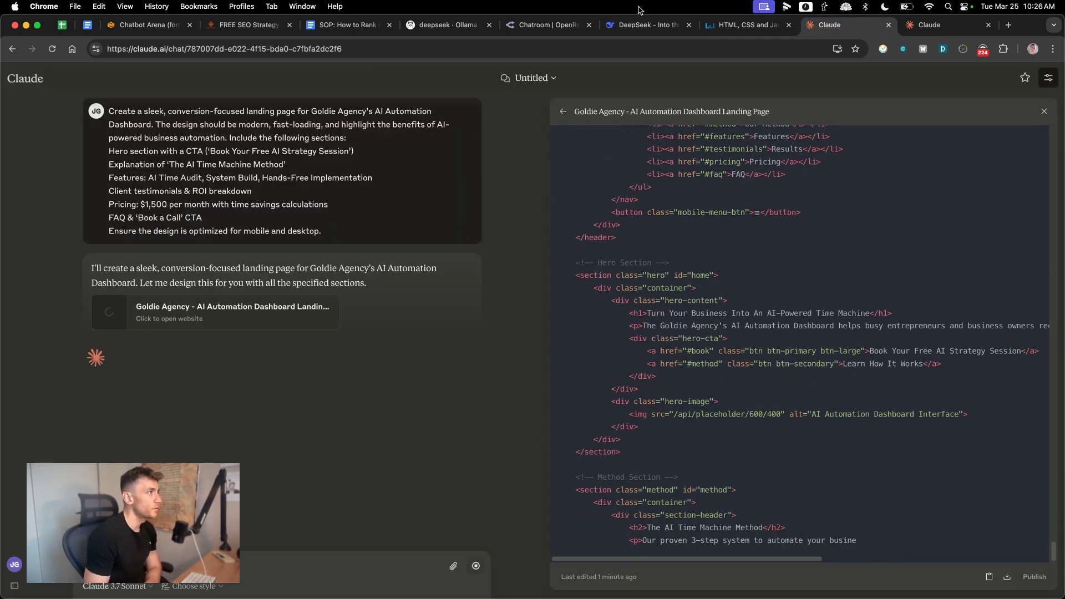
left_click(648, 27)
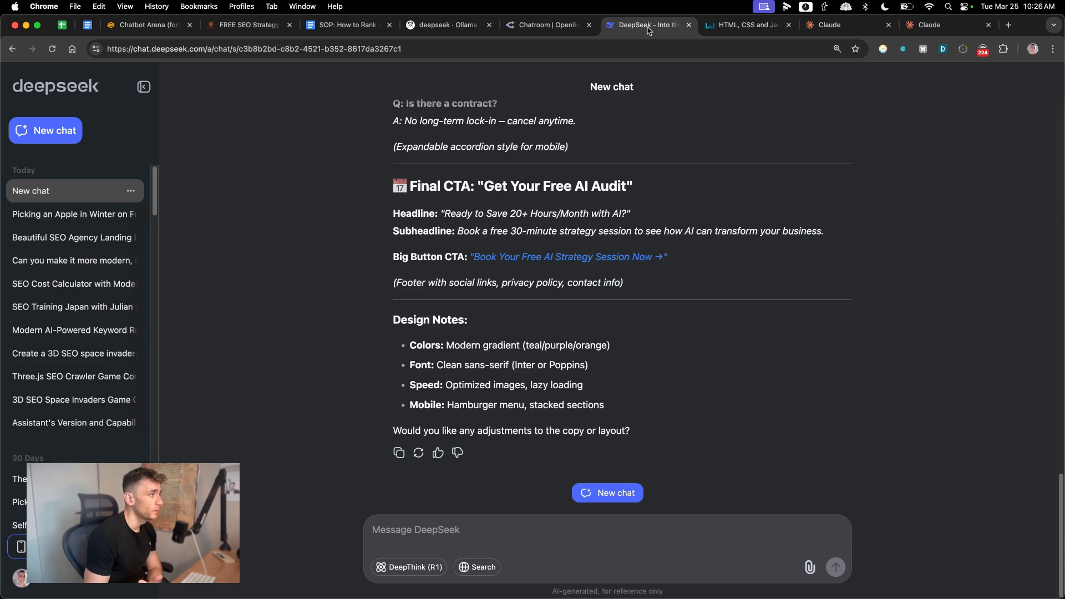
left_click(761, 29)
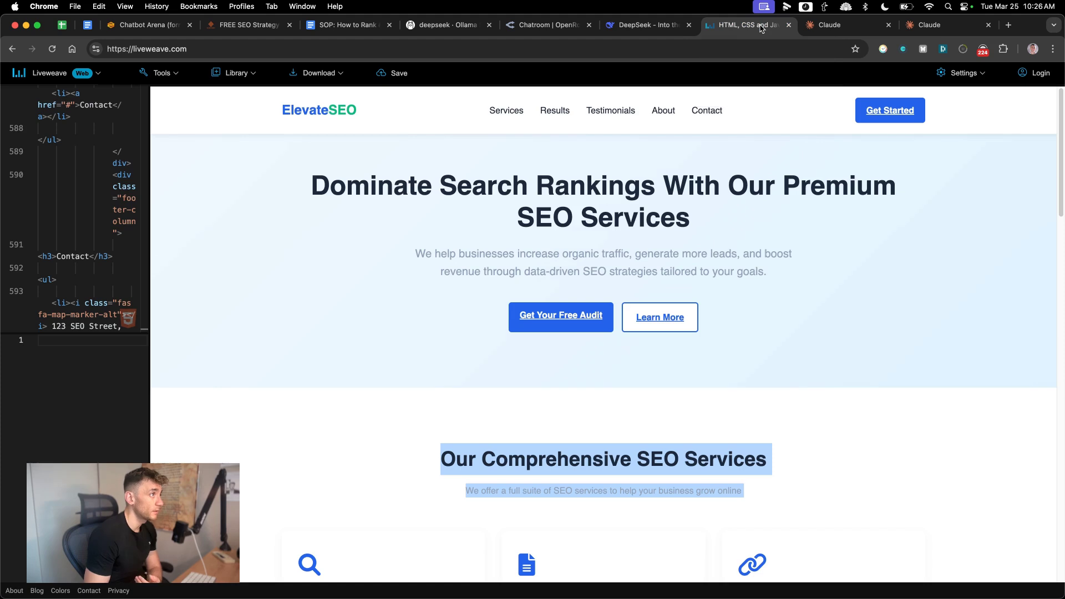
left_click(619, 30)
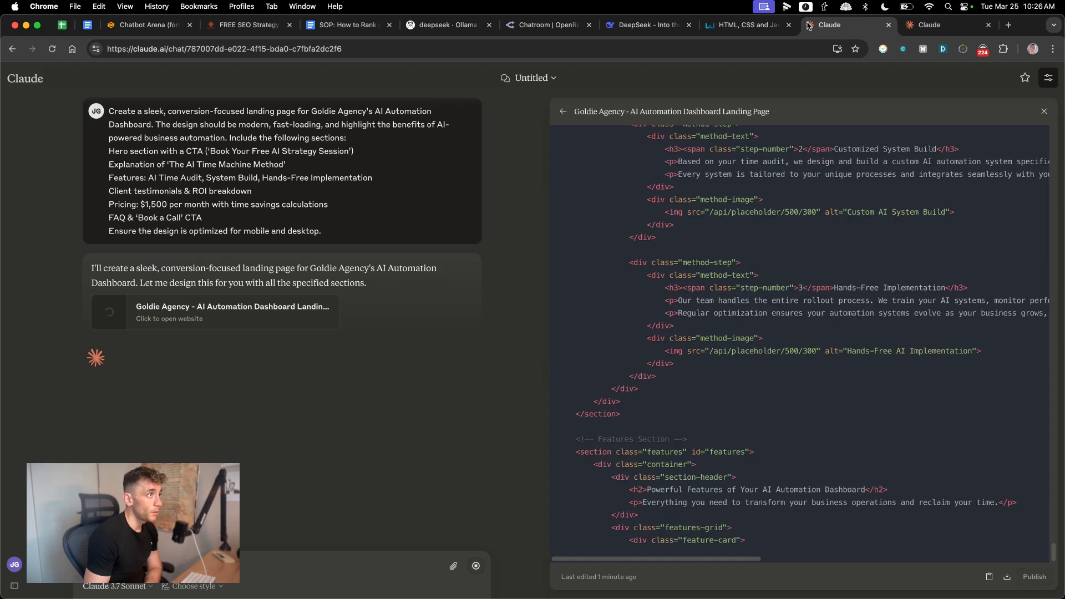
left_click(804, 22)
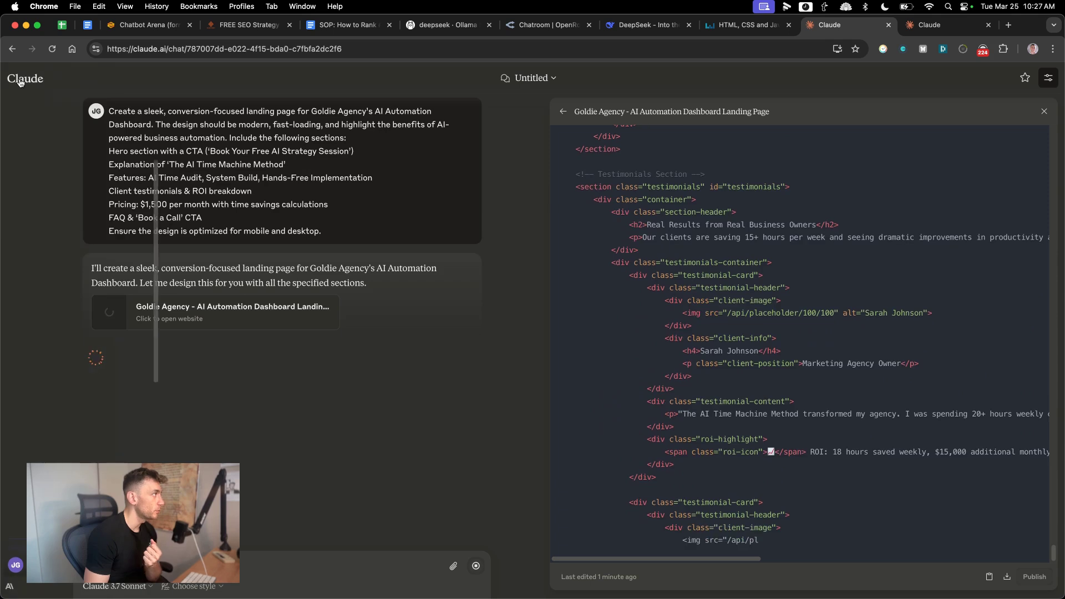
mouse_move(14, 139)
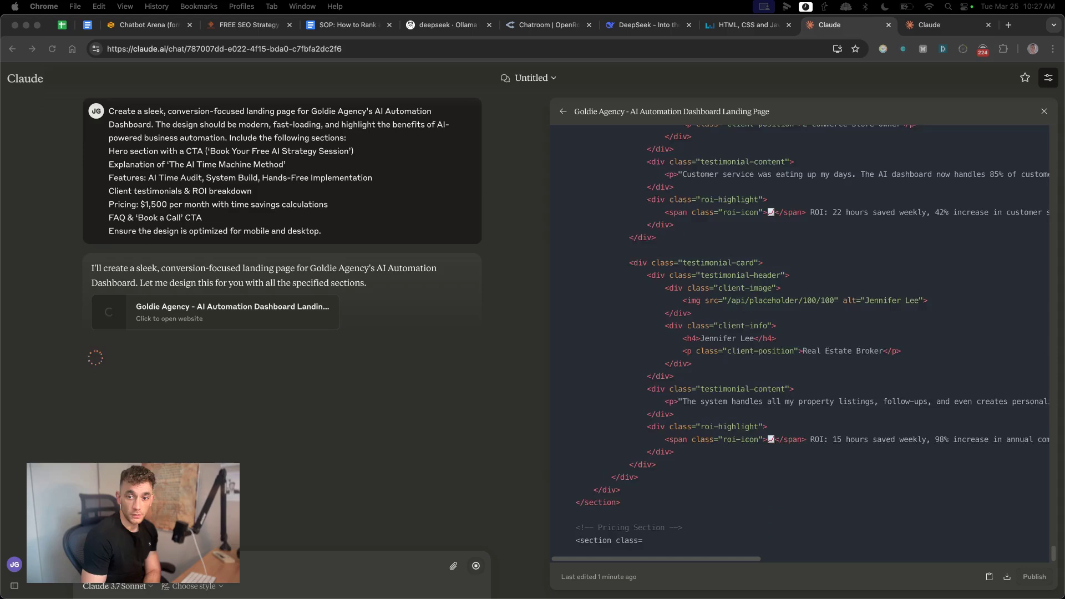
Step: Open the AI Profit Boardroom about page on Skool in a new browser tab
left_click(572, 280)
key("super+t")
type("ai profit Boardroom")
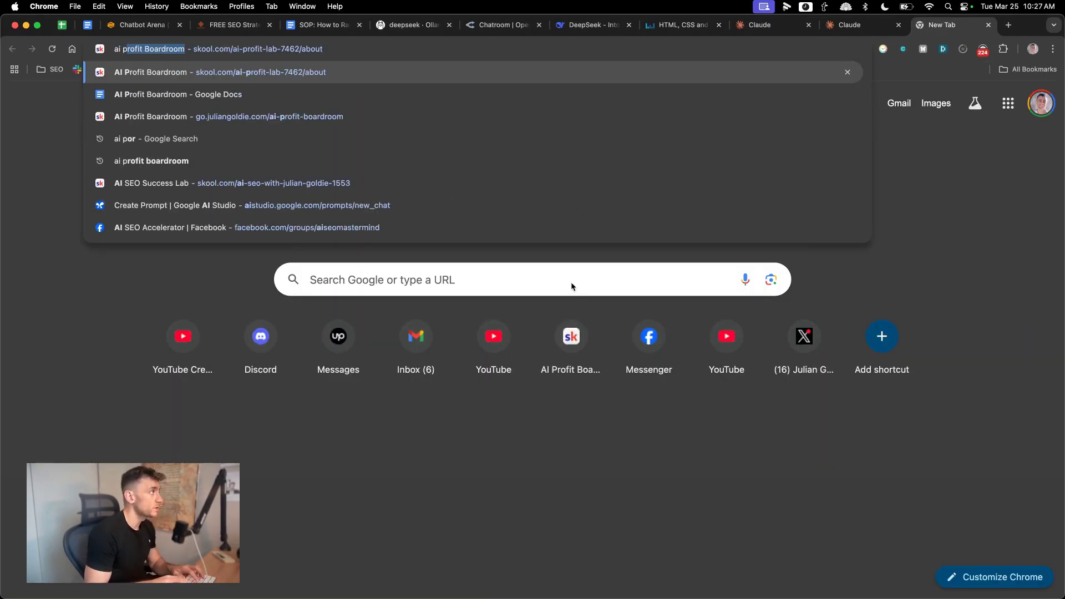
key("Return")
Step: Open go.juliangoldie.com/strategy-session in another new tab and place that tab before the AI Profit Boardroom one
key("super+t")
type("go.juliangoldie.com/register")
key("Right")
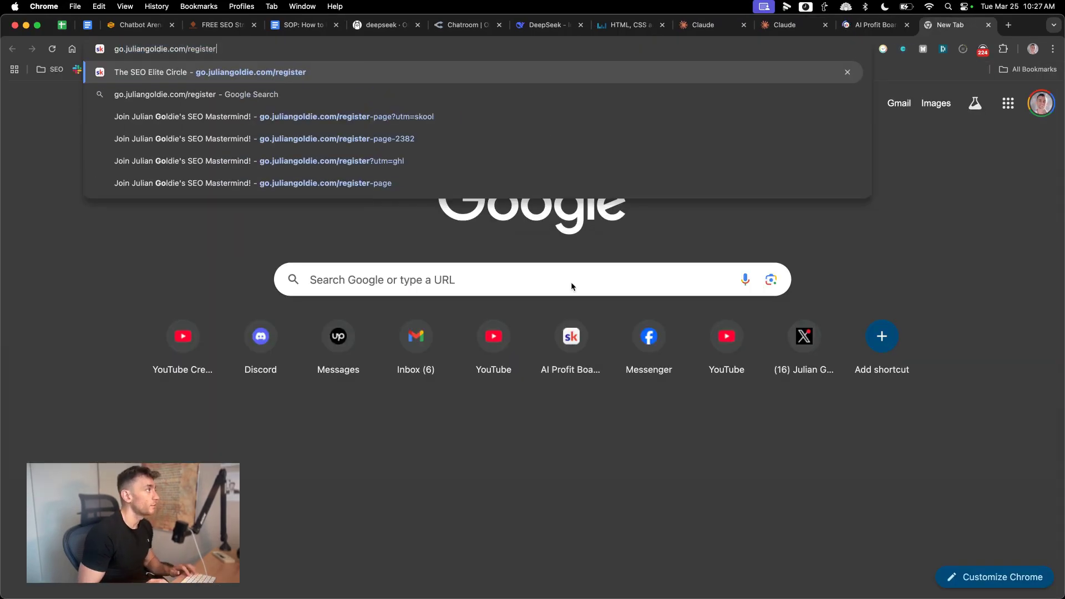
key("alt+shift+Left")
type("strategy-session")
key("Return")
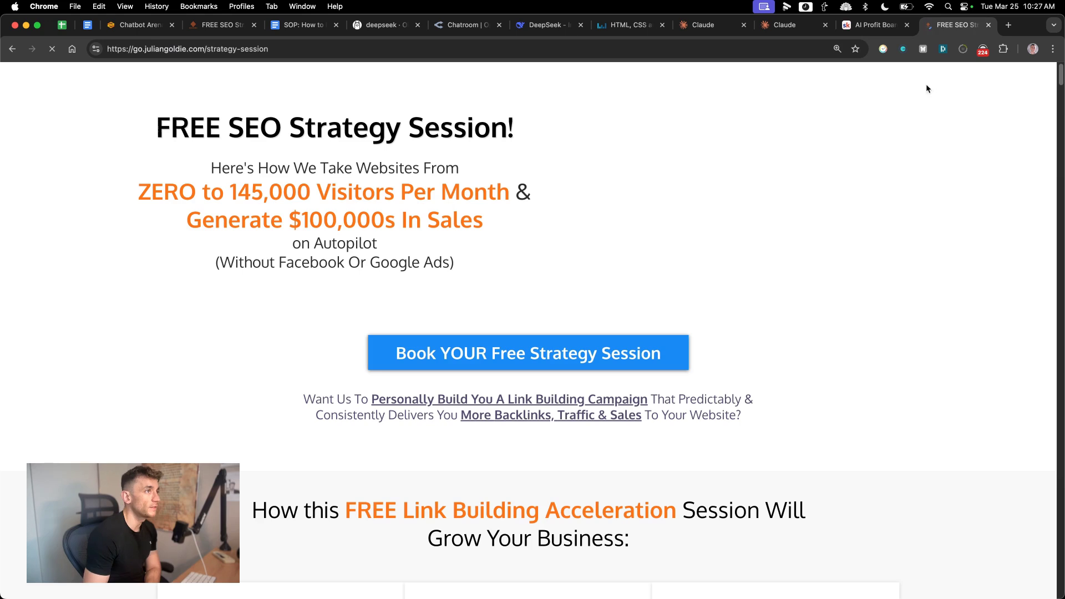
left_click_drag(942, 28, 866, 27)
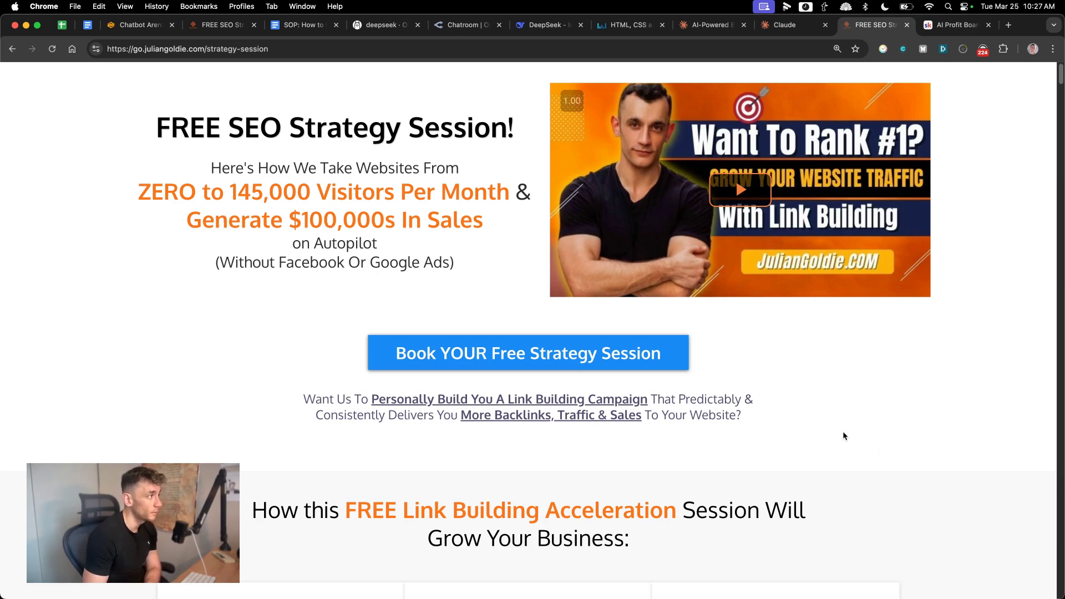
Step: Look through the free SEO strategy session page, from the session benefits down to the client video testimonials
scroll(839, 411, "down", 10)
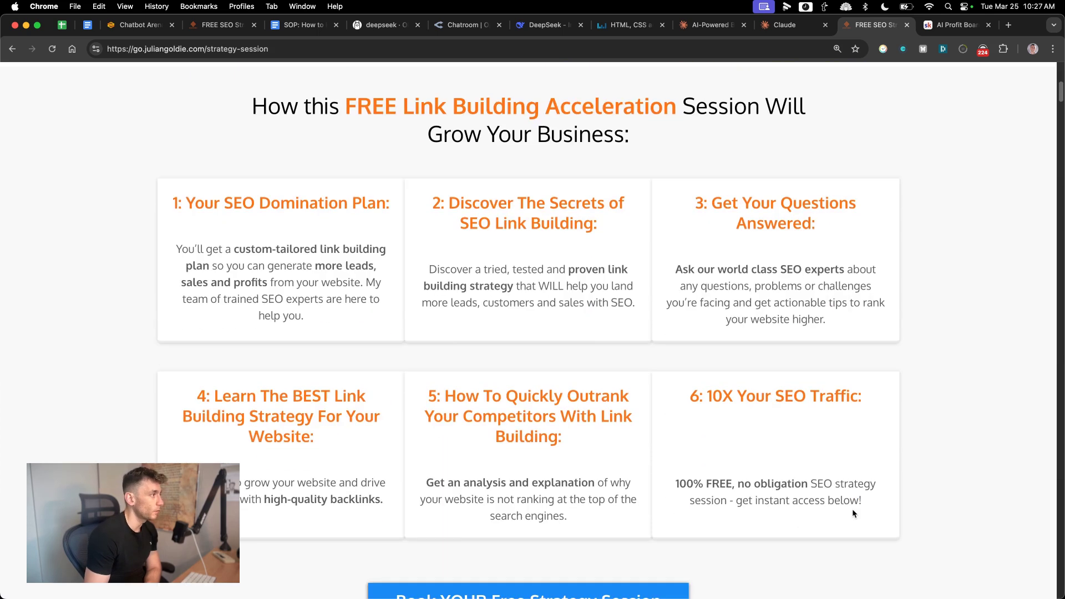
scroll(938, 325, "down", 1)
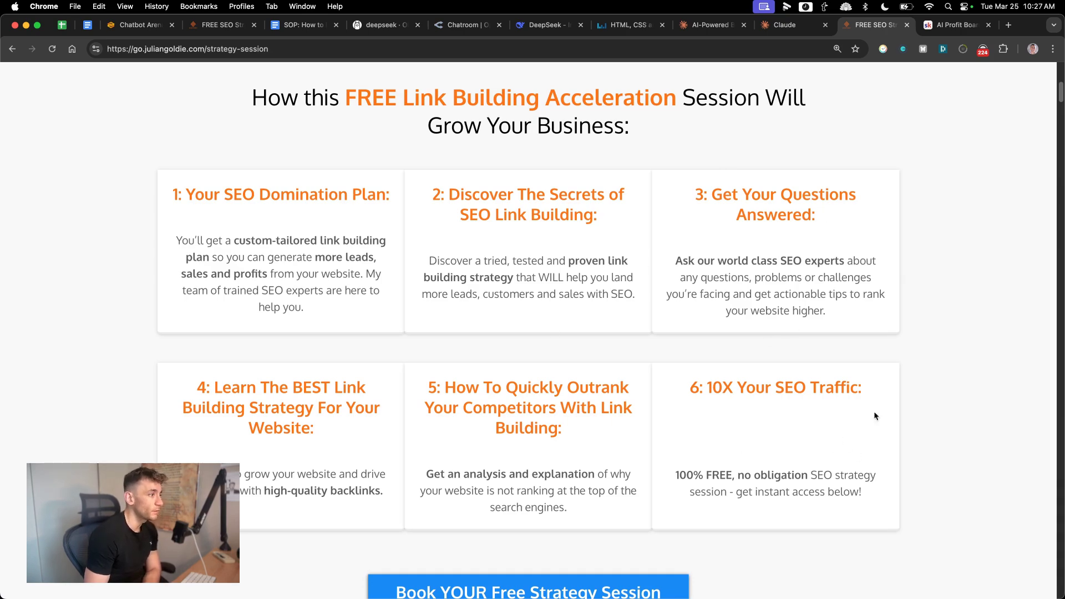
scroll(873, 416, "down", 20)
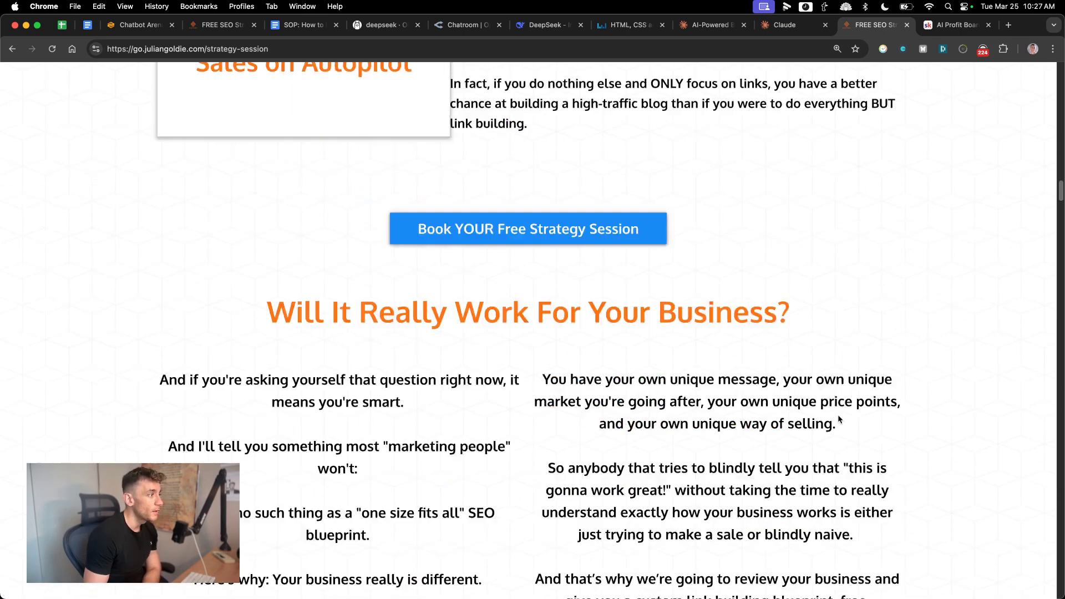
scroll(838, 420, "down", 20)
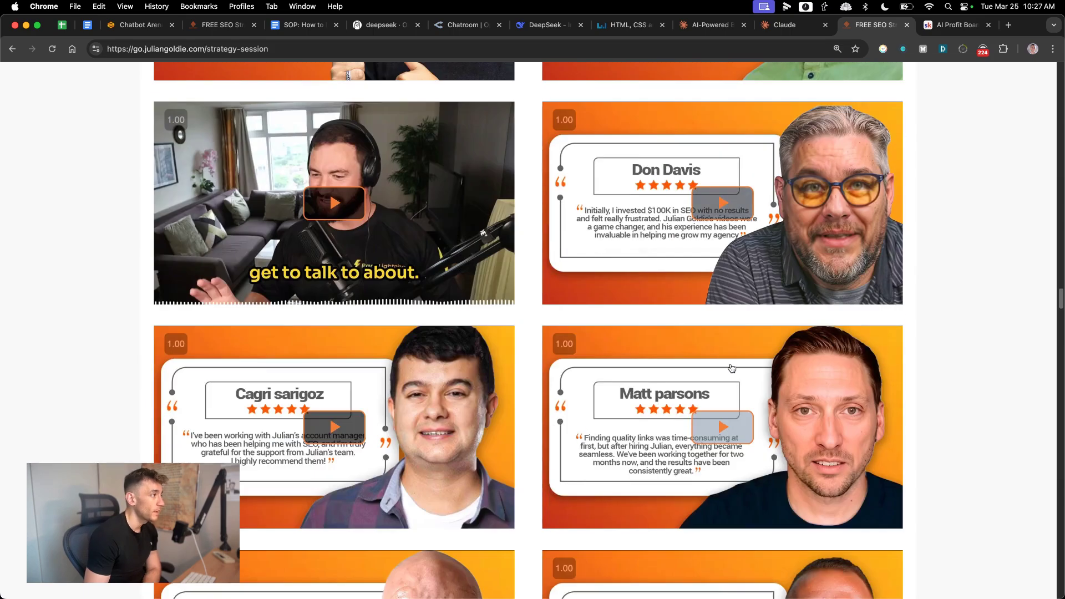
scroll(732, 368, "down", 20)
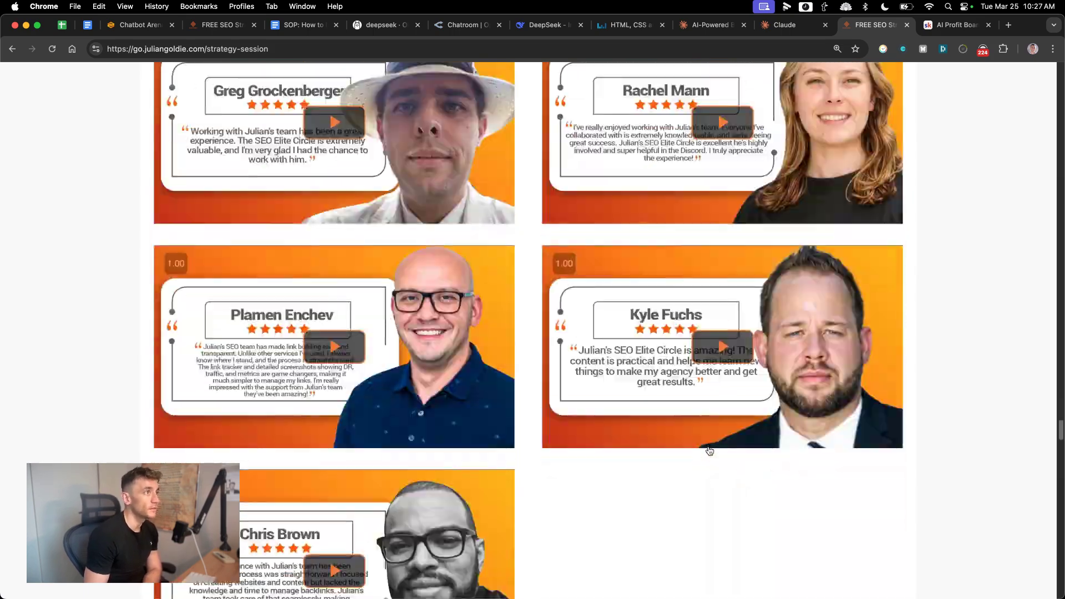
scroll(710, 450, "down", 15)
Step: Switch to the AI Profit Boardroom page and look over its about section
left_click(949, 26)
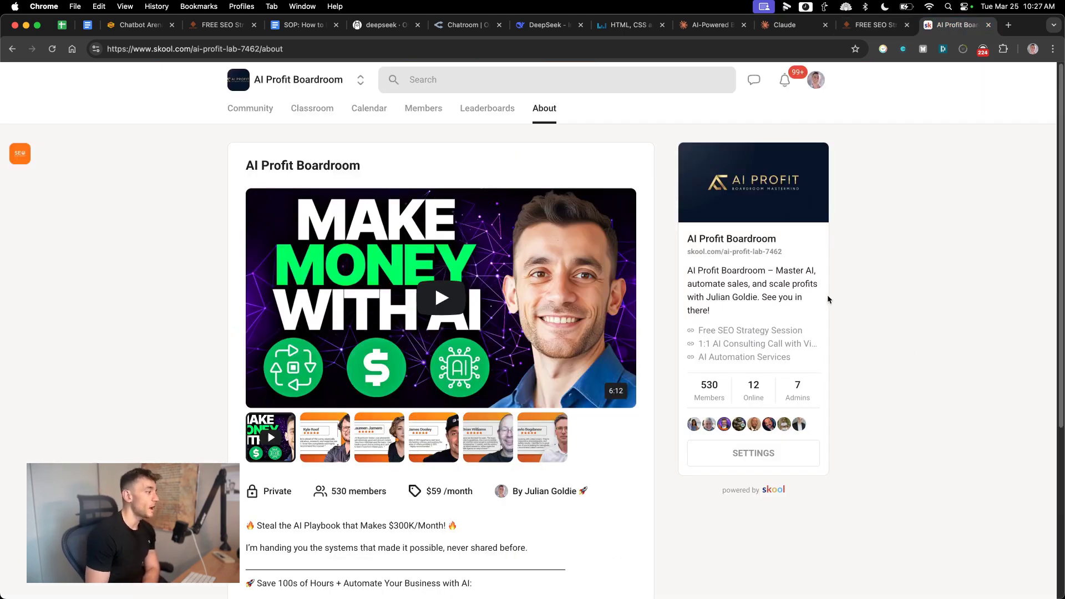
scroll(784, 338, "down", 4)
scroll(796, 340, "up", 4)
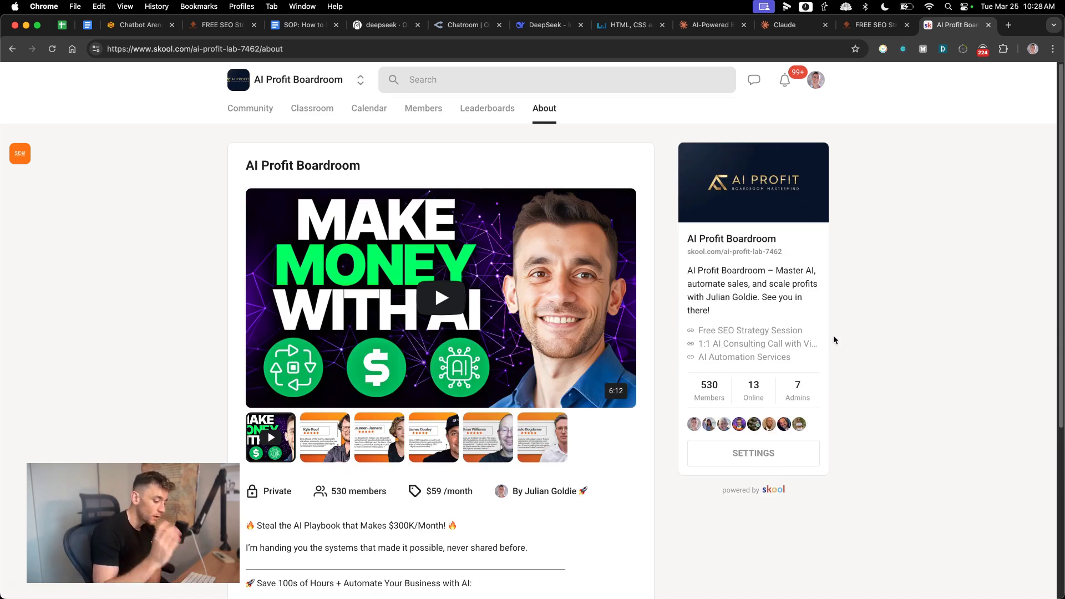
Step: Browse the AI Profit Boardroom classroom courses and open "SOPs - The Whole Collection!"
left_click(305, 109)
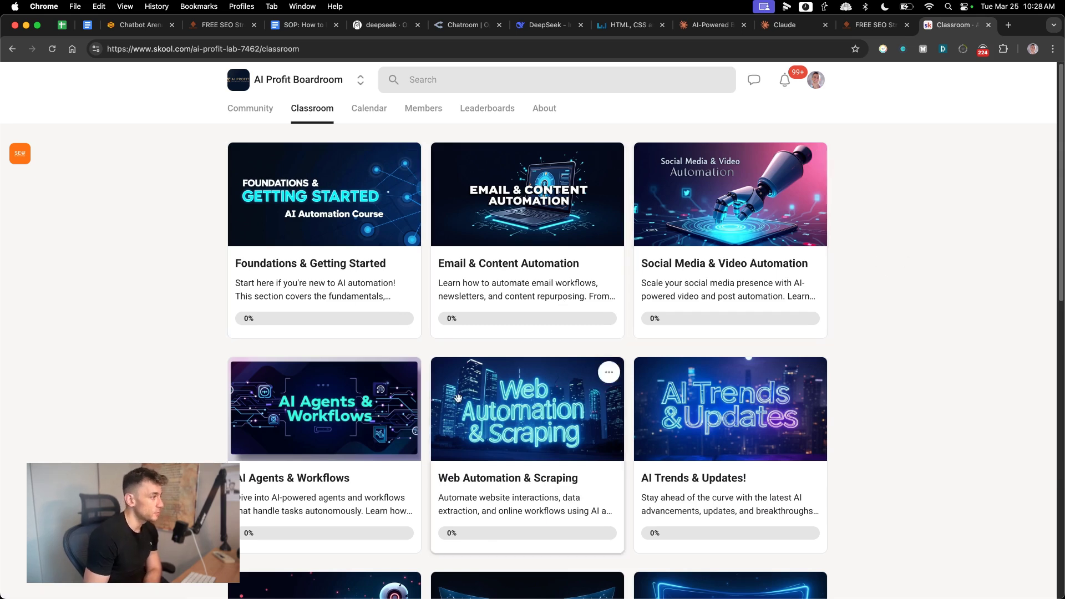
scroll(566, 463, "down", 10)
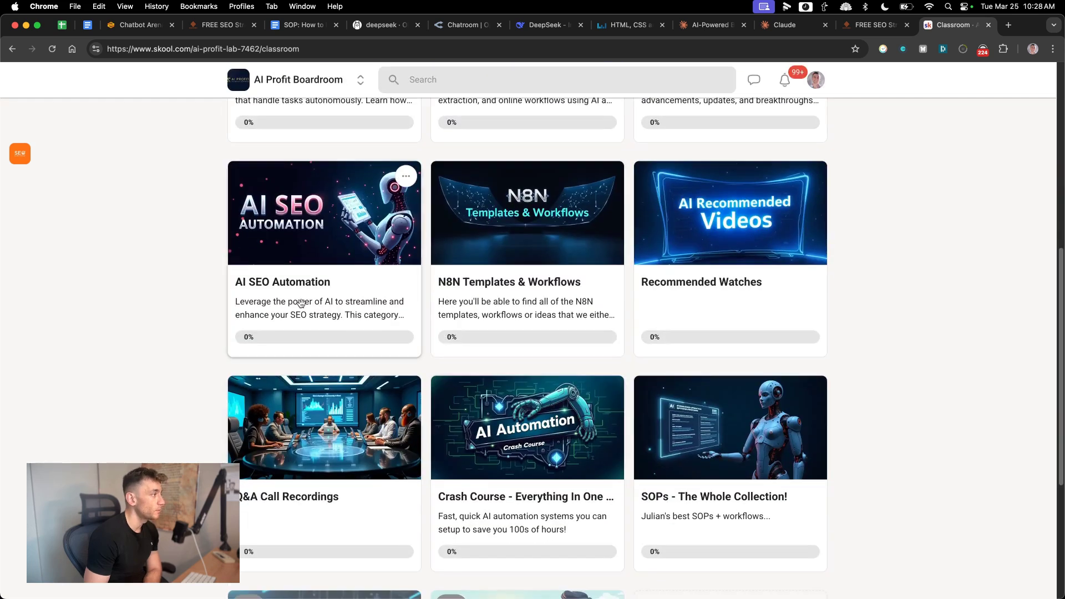
scroll(489, 378, "down", 6)
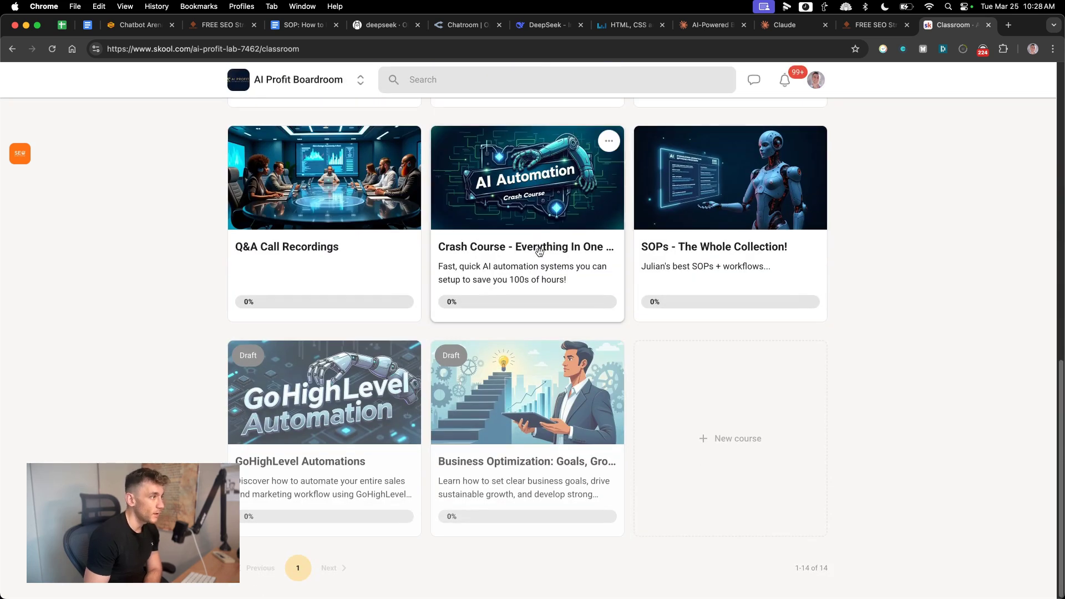
left_click(756, 292)
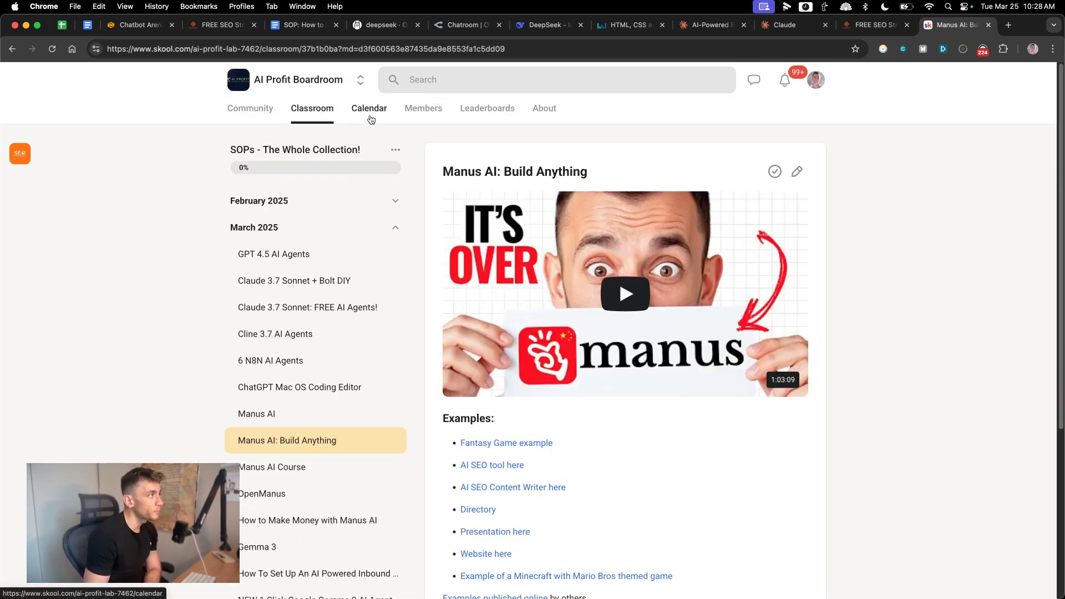
Step: Look over the AI Profit Boardroom's March 2025 calendar of Q&A calls
left_click(370, 111)
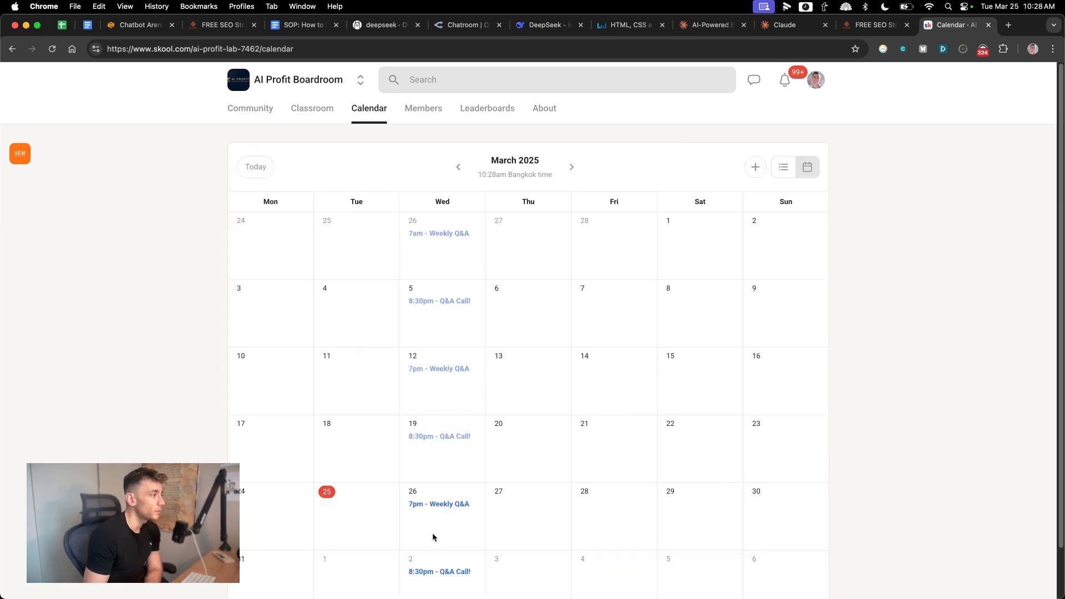
scroll(447, 506, "down", 2)
scroll(344, 322, "up", 2)
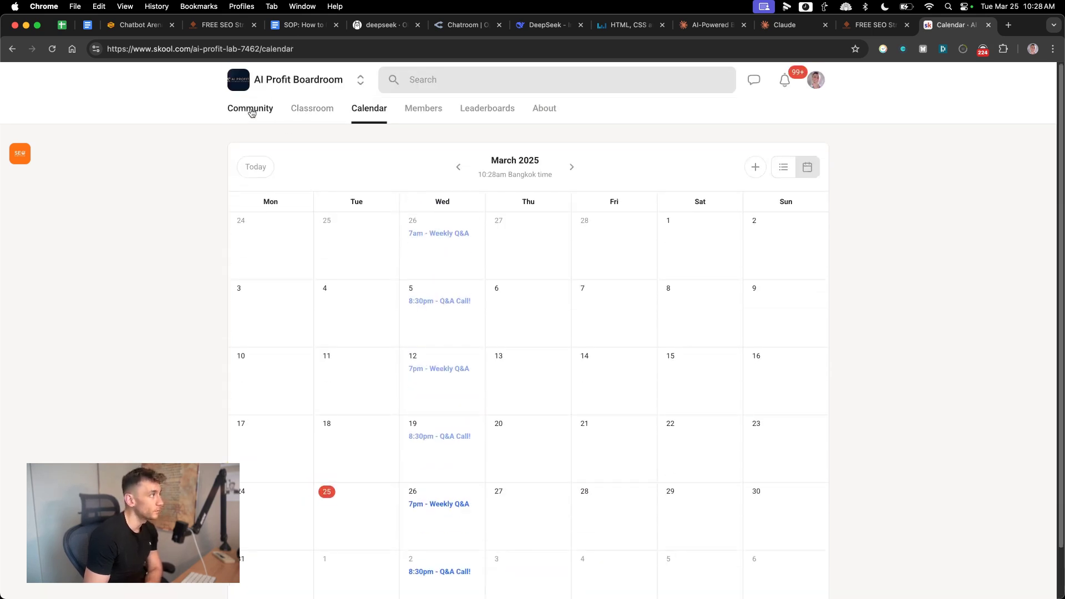
Step: Open the AI Profit Boardroom community feed, browse the members' posts and return to the pinned welcome post
left_click(251, 109)
scroll(557, 433, "down", 5)
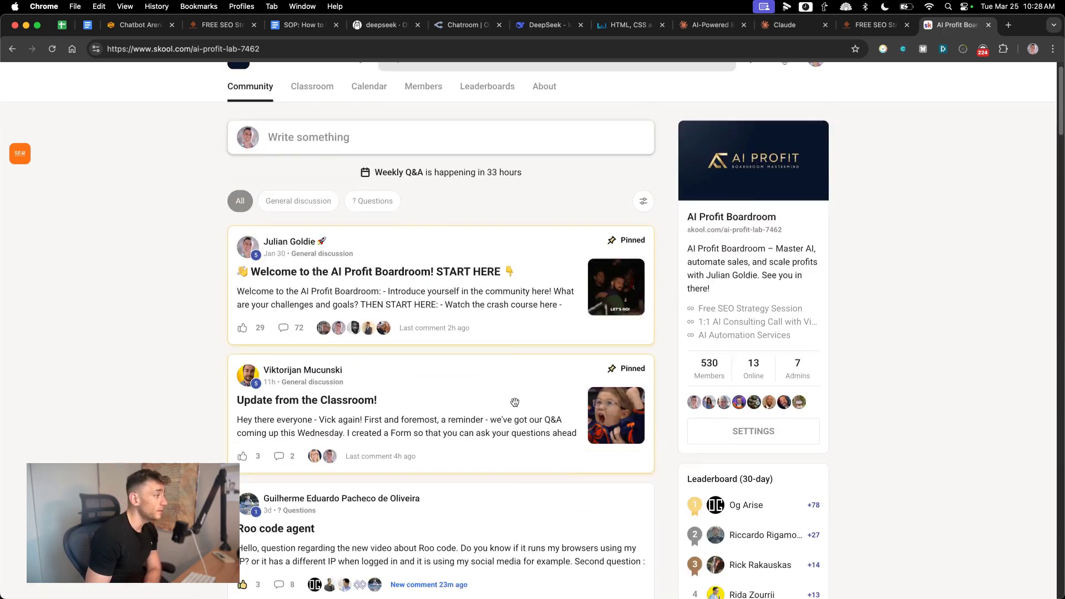
scroll(557, 433, "down", 10)
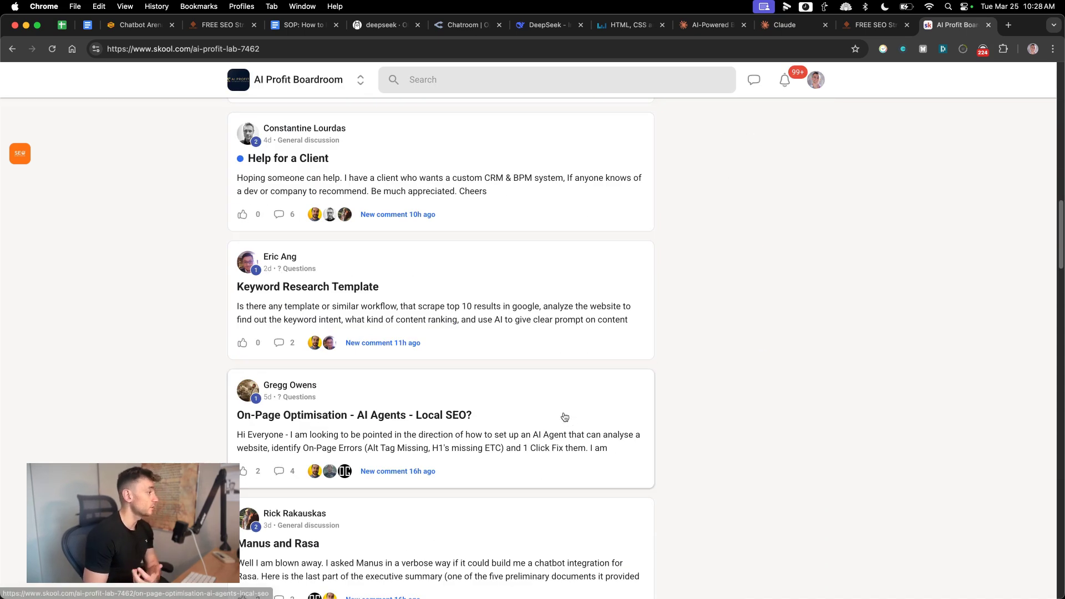
scroll(559, 406, "up", 15)
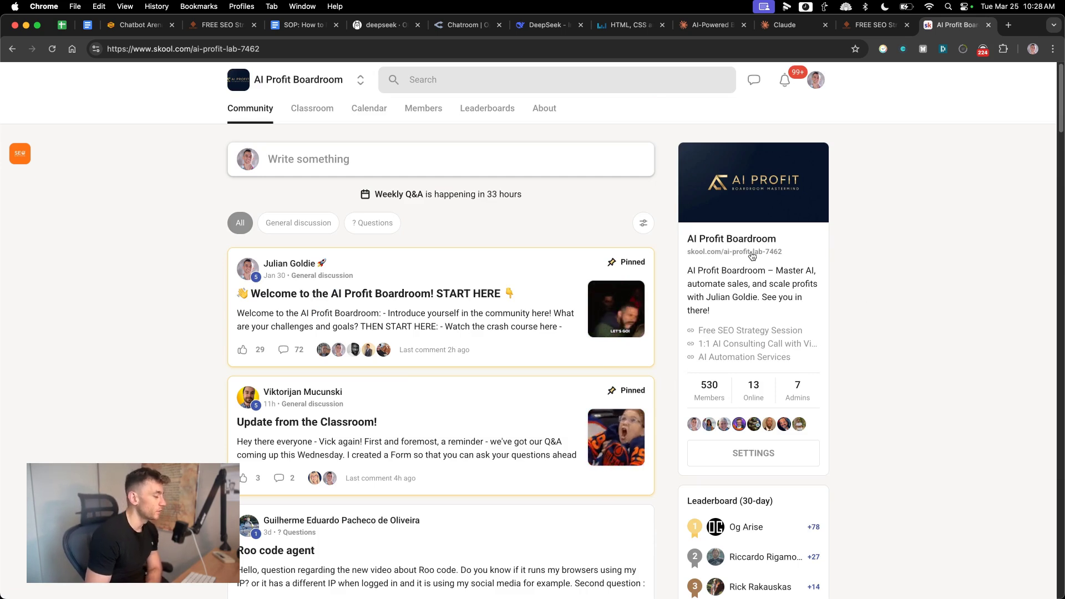
scroll(654, 373, "down", 5)
scroll(655, 373, "up", 5)
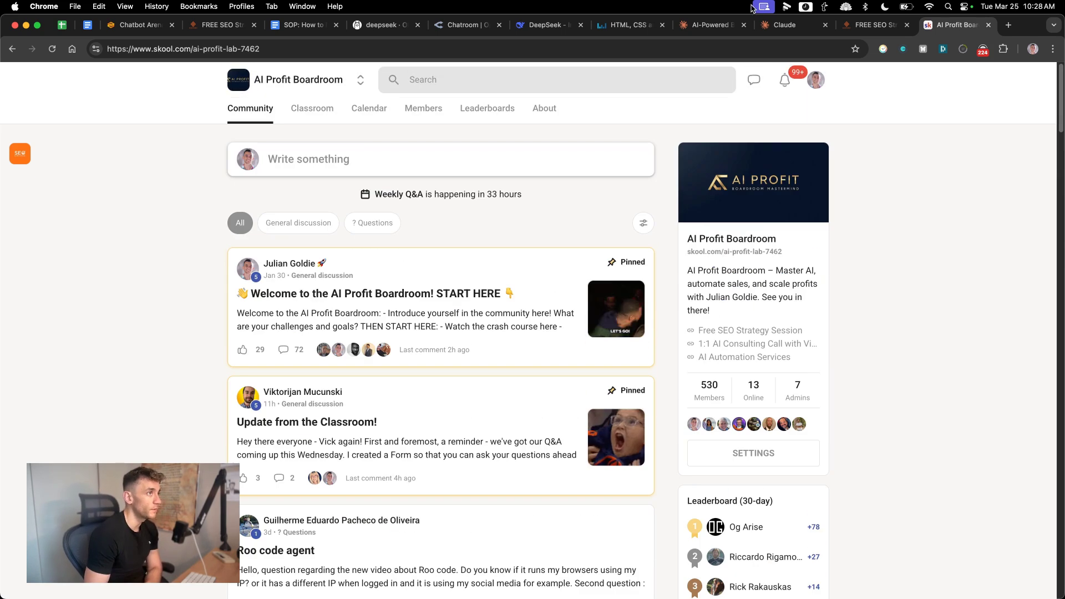